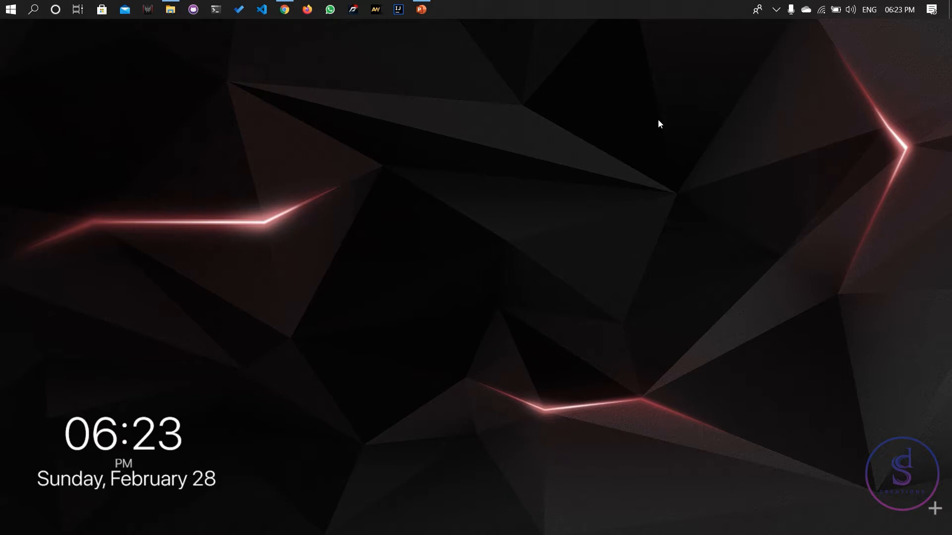
# Step: Switch to Chrome and look through the lecture list of the Microsoft Excel Advance playlist, then minimise the browser
pyautogui.click(284, 10)
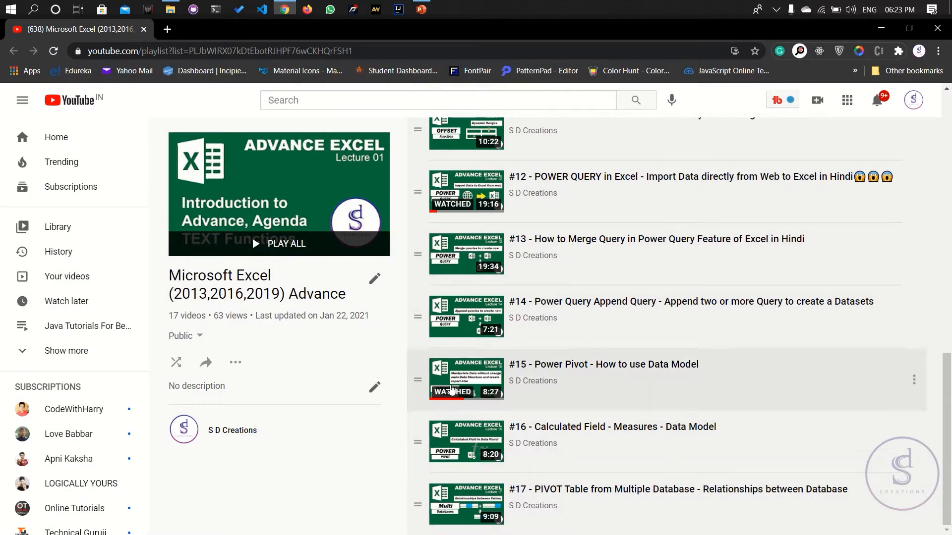
pyautogui.scroll(7, 435, 397)
pyautogui.scroll(5, 435, 391)
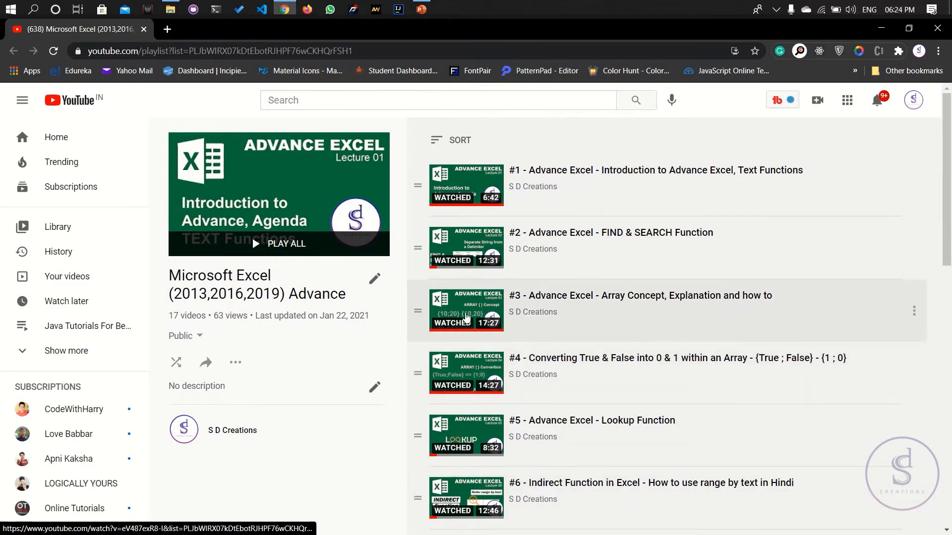
pyautogui.scroll(-12, 497, 268)
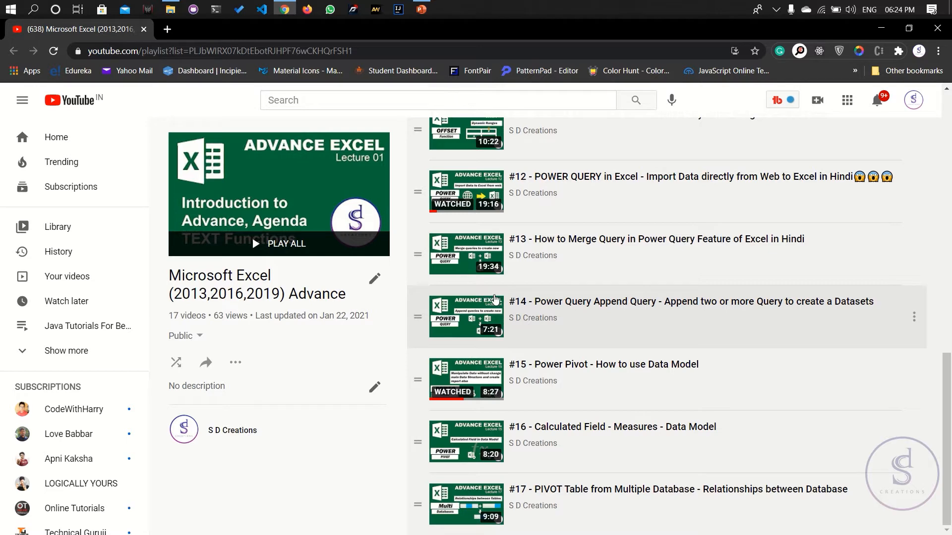
pyautogui.scroll(12, 486, 297)
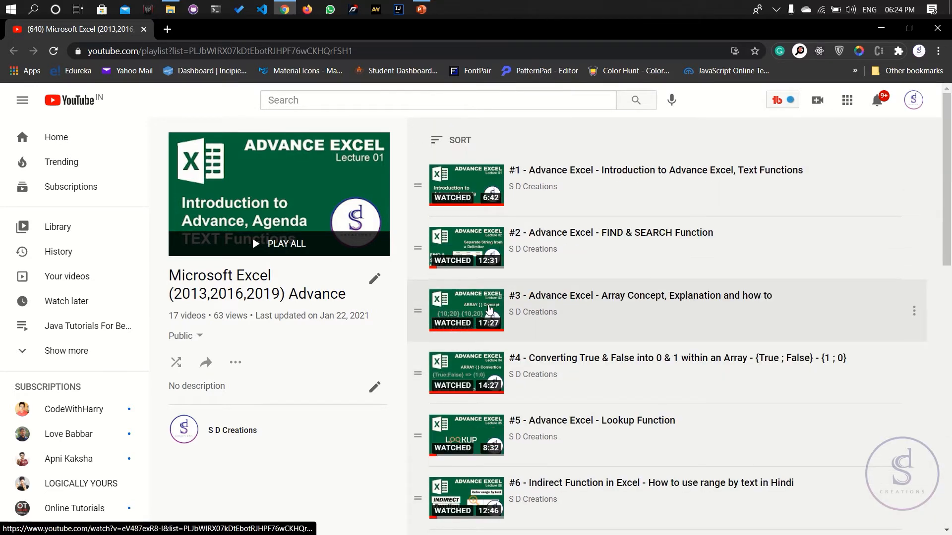
pyautogui.scroll(-12, 488, 308)
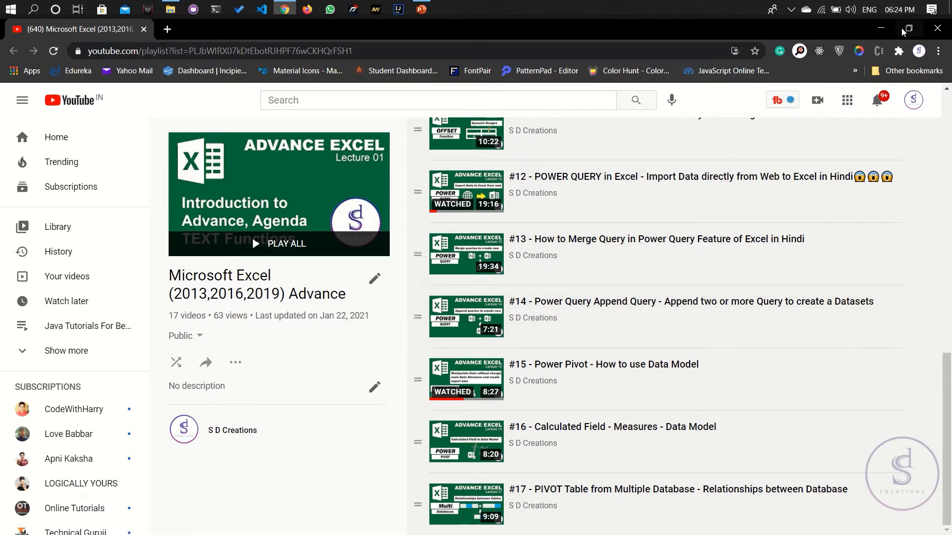
pyautogui.click(880, 28)
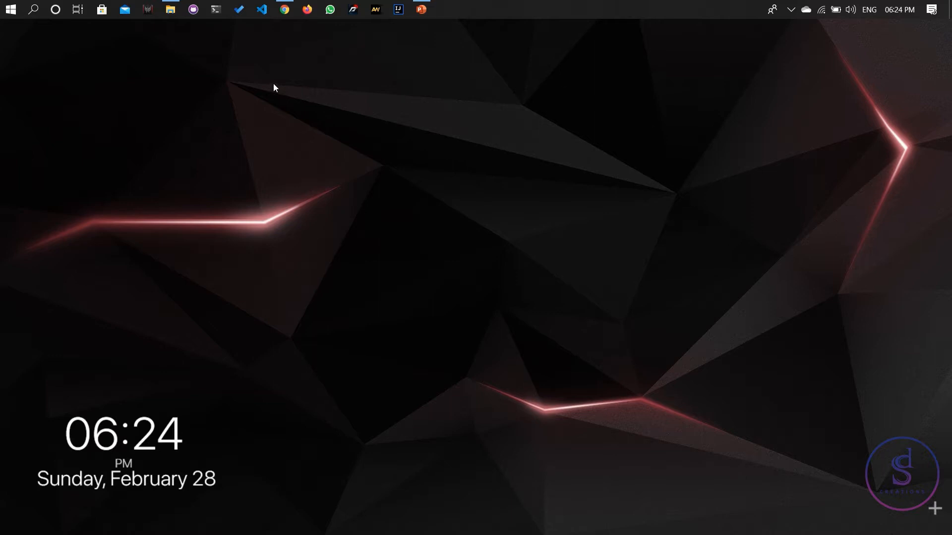
# Step: Switch to File Explorer and open PQPP_DS.xlsx from the Power Query and Power Pivot folder
pyautogui.click(170, 9)
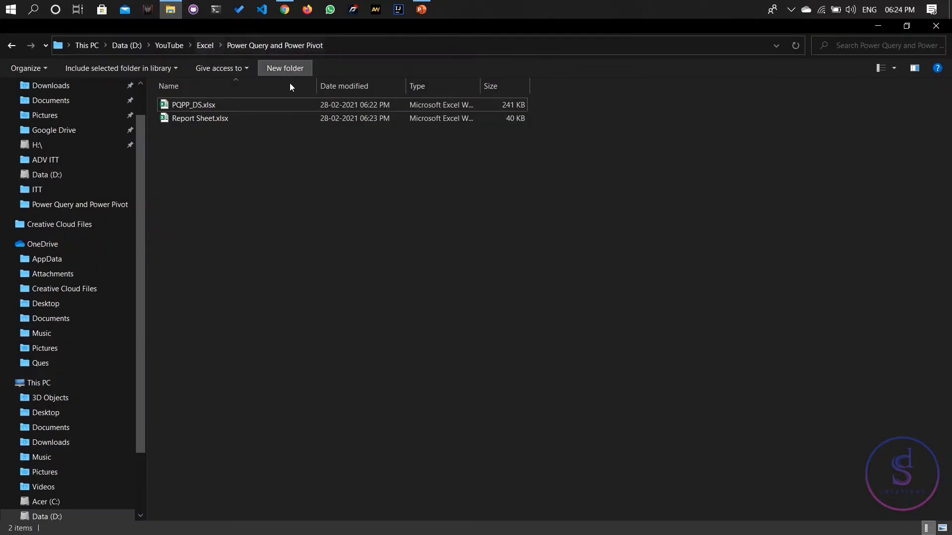
pyautogui.click(264, 104)
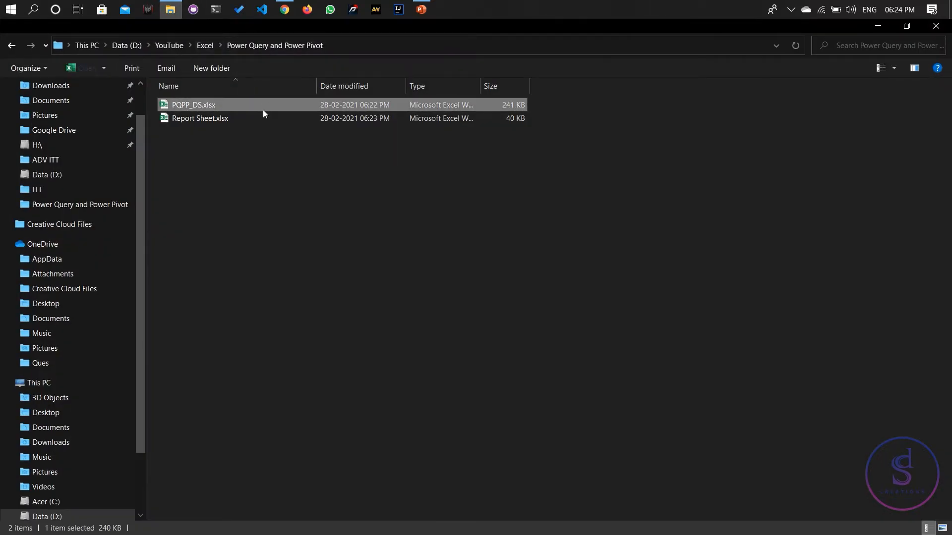
pyautogui.click(234, 124)
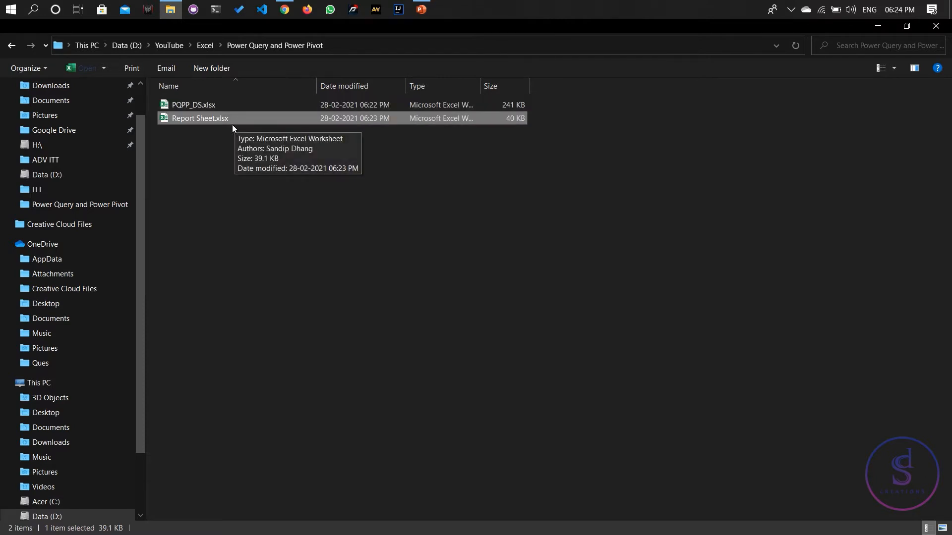
pyautogui.doubleClick(237, 107)
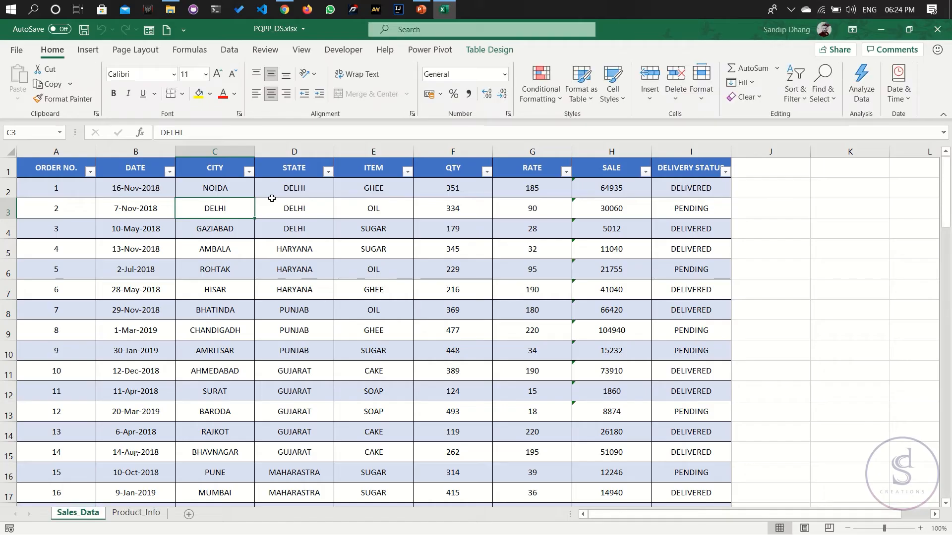
# Step: Examine the order number, date and city columns of the Sales_Data table
pyautogui.moveTo(59, 167); pyautogui.dragTo(62, 331)
pyautogui.moveTo(138, 169); pyautogui.dragTo(149, 251)
pyautogui.moveTo(226, 172); pyautogui.dragTo(233, 229)
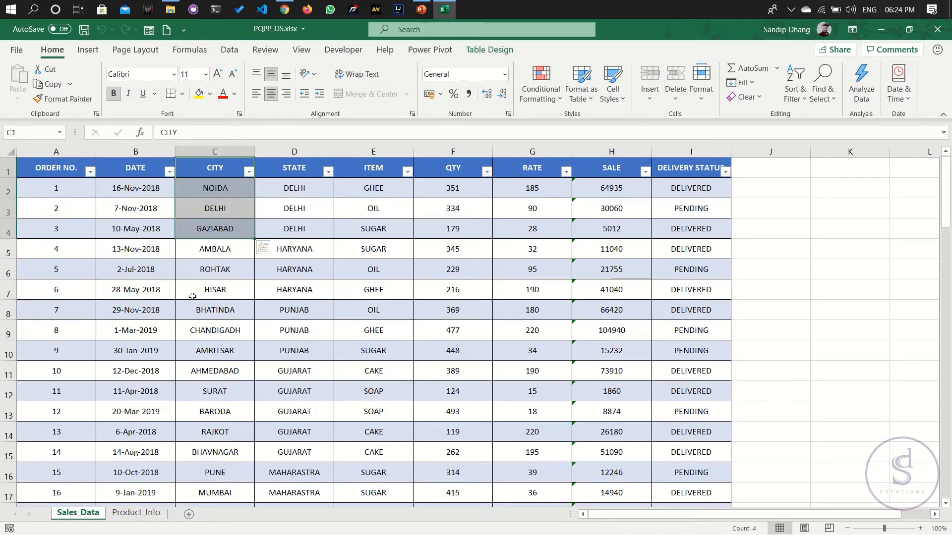
pyautogui.moveTo(213, 309); pyautogui.dragTo(213, 330)
pyautogui.click(386, 313)
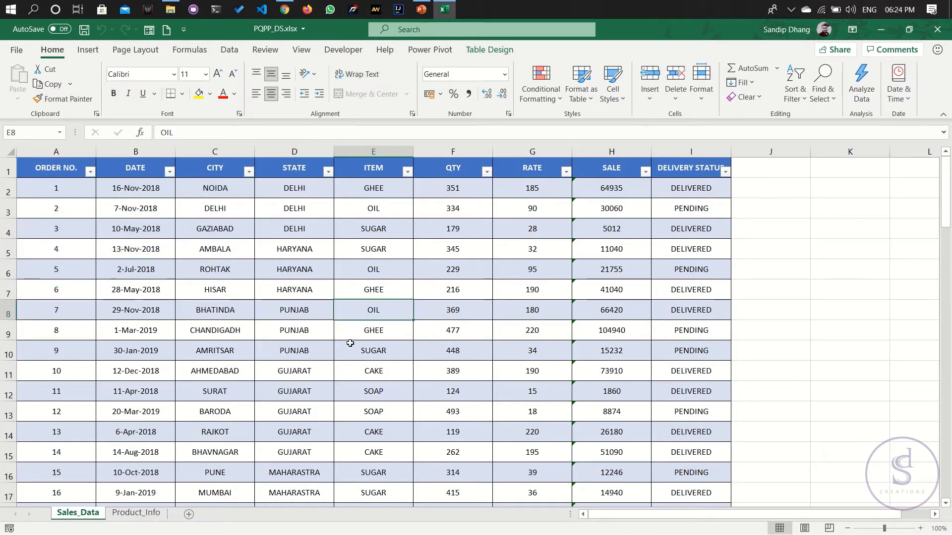
# Step: Examine the items and their ITEM_ID codes on the Product_Info sheet
pyautogui.click(135, 513)
pyautogui.moveTo(212, 214); pyautogui.dragTo(276, 325)
pyautogui.moveTo(298, 213); pyautogui.dragTo(287, 325)
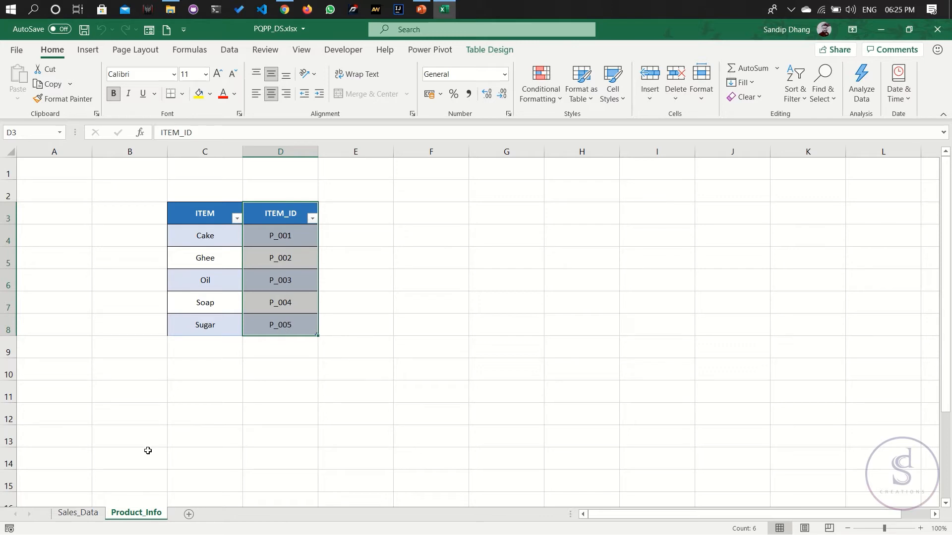
pyautogui.moveTo(289, 216); pyautogui.dragTo(283, 326)
# Step: Review the sale and delivery status columns and the whole Sales_Data table, then compare it with the Product_Info table
pyautogui.click(79, 514)
pyautogui.moveTo(618, 169); pyautogui.dragTo(614, 392)
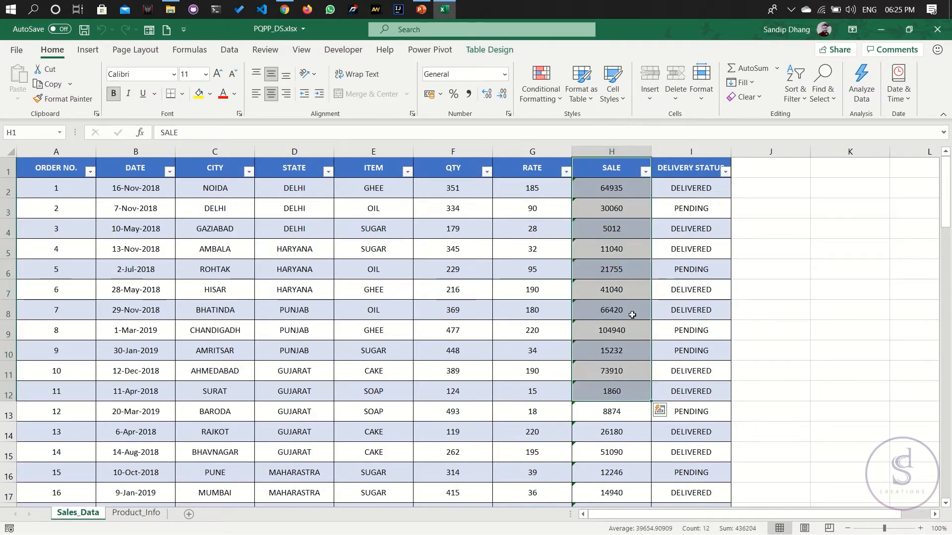
pyautogui.moveTo(689, 174); pyautogui.dragTo(690, 321)
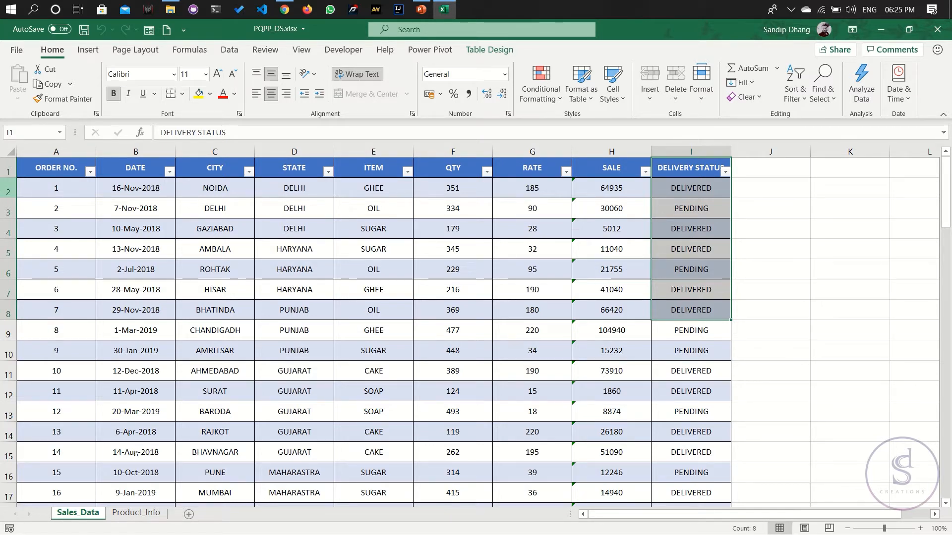
pyautogui.moveTo(44, 169); pyautogui.dragTo(682, 372)
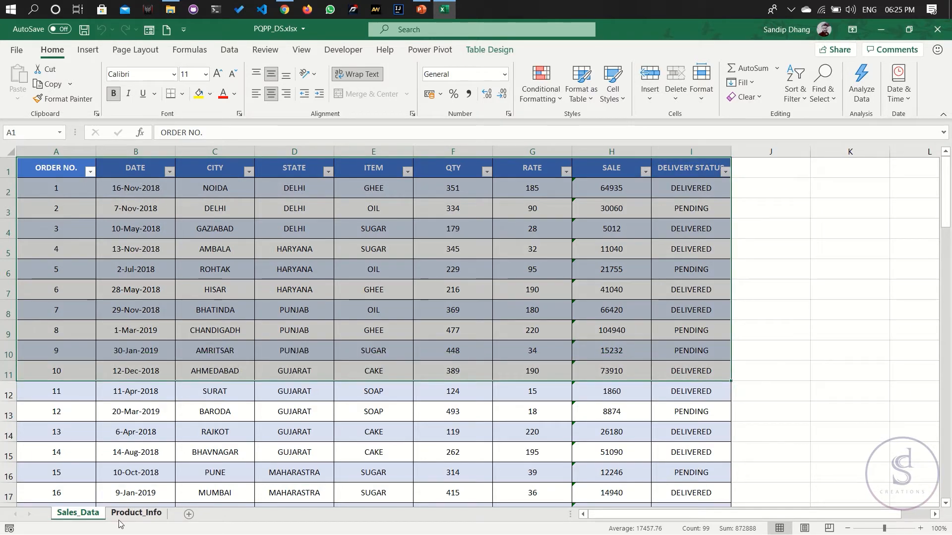
pyautogui.click(141, 515)
pyautogui.moveTo(216, 203); pyautogui.dragTo(282, 303)
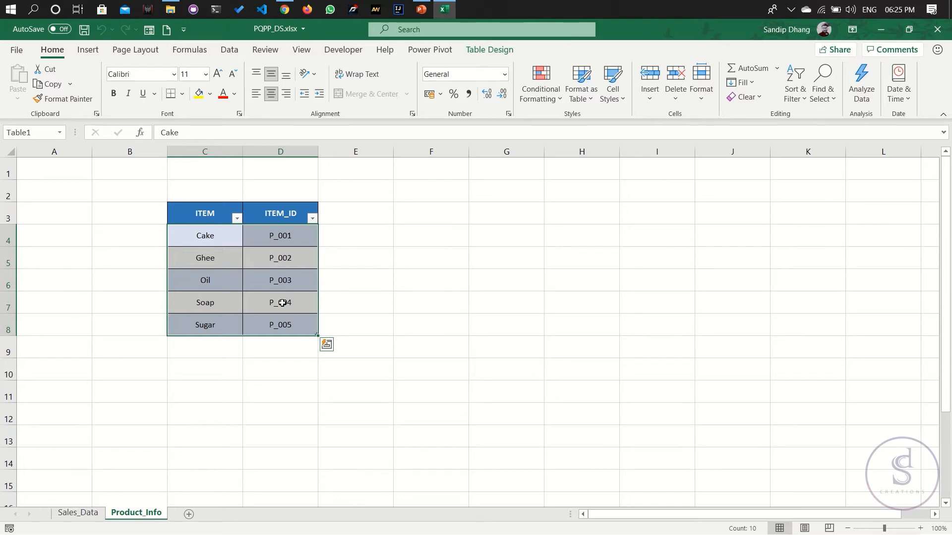
# Step: Switch to Chrome to look over lectures #8 to #17 of the playlist, then return to the Excel workbook
pyautogui.click(285, 9)
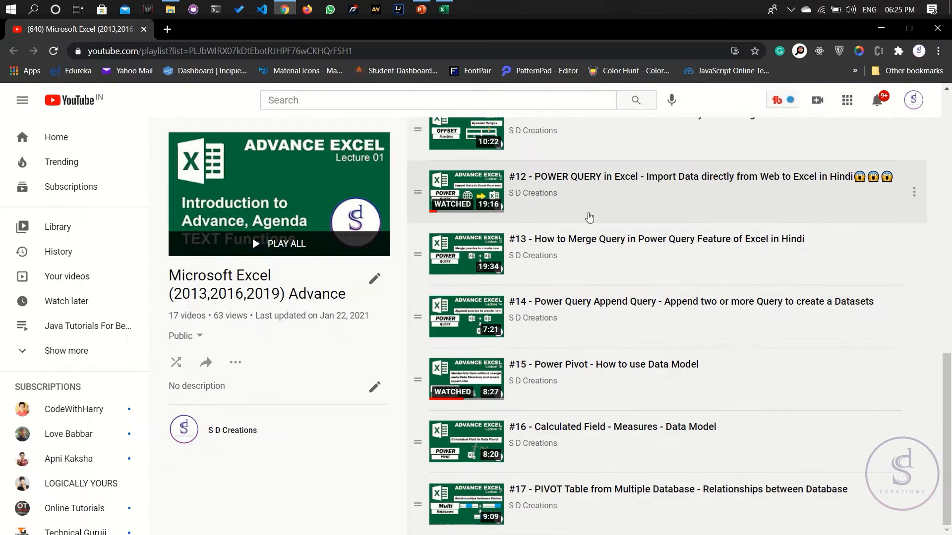
pyautogui.scroll(4, 594, 342)
pyautogui.scroll(1, 570, 357)
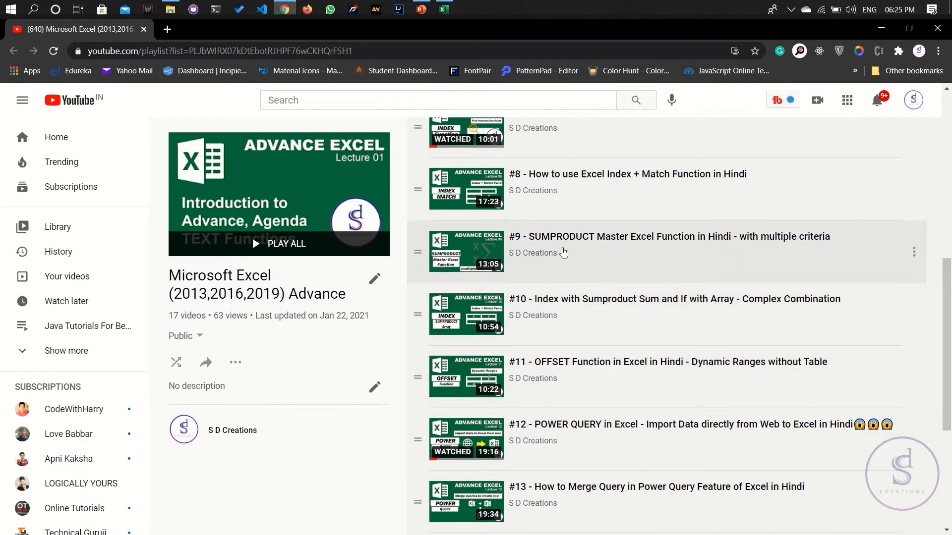
pyautogui.scroll(-2, 807, 278)
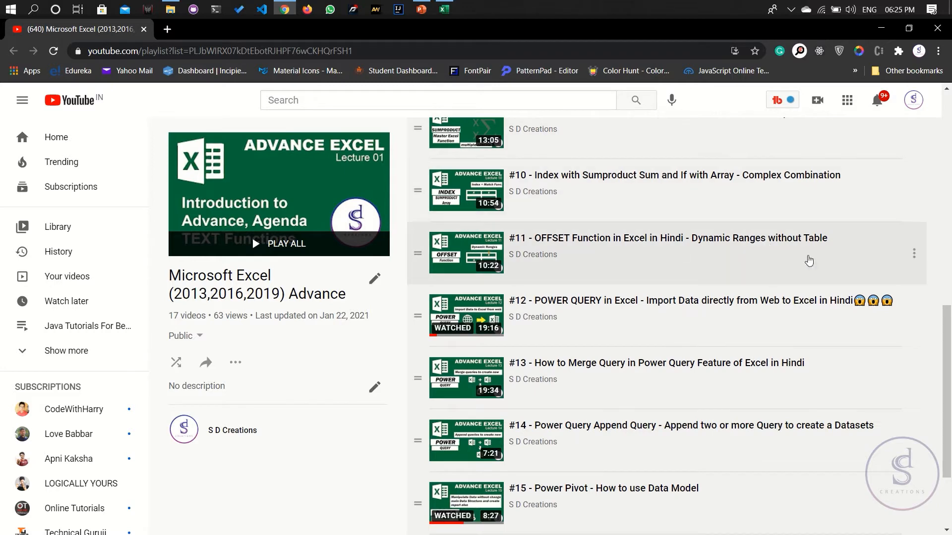
pyautogui.scroll(-2, 685, 315)
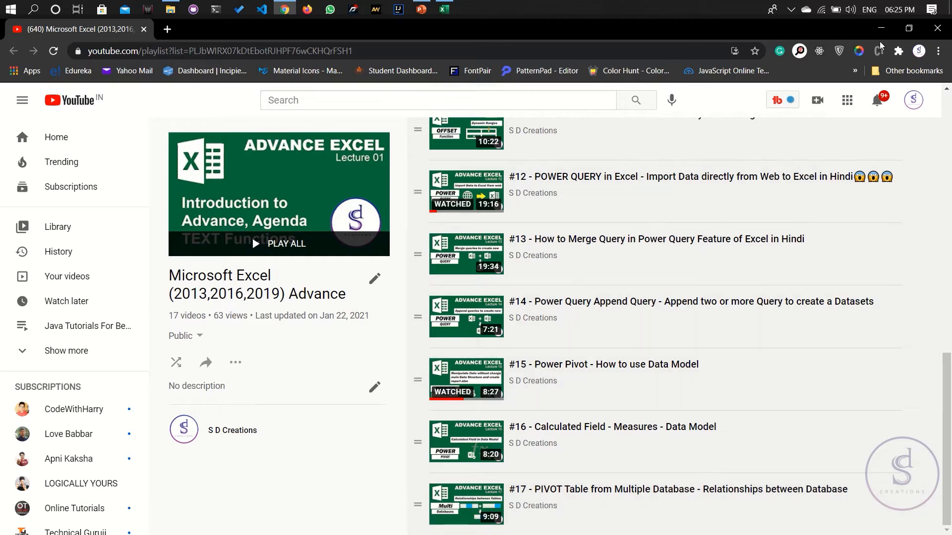
pyautogui.click(881, 28)
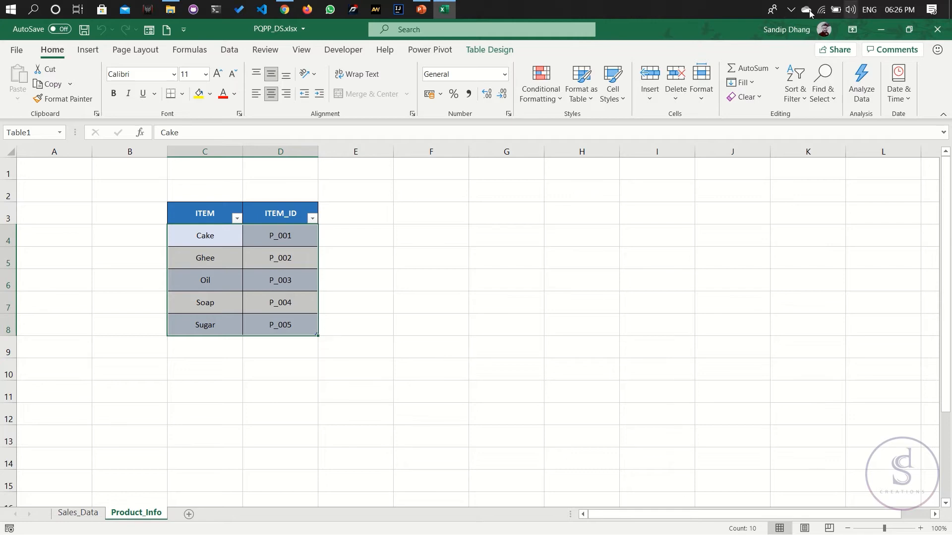
# Step: Close PQPP_DS.xlsx and open Report Sheet.xlsx from the same folder
pyautogui.click(932, 30)
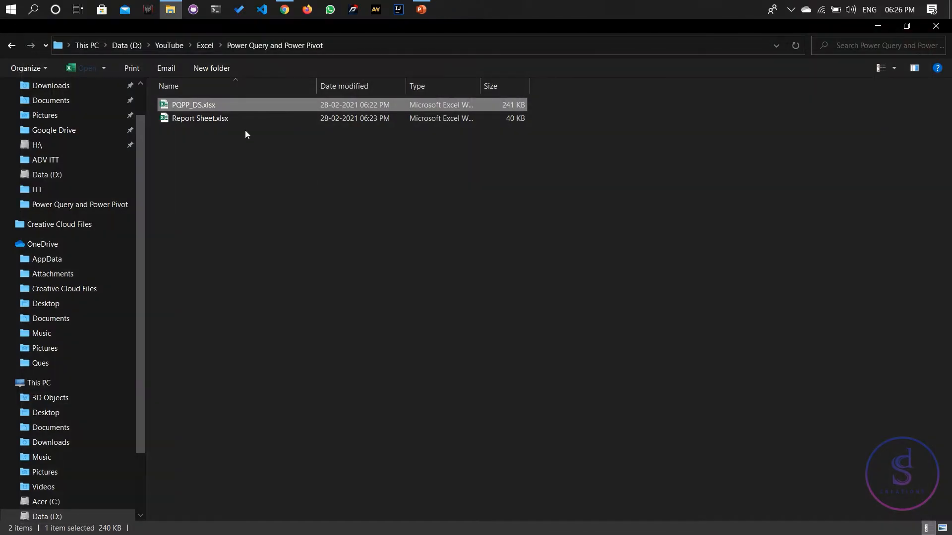
pyautogui.doubleClick(247, 121)
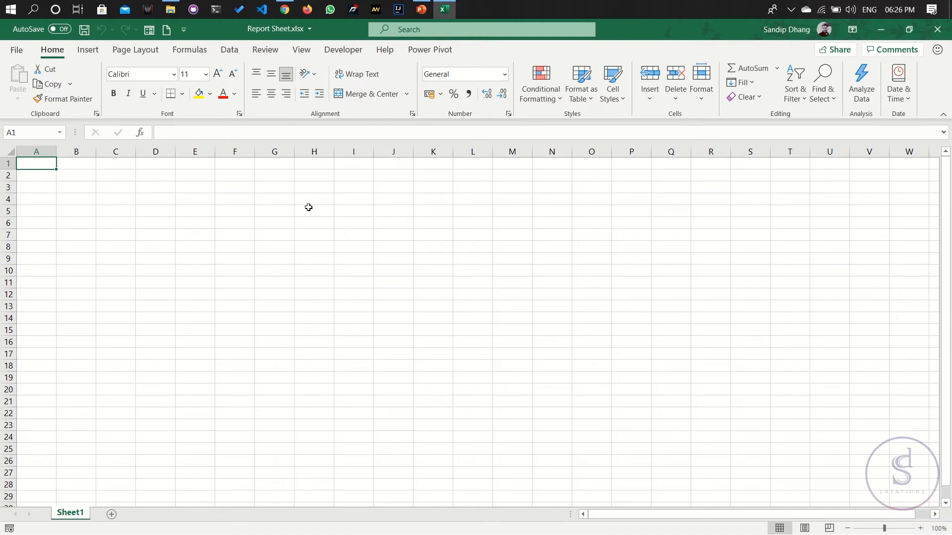
pyautogui.moveTo(230, 208); pyautogui.dragTo(369, 271)
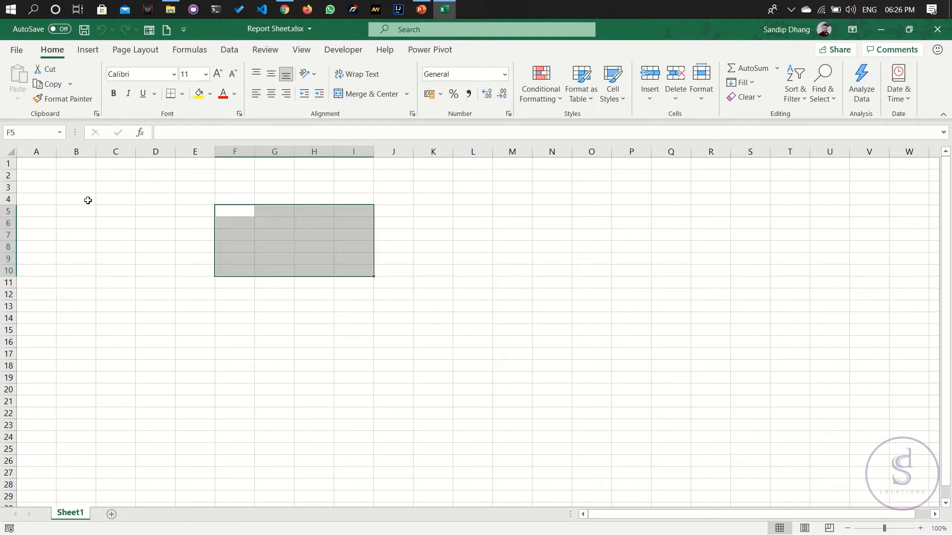
pyautogui.click(82, 188)
pyautogui.rightClick(82, 515)
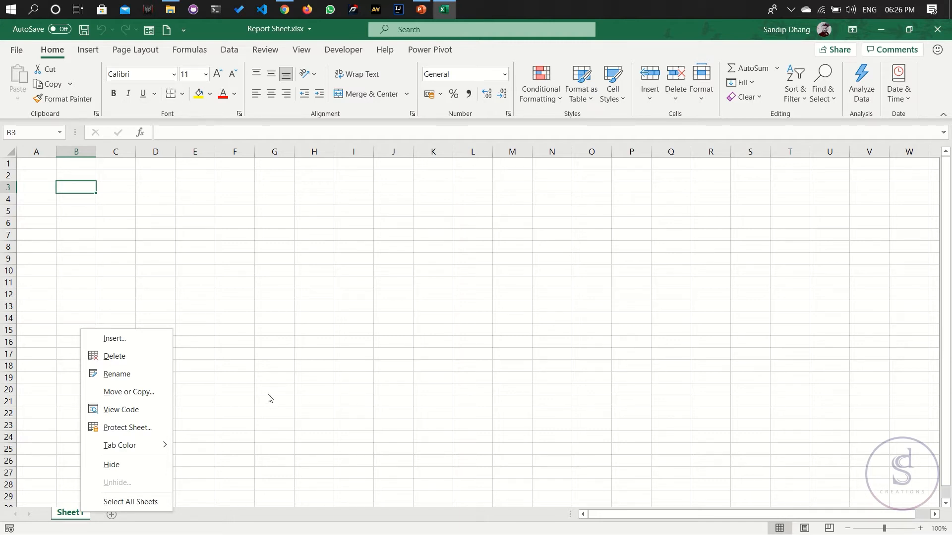
pyautogui.click(244, 228)
pyautogui.click(26, 168)
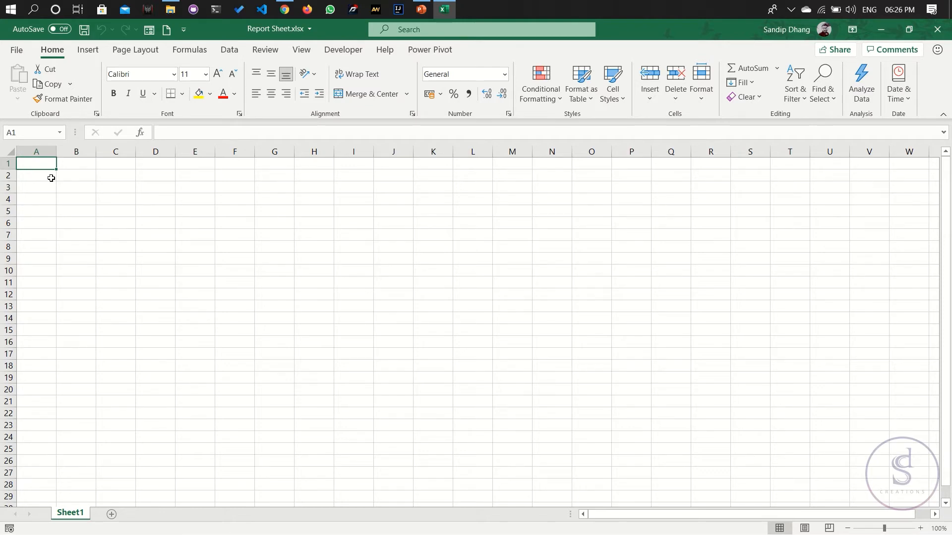
# Step: Switch to Chrome to review the Power Query and Power Pivot lectures in the playlist, then return to the report workbook
pyautogui.click(286, 11)
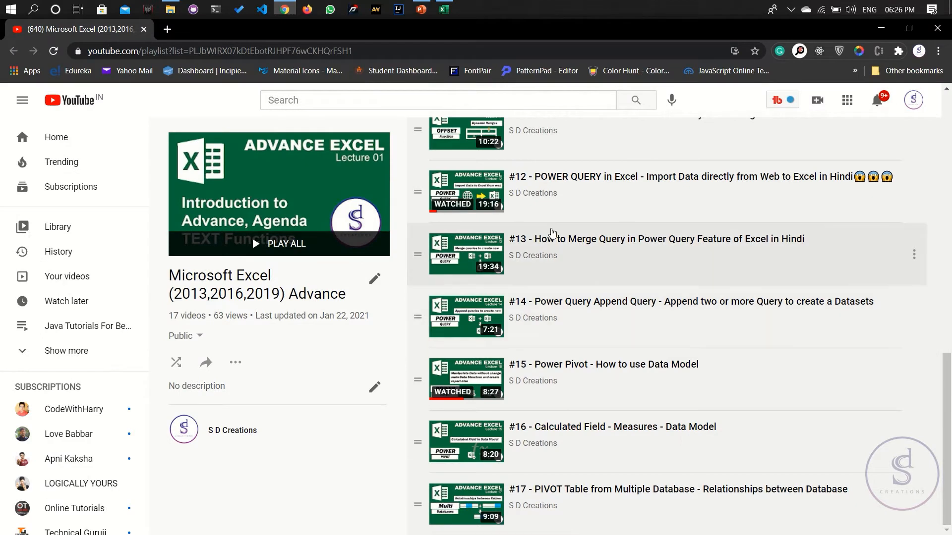
pyautogui.scroll(1, 548, 231)
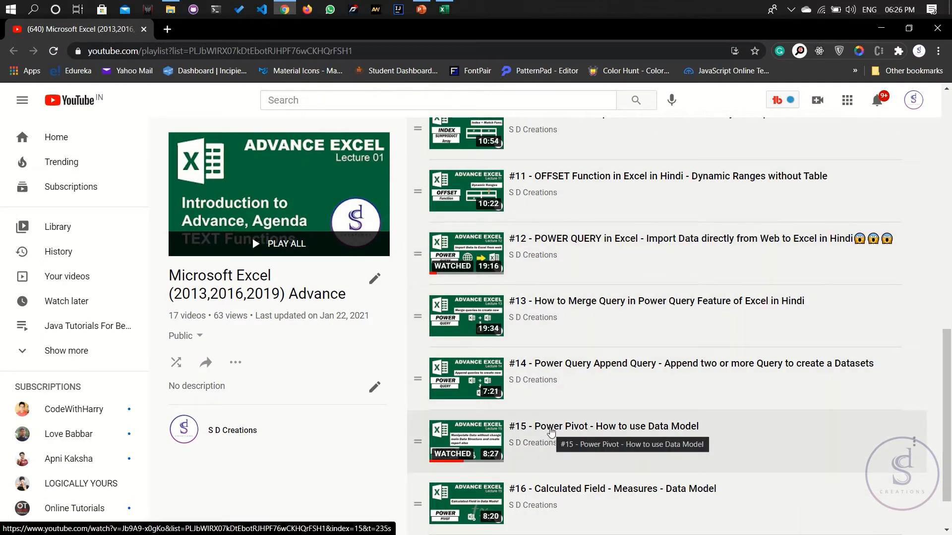
pyautogui.scroll(2, 570, 380)
pyautogui.scroll(-3, 570, 380)
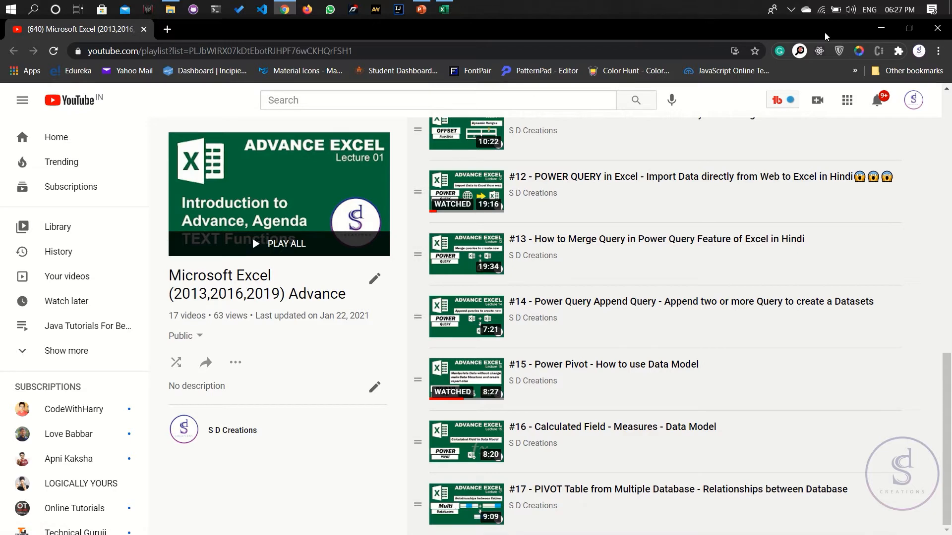
pyautogui.click(871, 27)
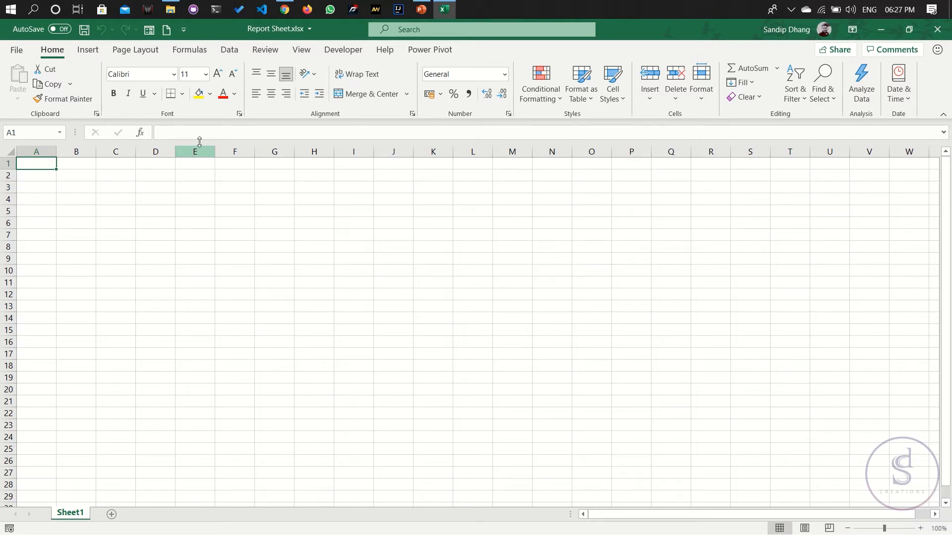
# Step: Start a Get Data import from an Excel workbook, after looking through the file, database and other source types
pyautogui.click(229, 50)
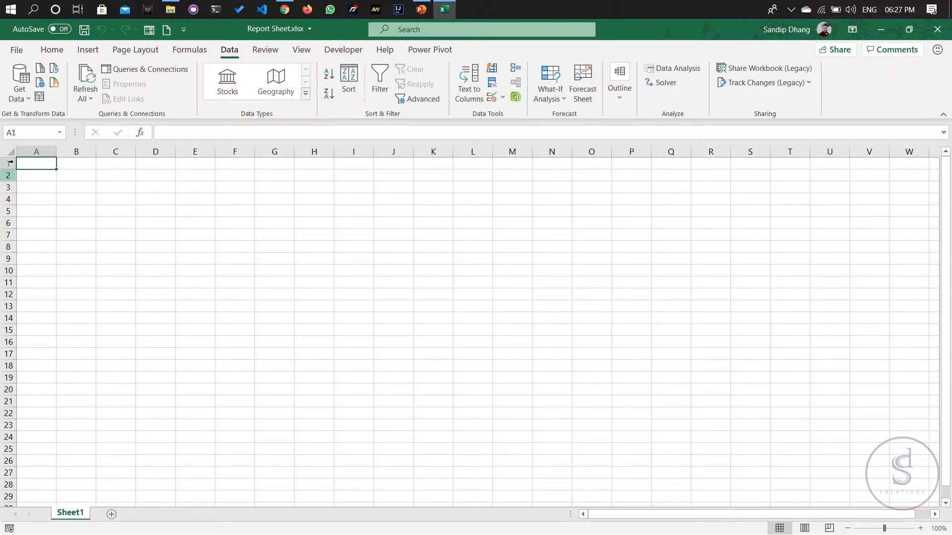
pyautogui.click(21, 89)
pyautogui.moveTo(64, 112)
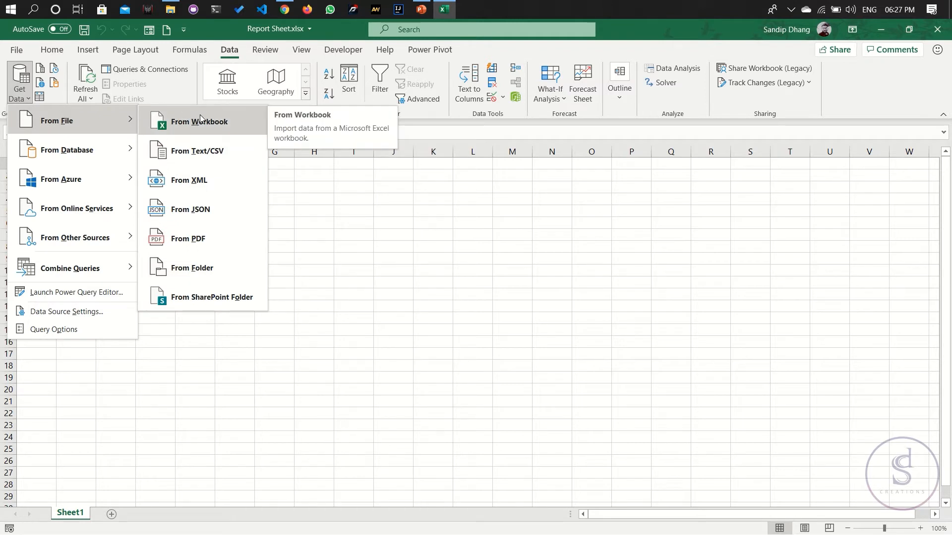
pyautogui.moveTo(103, 231)
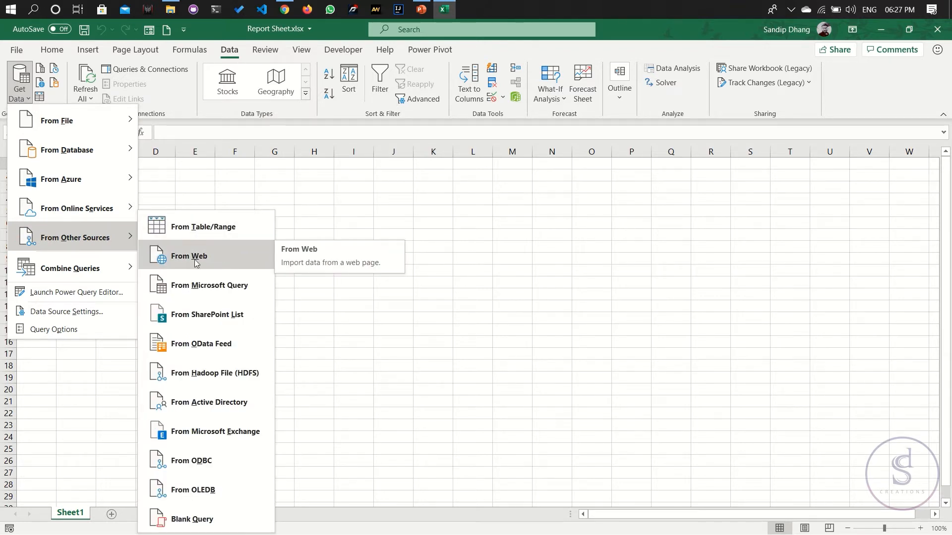
pyautogui.moveTo(88, 168)
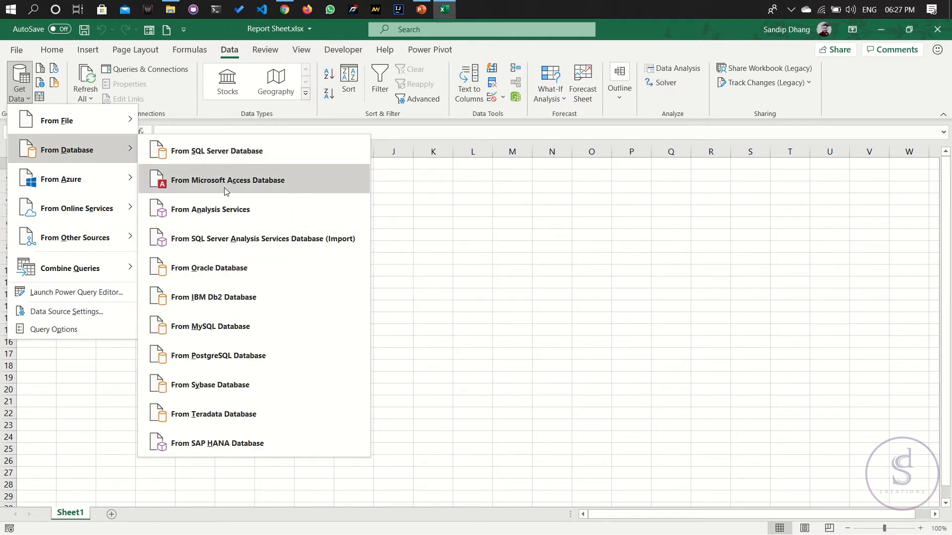
pyautogui.moveTo(99, 185)
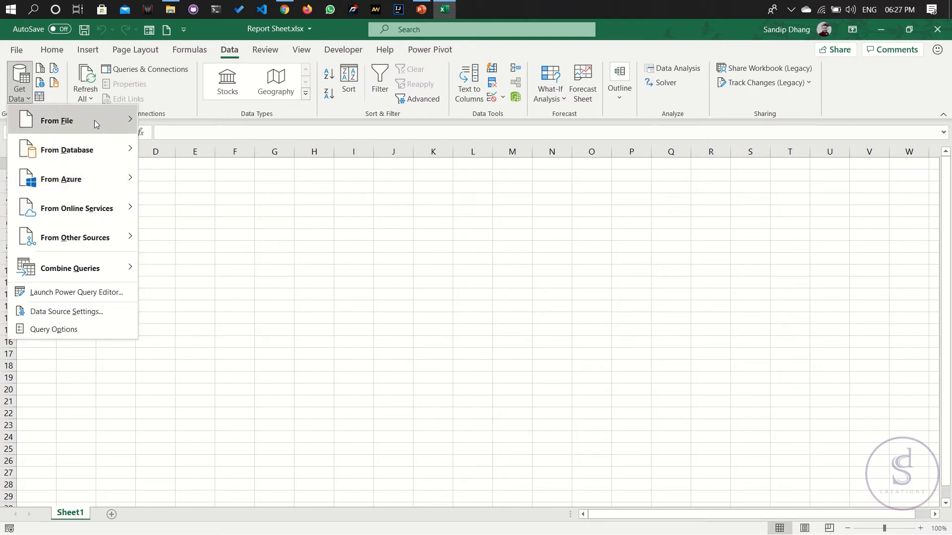
pyautogui.moveTo(96, 122)
pyautogui.click(208, 124)
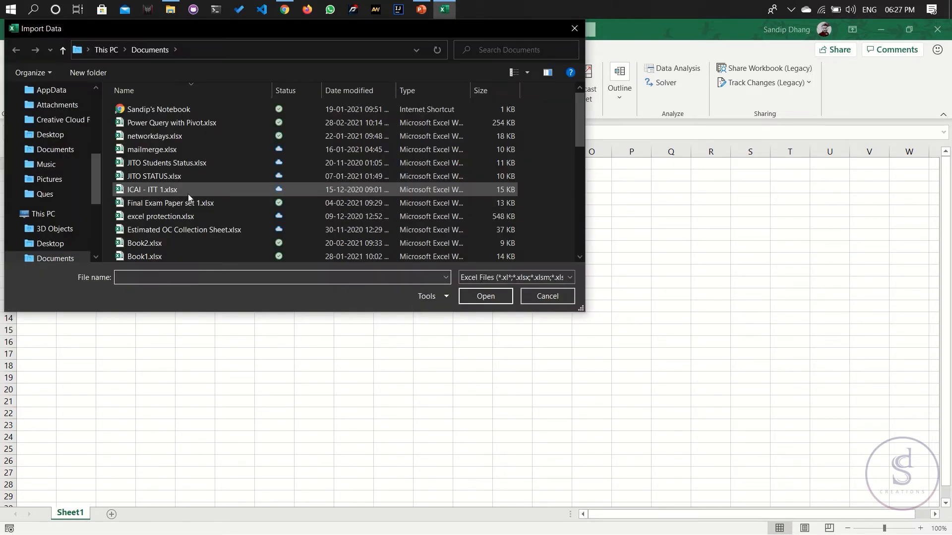
# Step: Import PQPP_DS.xlsx from the YouTube > Excel > Power Query and Power Pivot folder on drive D
pyautogui.moveTo(97, 187); pyautogui.dragTo(94, 215)
pyautogui.click(70, 224)
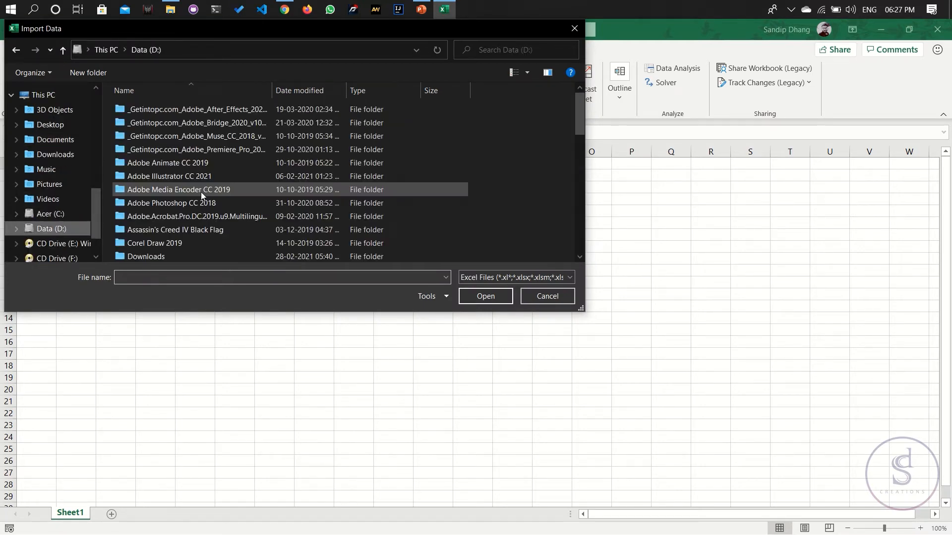
pyautogui.scroll(-5, 209, 187)
pyautogui.doubleClick(209, 187)
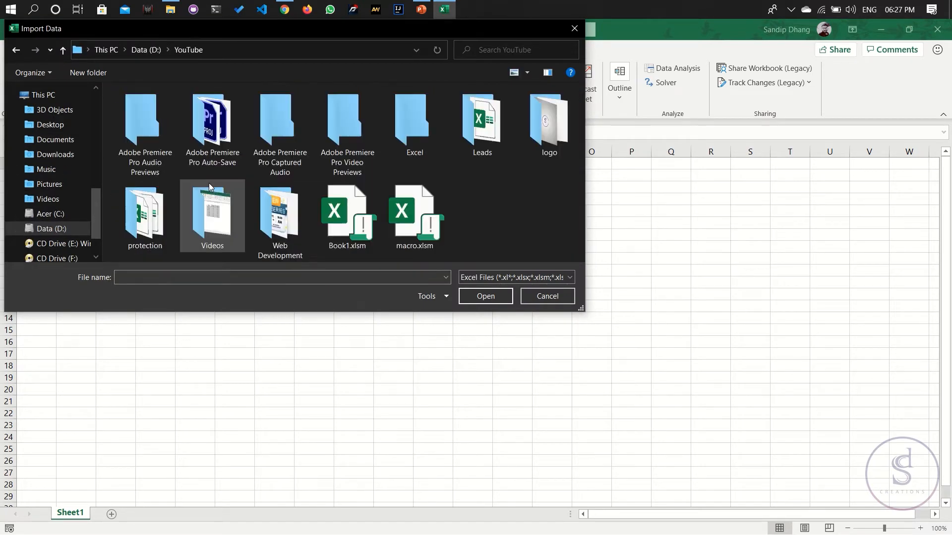
pyautogui.doubleClick(422, 130)
pyautogui.doubleClick(343, 148)
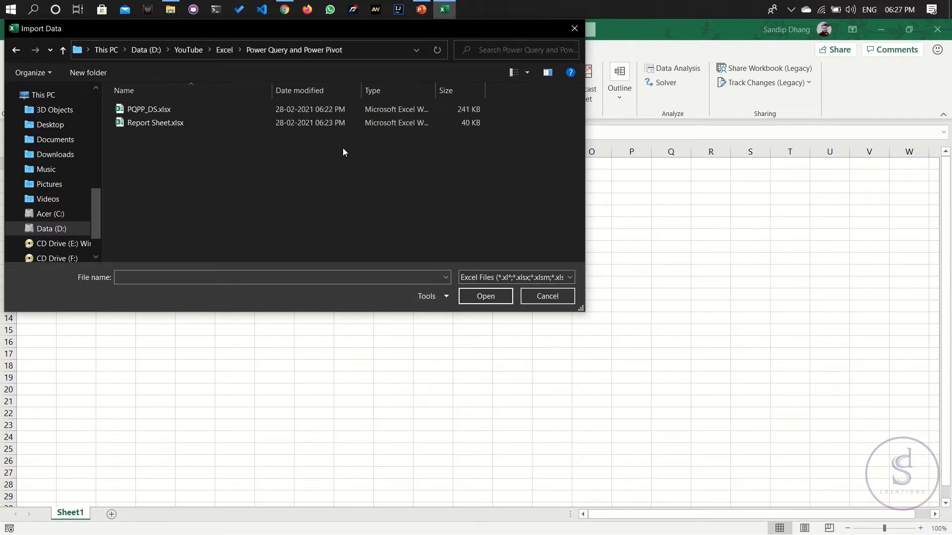
pyautogui.click(157, 111)
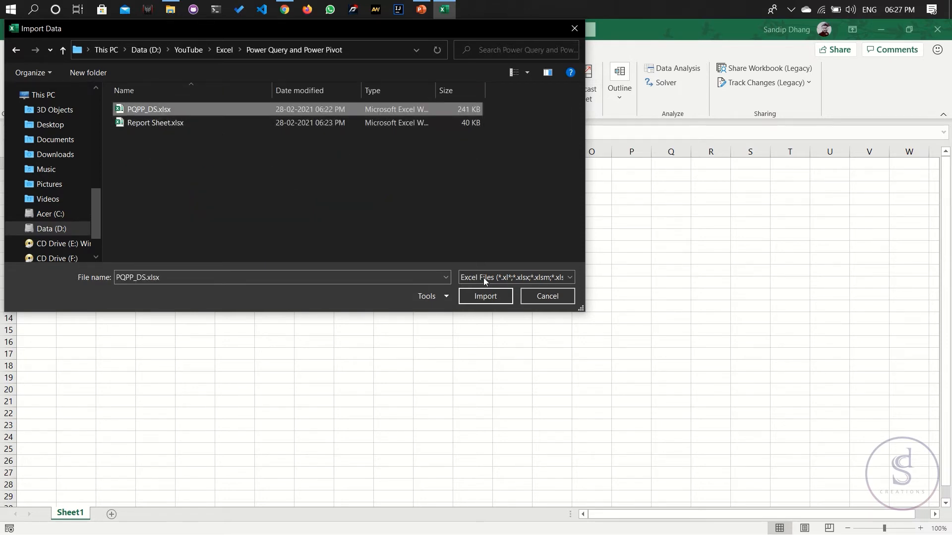
pyautogui.click(485, 297)
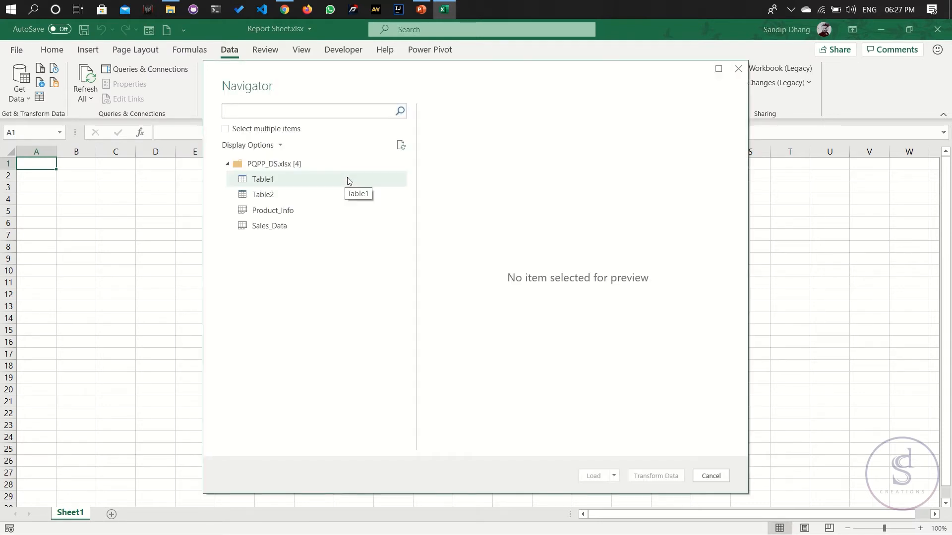
# Step: Preview Table1, Table2, Product_Info and Sales_Data in the Navigator to compare the tables with the sheets
pyautogui.click(284, 183)
pyautogui.click(283, 194)
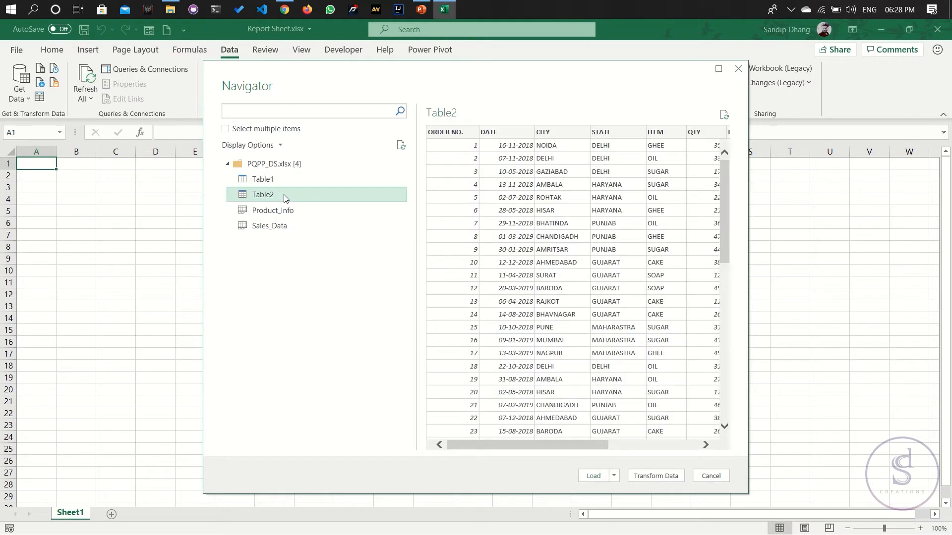
pyautogui.click(291, 213)
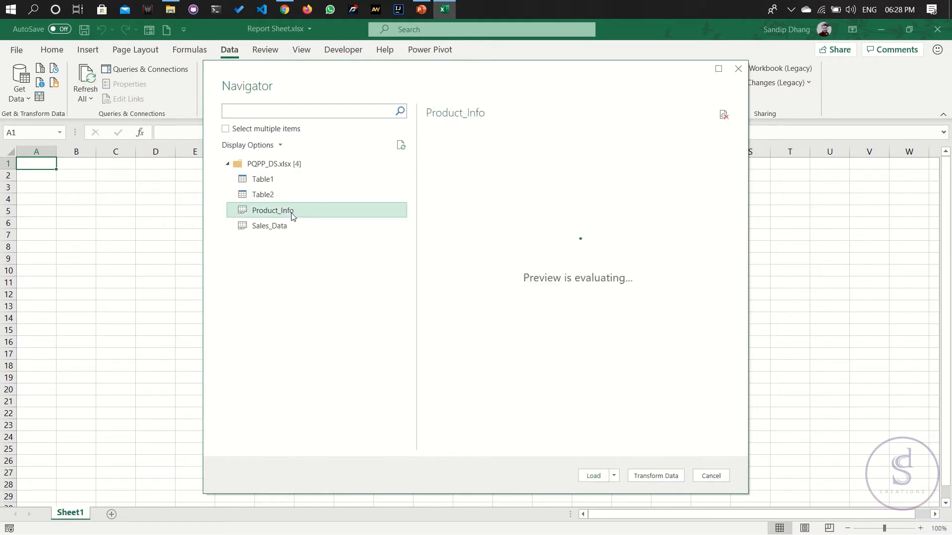
pyautogui.click(288, 231)
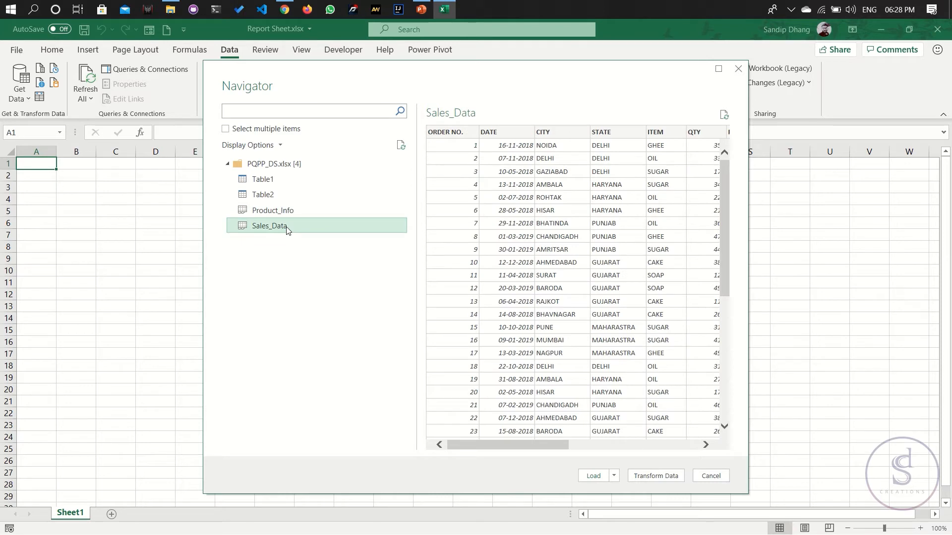
pyautogui.click(287, 180)
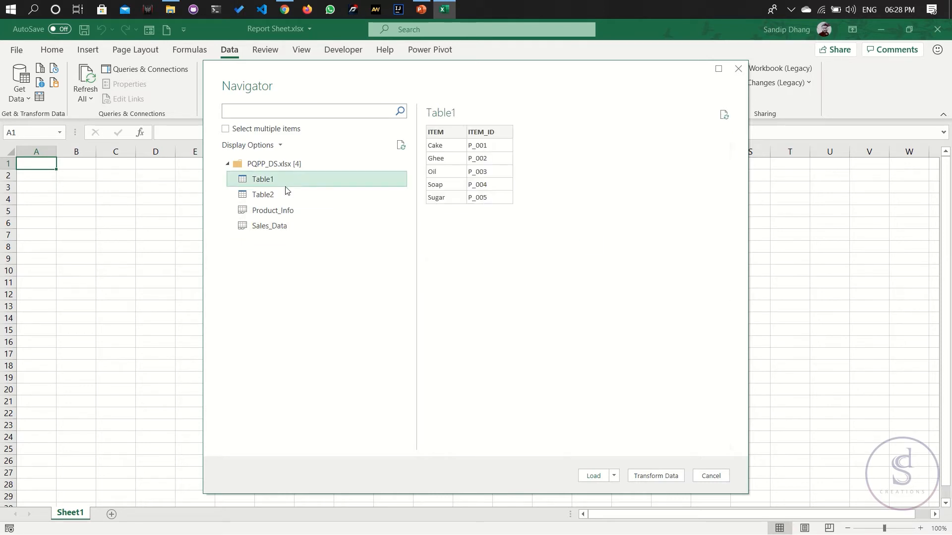
pyautogui.click(286, 197)
pyautogui.click(290, 210)
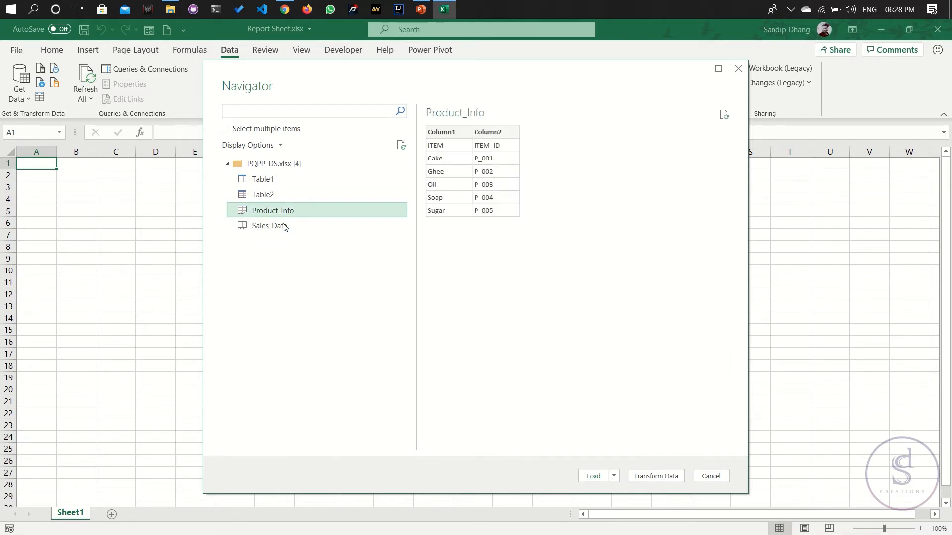
pyautogui.click(284, 226)
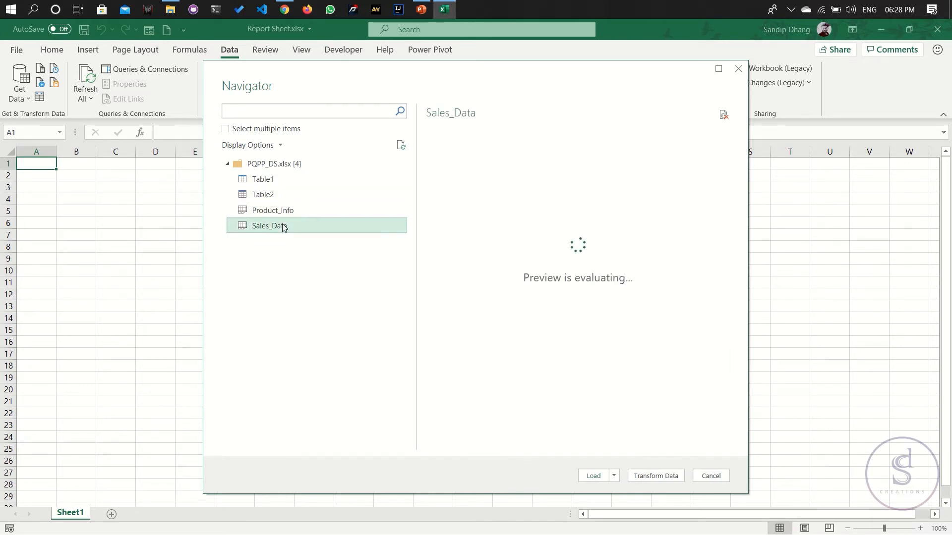
pyautogui.click(279, 180)
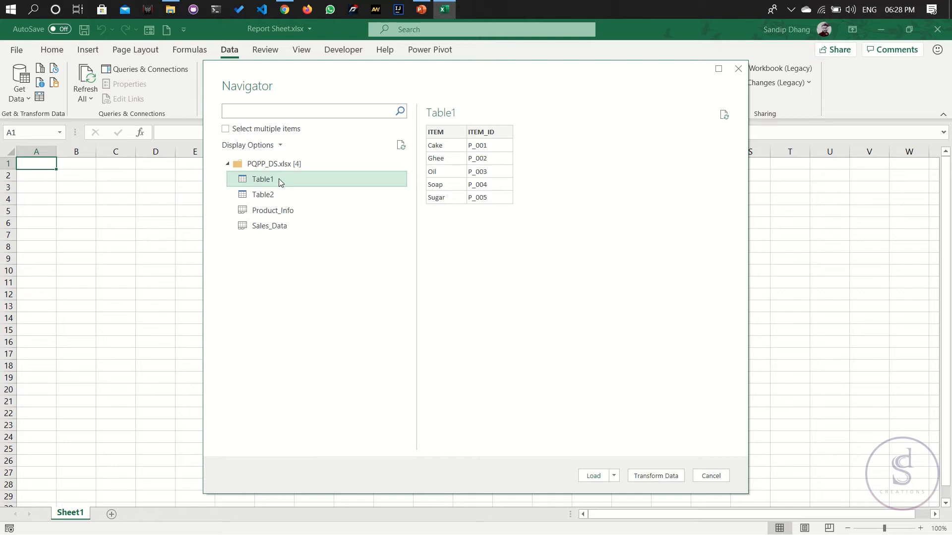
# Step: Allow multiple items, select Table1 and Table2, and send both to the Power Query Editor for transformation
pyautogui.click(229, 131)
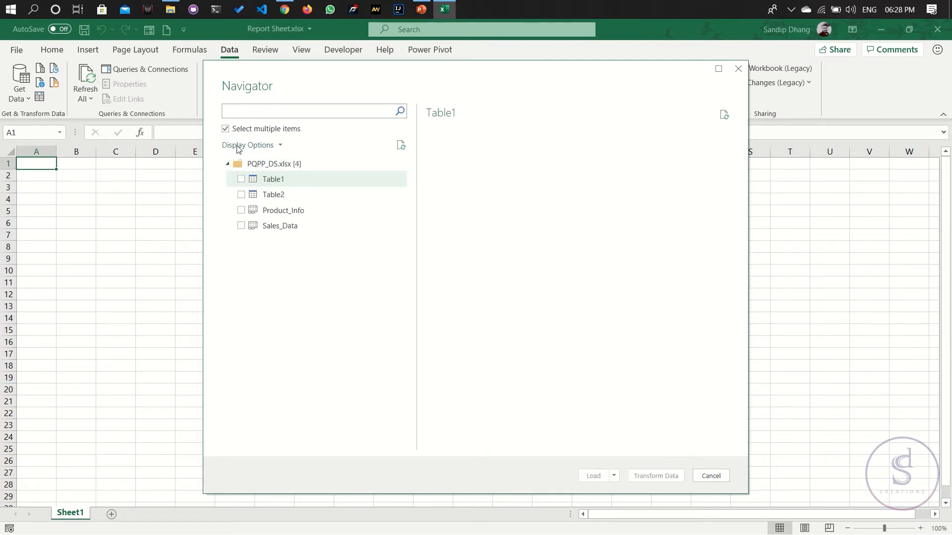
pyautogui.click(242, 195)
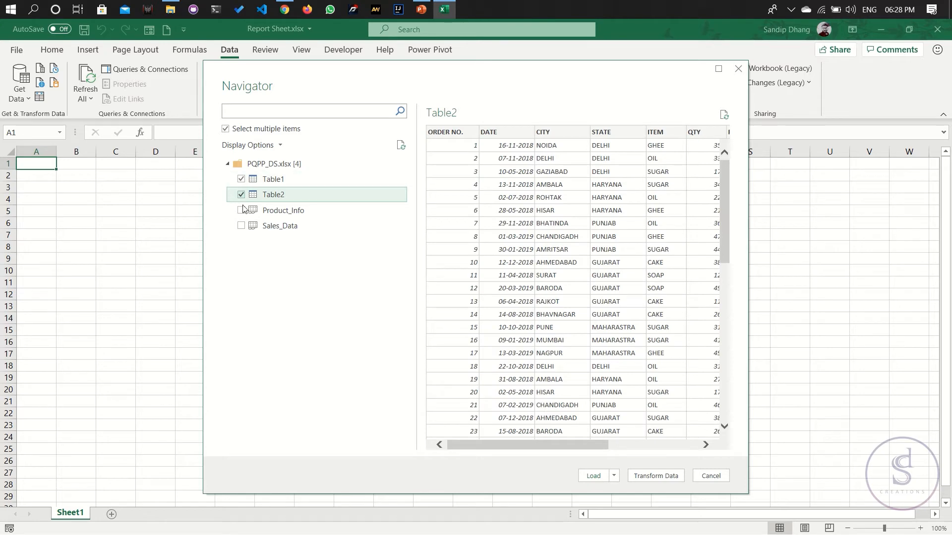
pyautogui.click(656, 476)
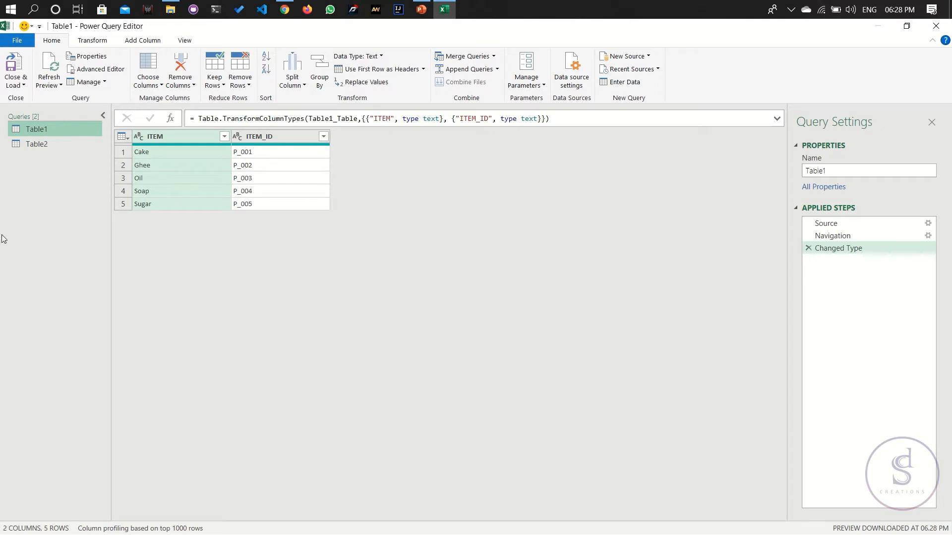
# Step: Look over both imported queries and rename the Table2 query as sales
pyautogui.click(50, 142)
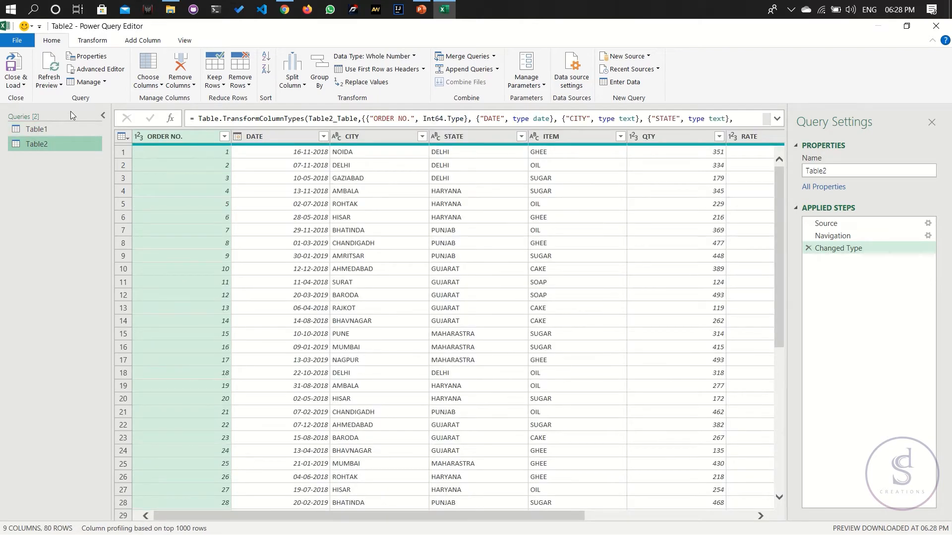
pyautogui.click(67, 128)
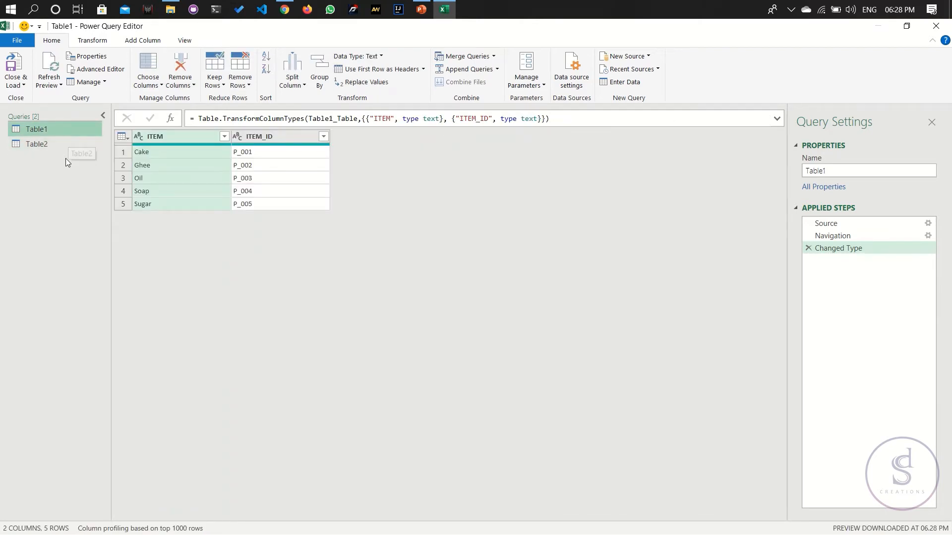
pyautogui.click(62, 143)
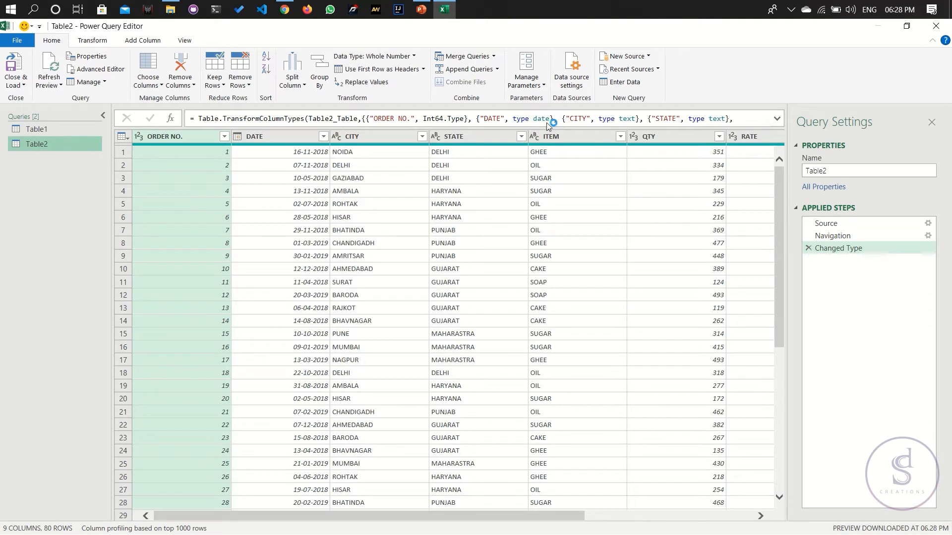
pyautogui.doubleClick(829, 169)
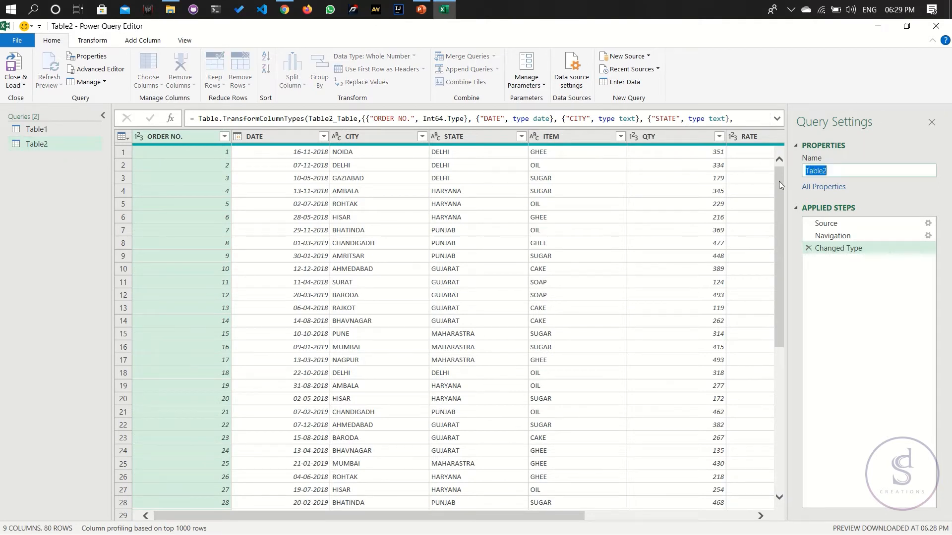
pyautogui.write('sales')
pyautogui.press('Return')
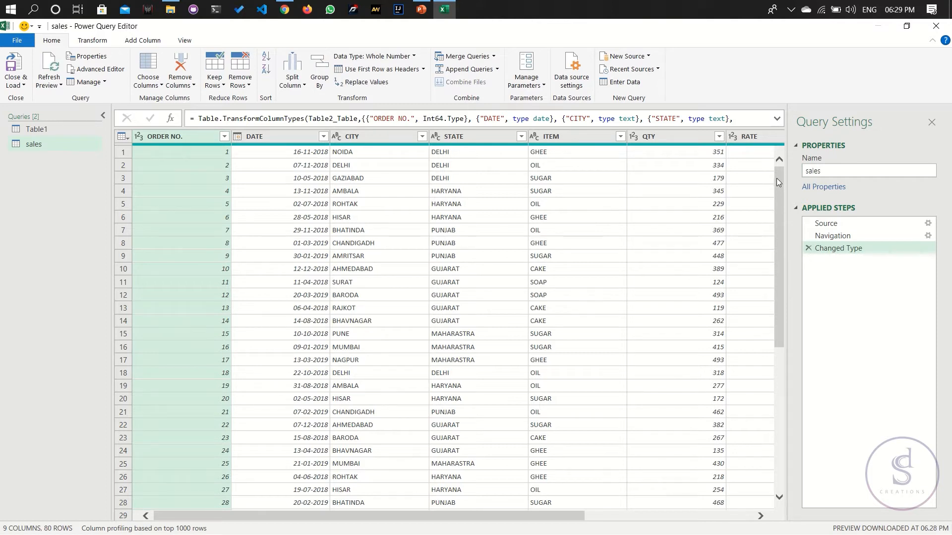
# Step: Rename the Table1 query as prod_info
pyautogui.click(65, 131)
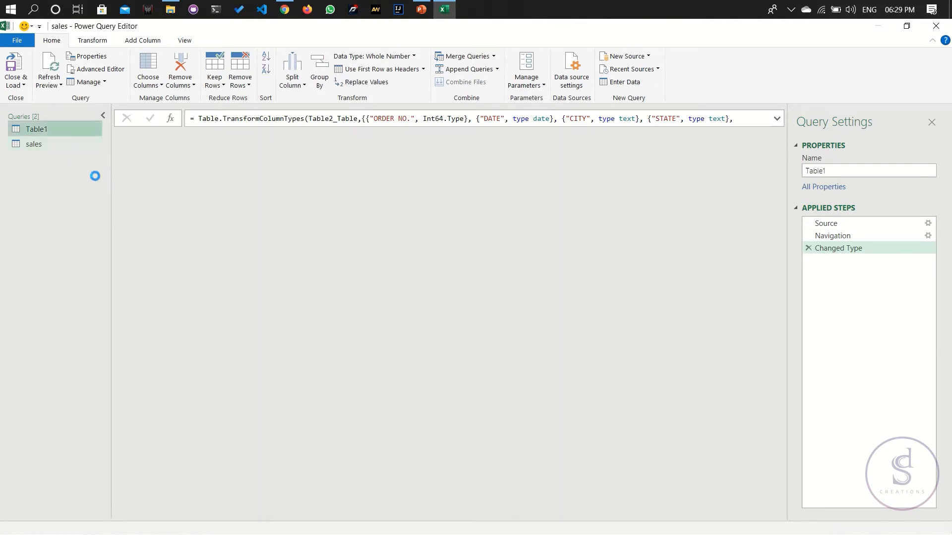
pyautogui.click(835, 171)
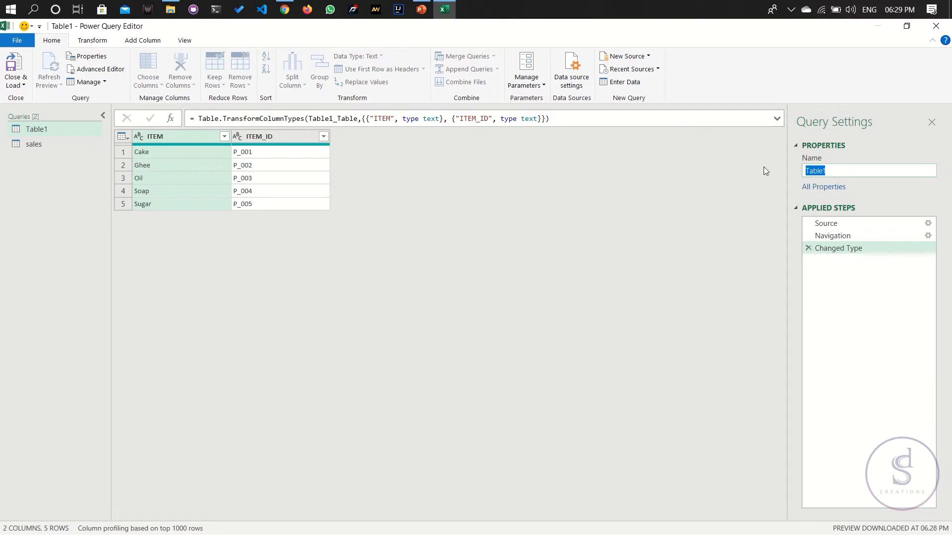
pyautogui.write('prod_info')
pyautogui.press('Return')
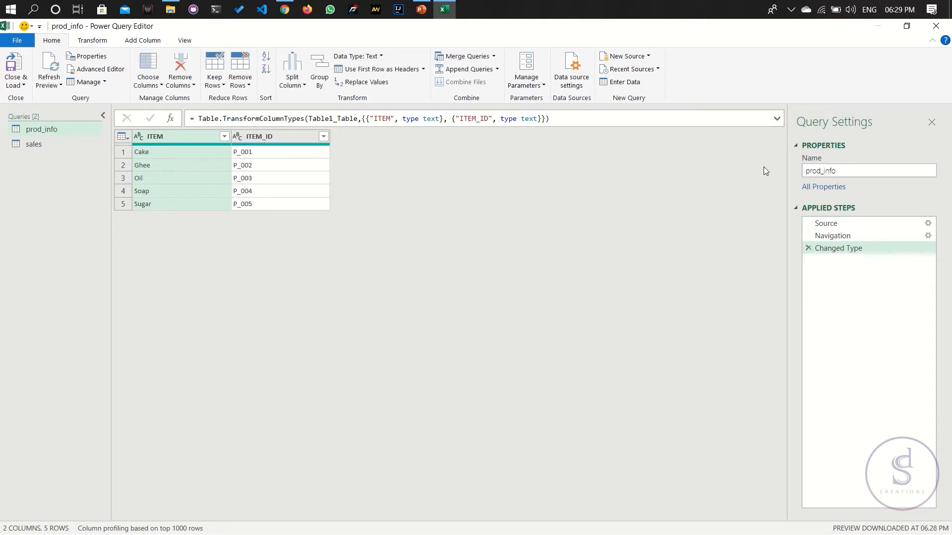
# Step: Compare the sales and prod_info queries, examining the ITEM column in sales as their common field
pyautogui.click(46, 142)
pyautogui.click(54, 129)
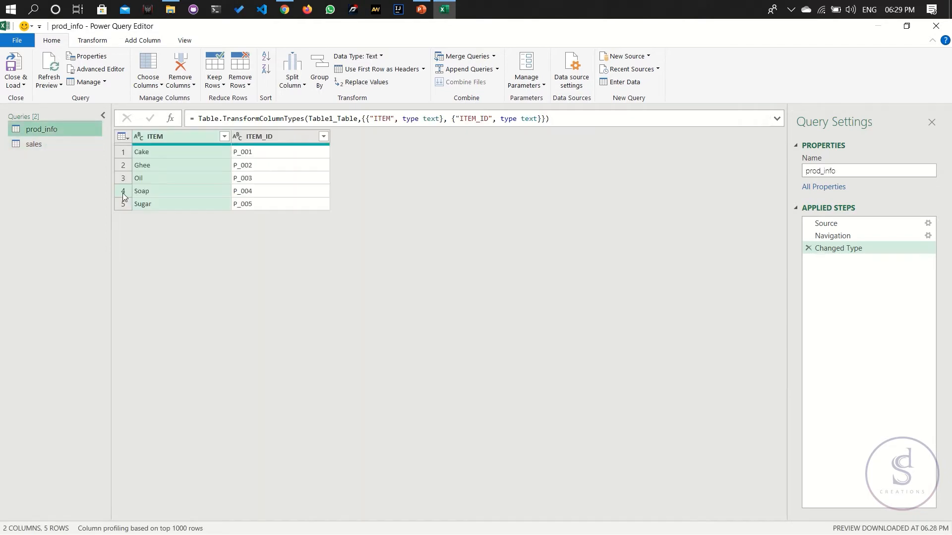
pyautogui.click(52, 149)
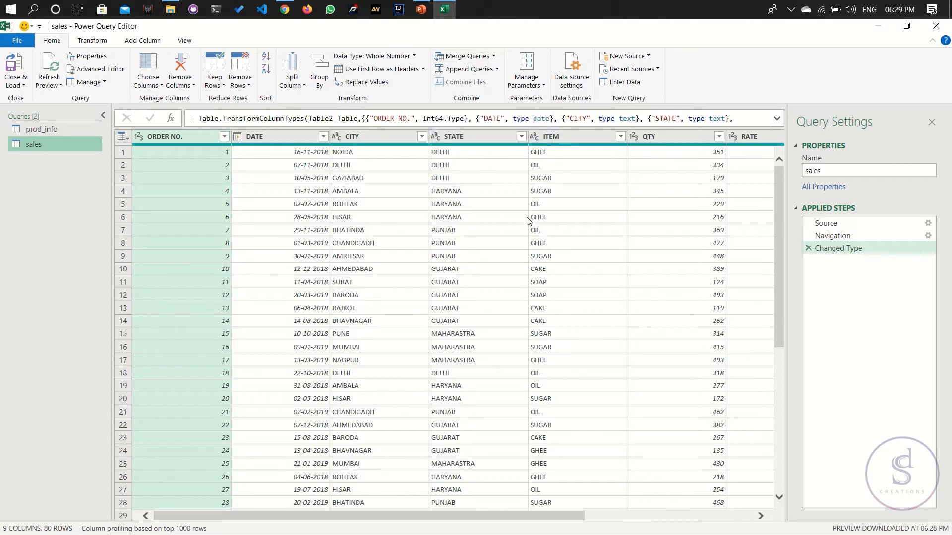
pyautogui.click(561, 137)
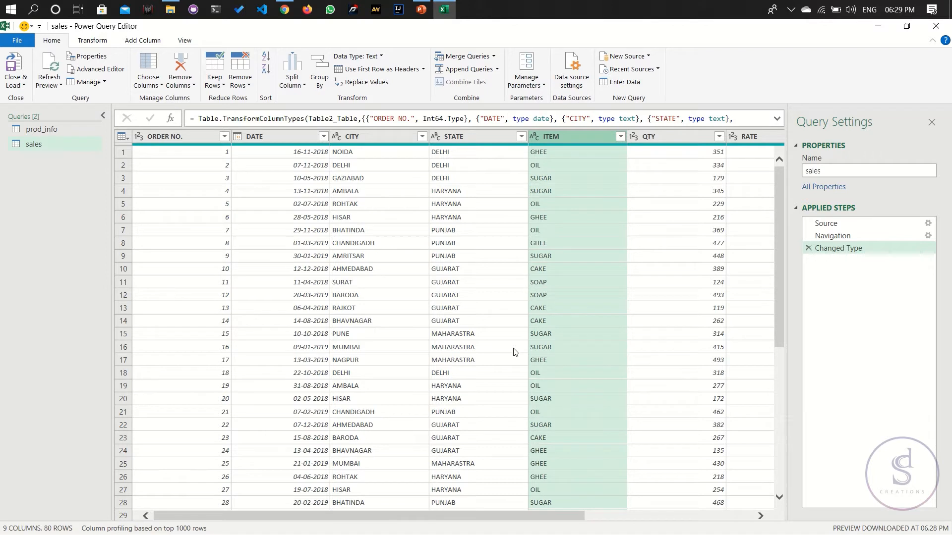
pyautogui.click(79, 126)
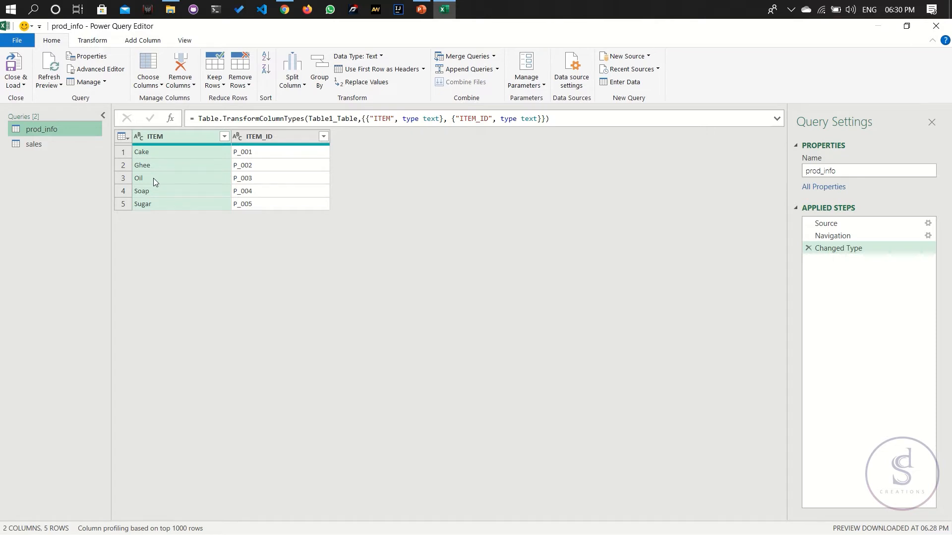
pyautogui.click(467, 56)
pyautogui.click(467, 58)
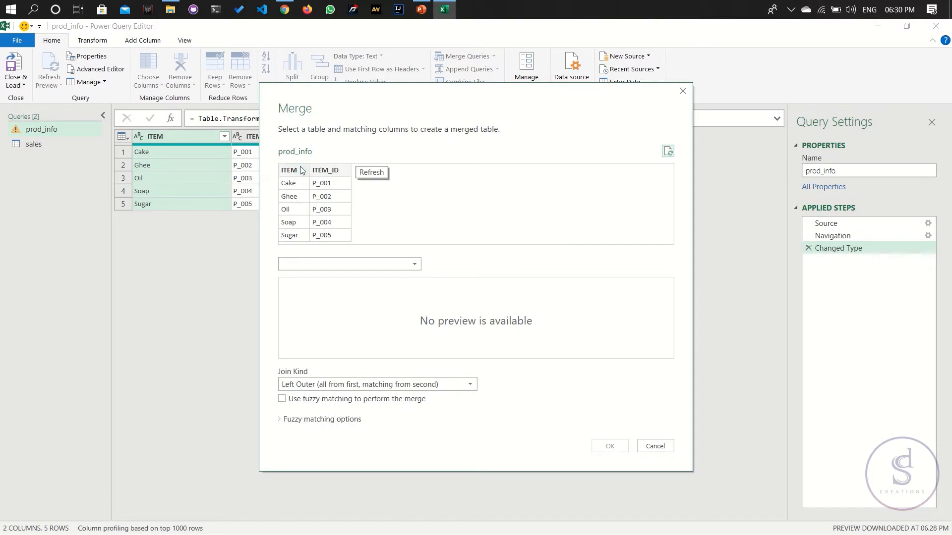
pyautogui.click(367, 267)
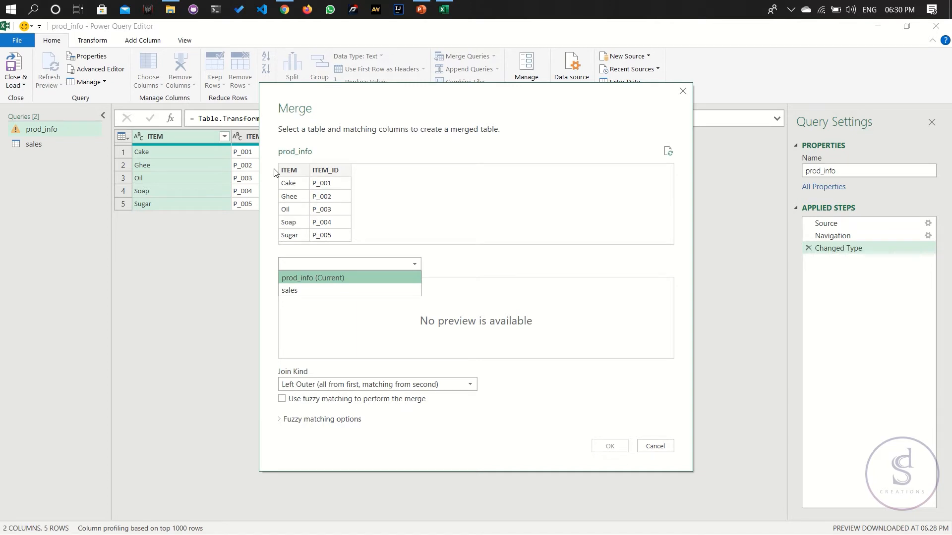
pyautogui.click(682, 91)
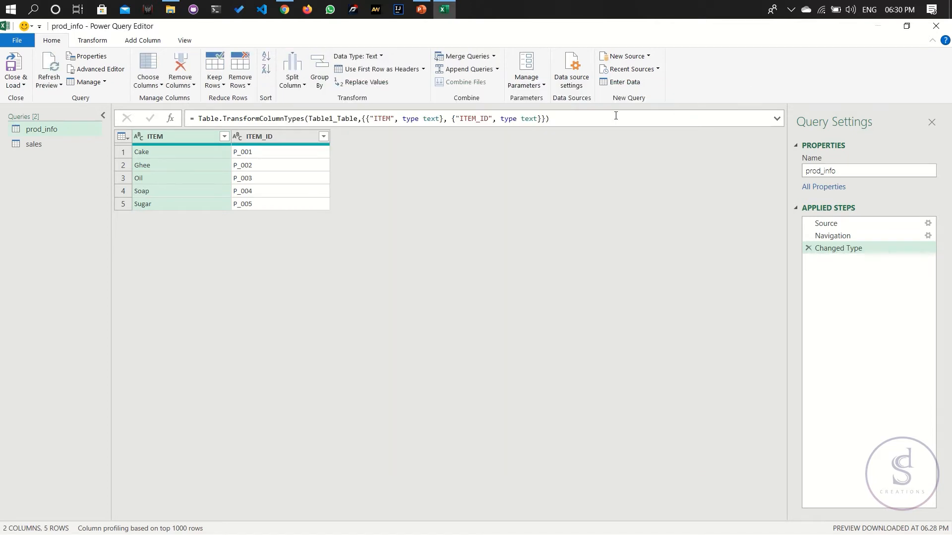
# Step: Try to merge the sales query with prod_info on their ITEM columns using a Left Outer join
pyautogui.click(58, 141)
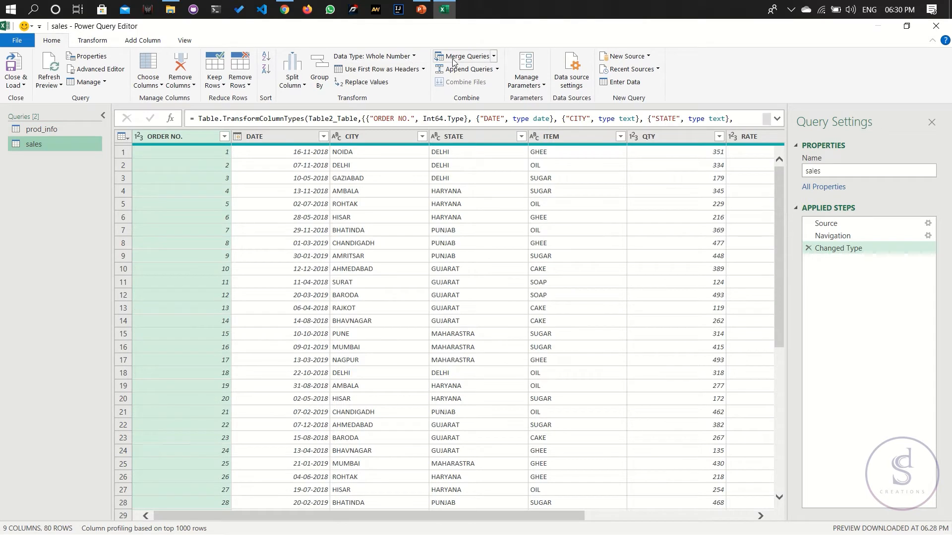
pyautogui.click(468, 57)
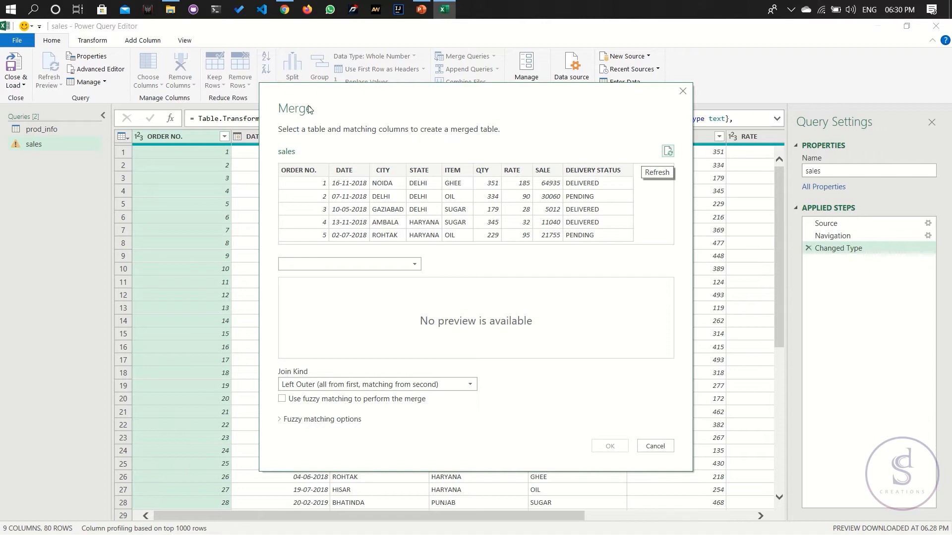
pyautogui.click(371, 262)
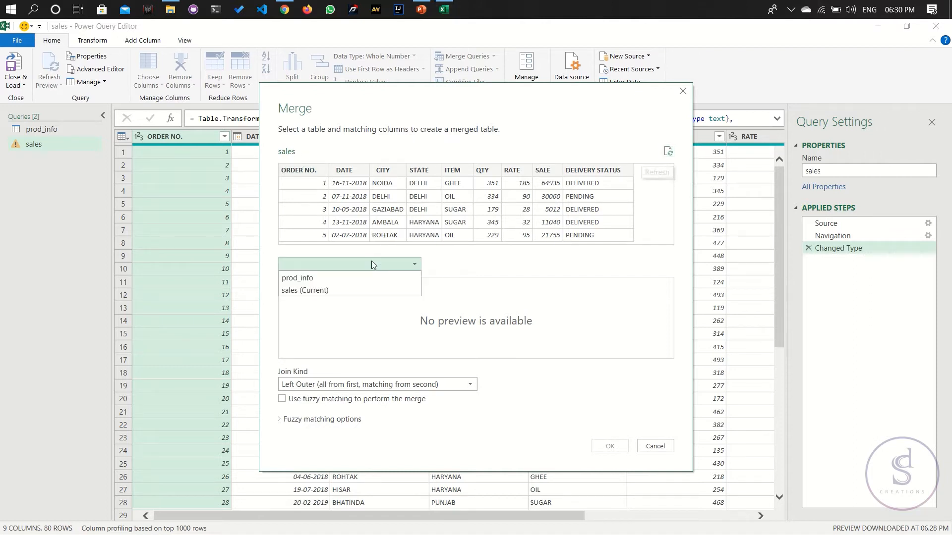
pyautogui.click(312, 277)
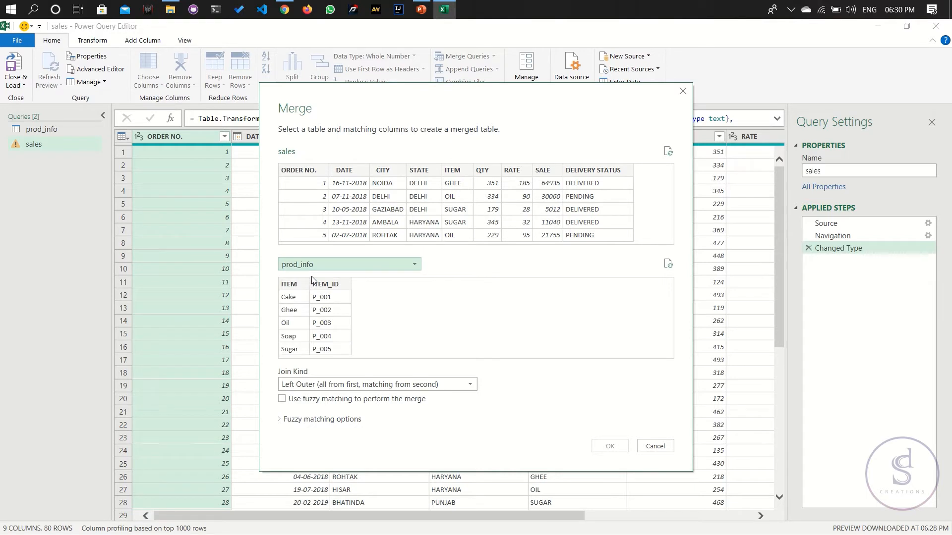
pyautogui.click(459, 173)
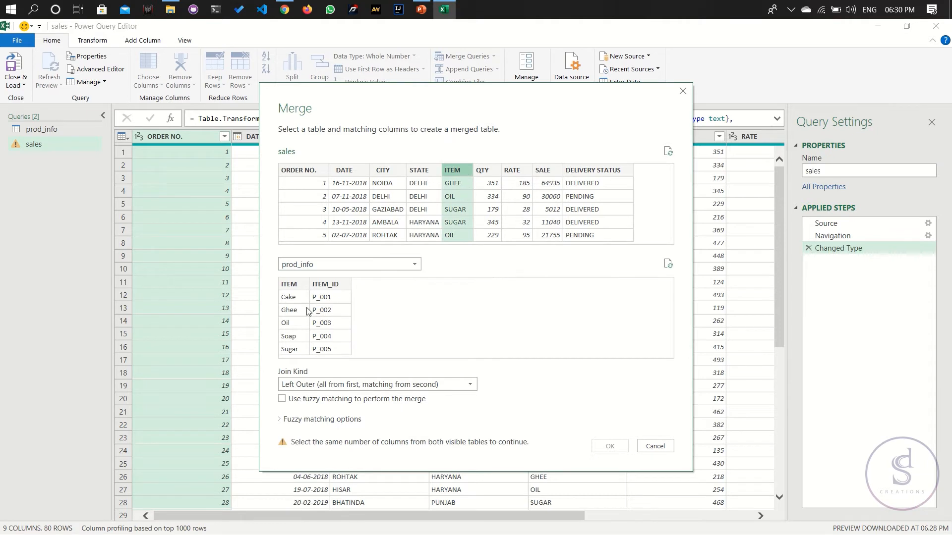
pyautogui.click(292, 286)
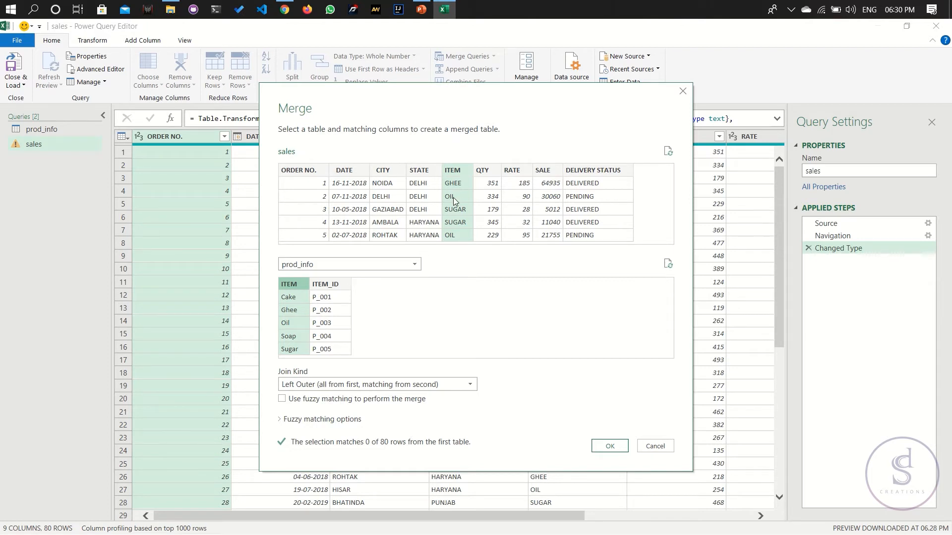
pyautogui.click(684, 93)
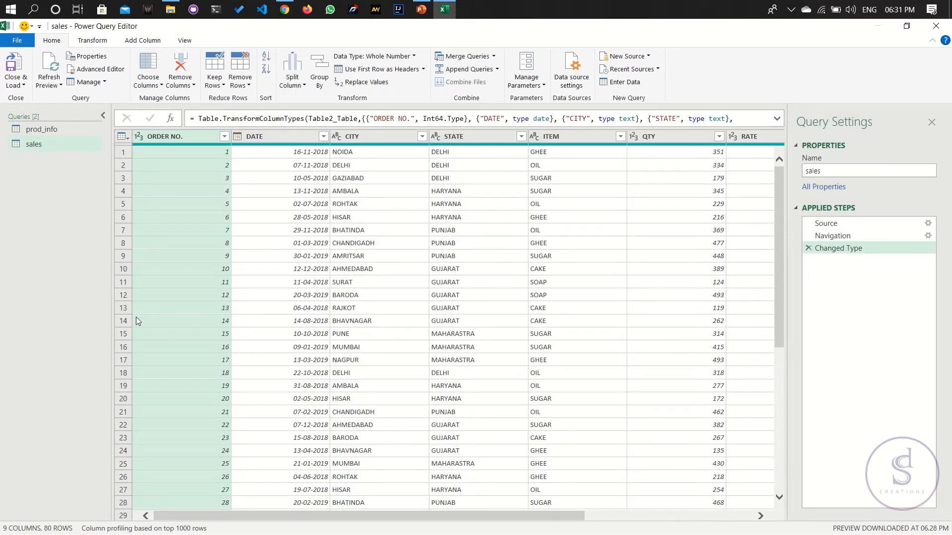
# Step: Transform the ITEM column of the prod_info query to uppercase
pyautogui.click(59, 130)
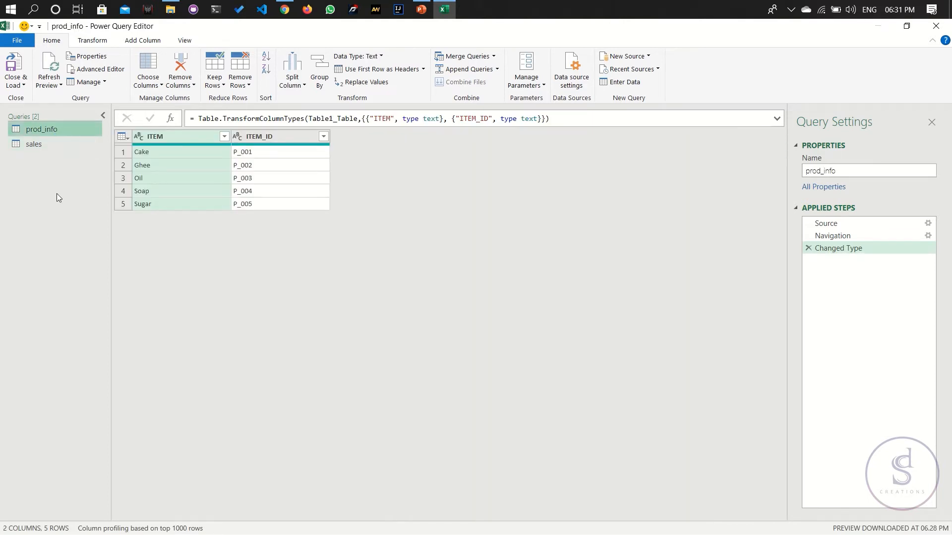
pyautogui.click(164, 136)
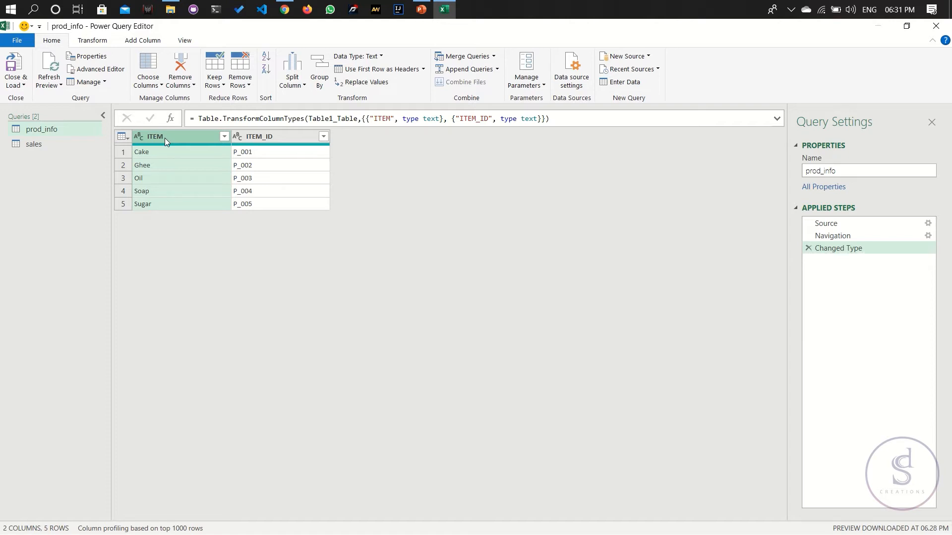
pyautogui.rightClick(178, 137)
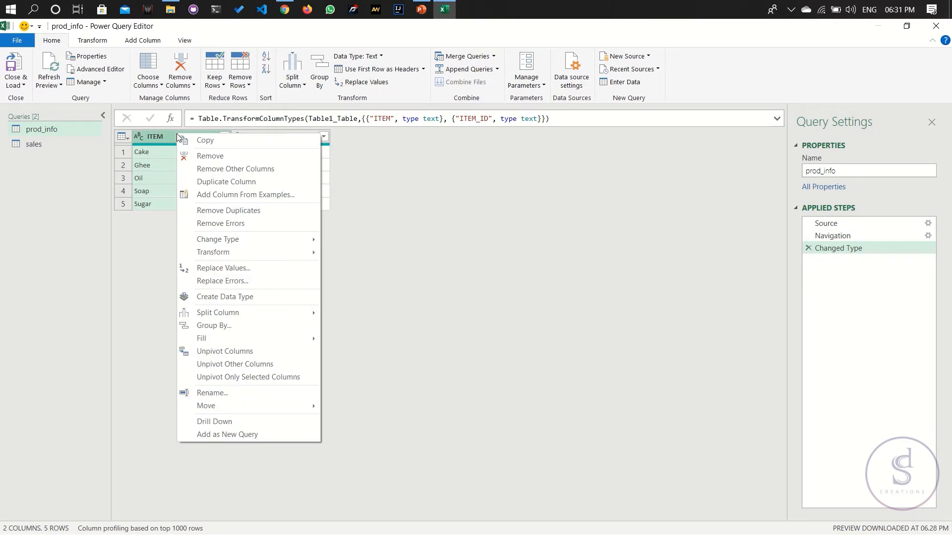
pyautogui.moveTo(251, 253)
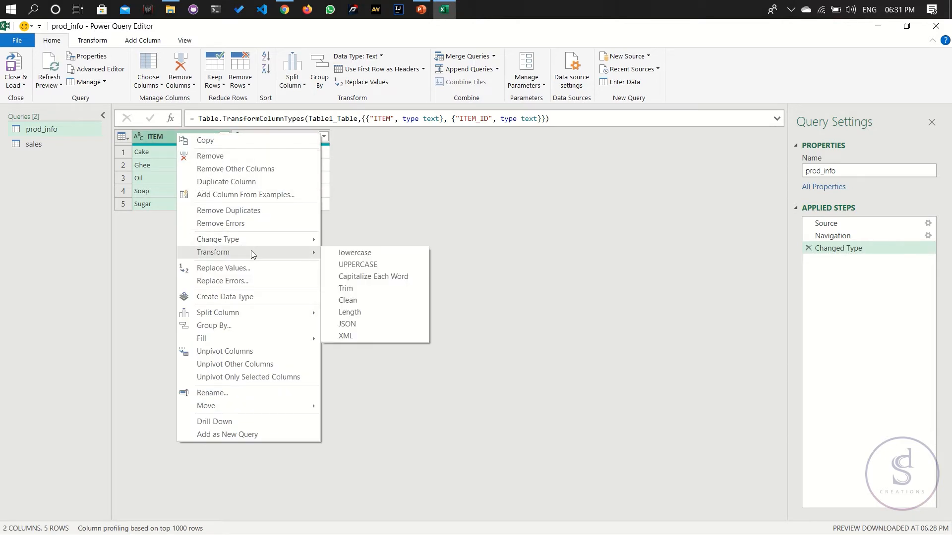
pyautogui.click(354, 268)
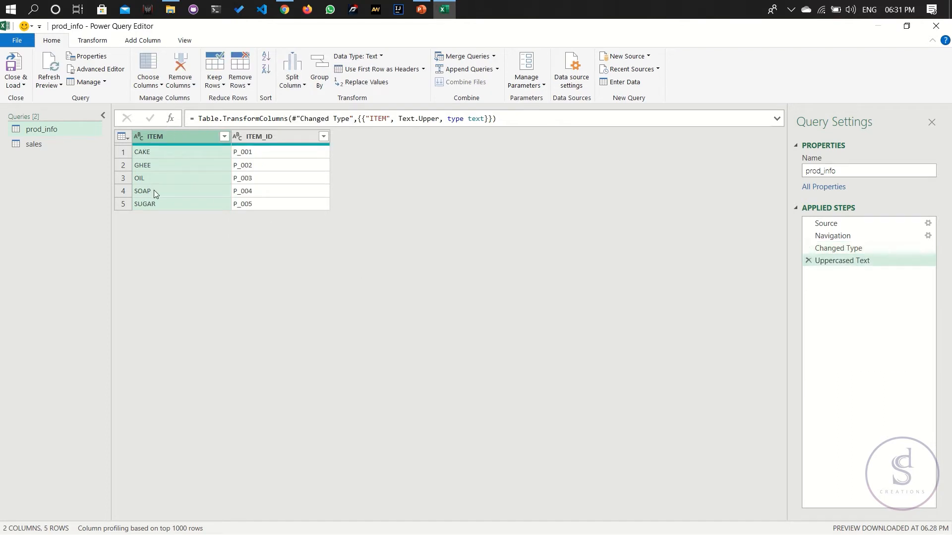
# Step: Merge the sales query with prod_info, matching the ITEM columns of both tables with a Left Outer join
pyautogui.click(77, 145)
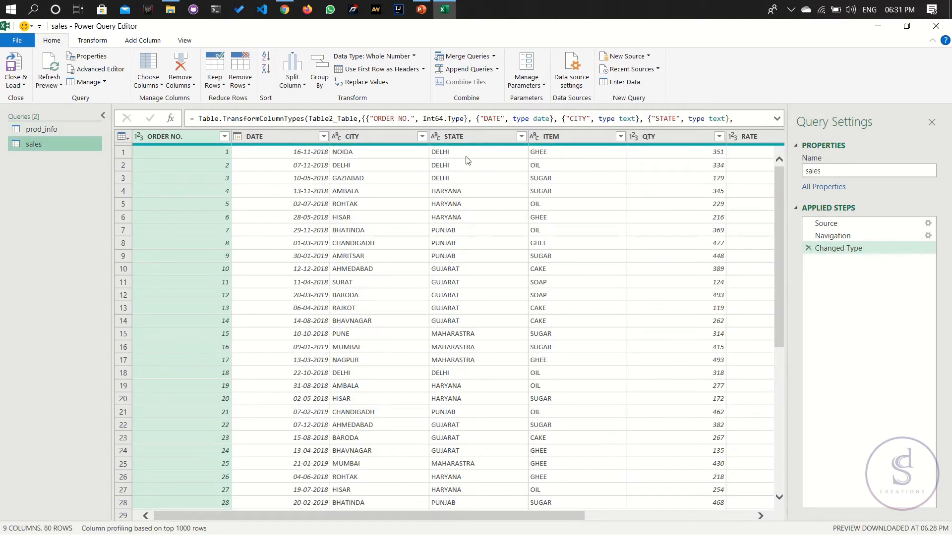
pyautogui.click(475, 60)
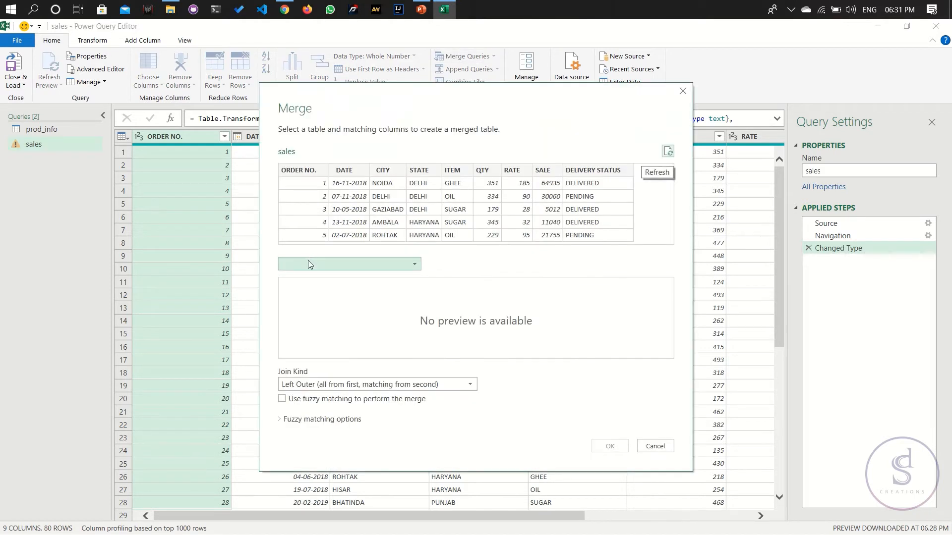
pyautogui.click(308, 260)
pyautogui.click(311, 278)
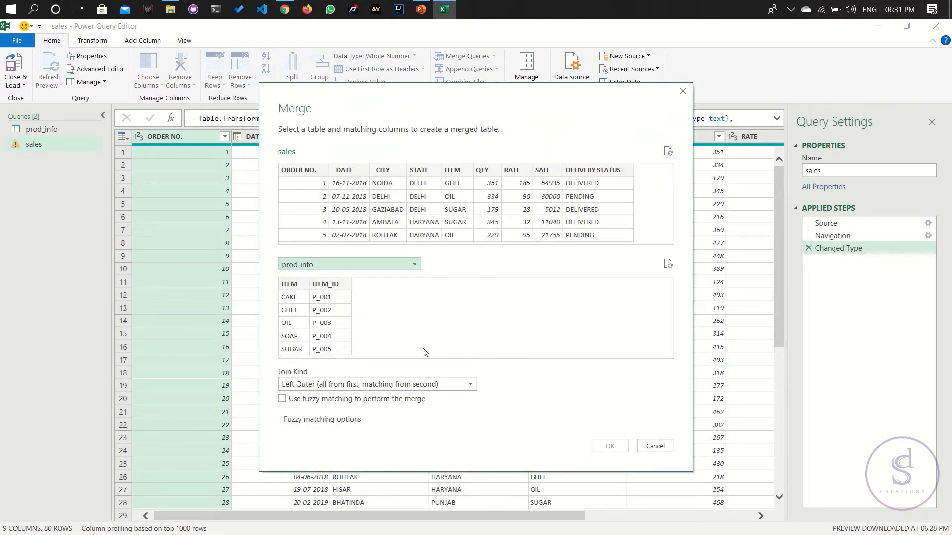
pyautogui.click(461, 169)
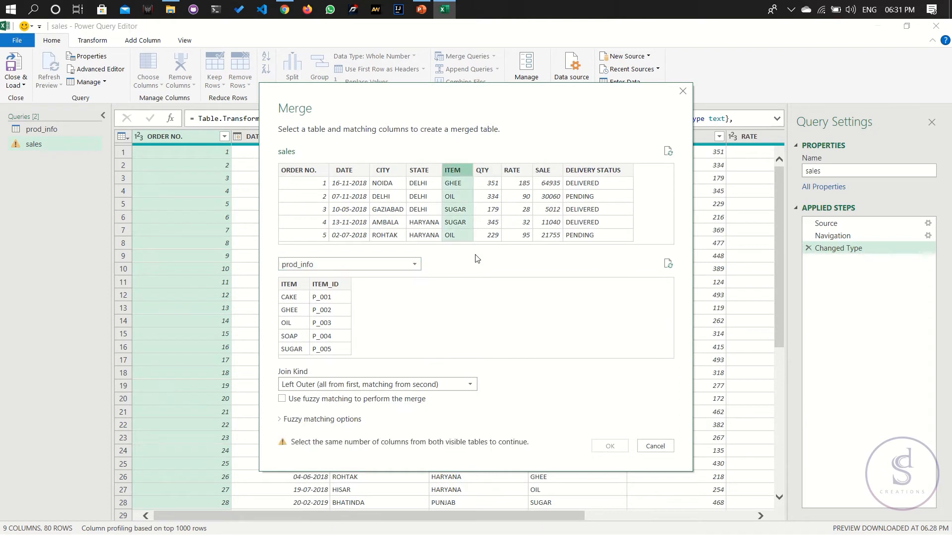
pyautogui.click(295, 284)
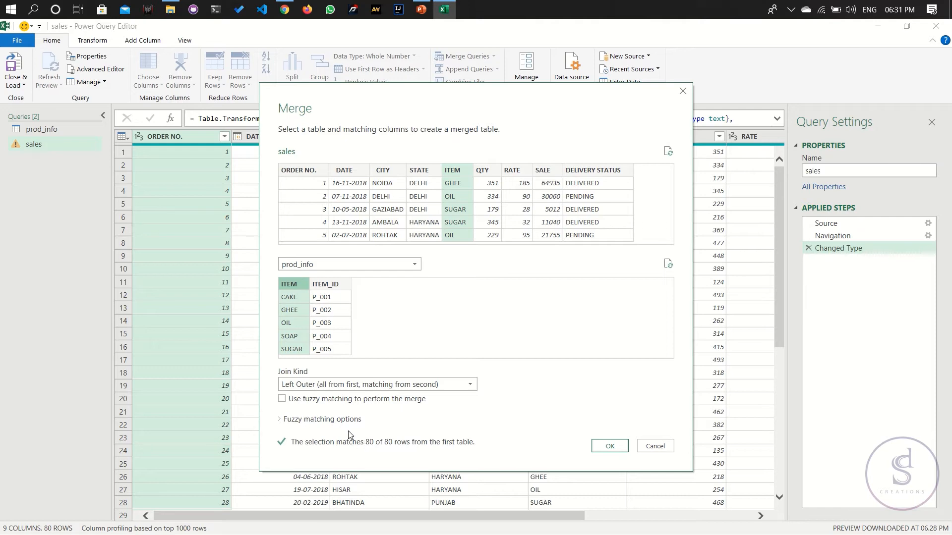
pyautogui.click(607, 447)
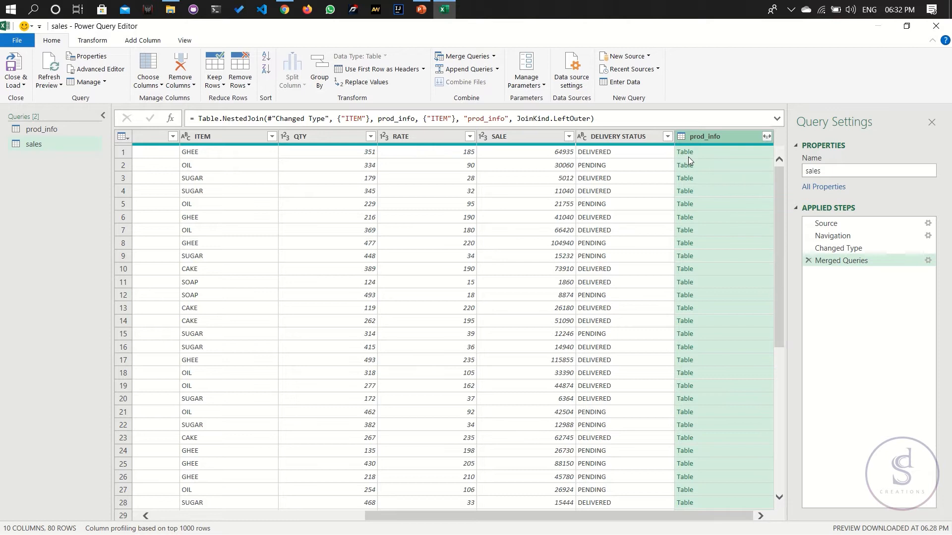
# Step: Drill into the nested prod_info table of the first GHEE row and remove the resulting applied step
pyautogui.click(198, 154)
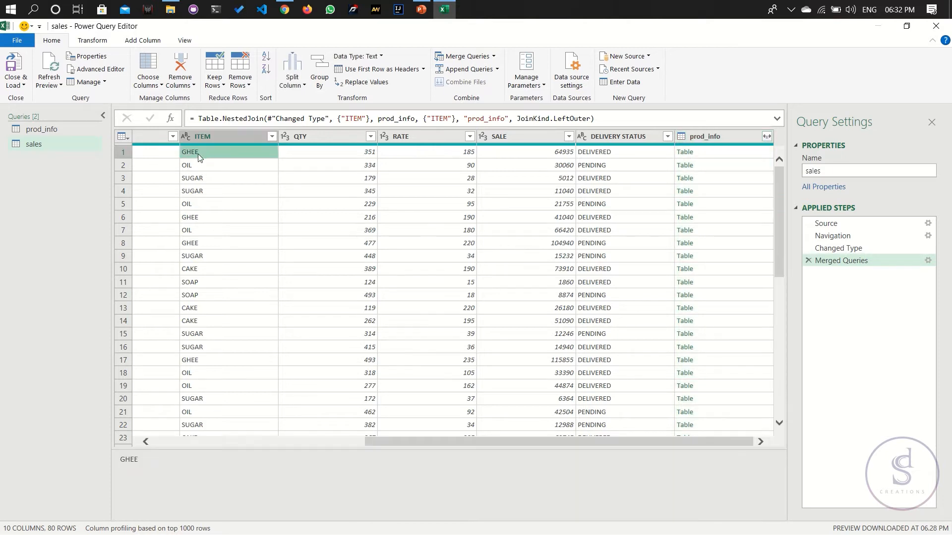
pyautogui.click(685, 152)
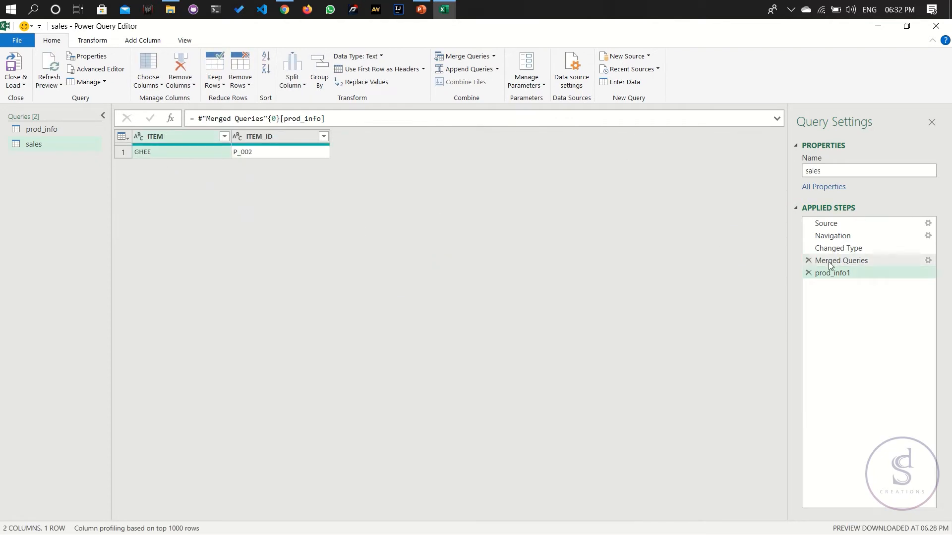
pyautogui.click(808, 274)
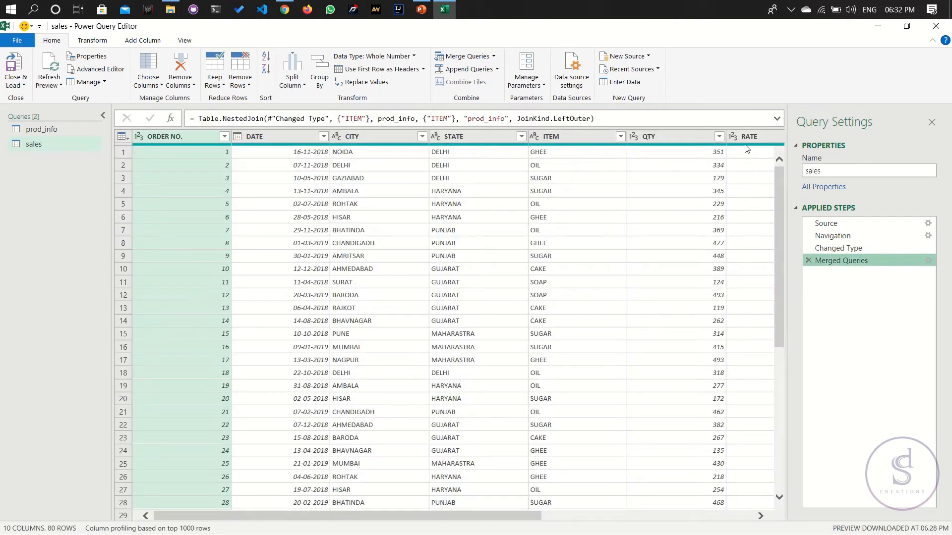
# Step: Expand the merged prod_info column in sales to include only ITEM_ID
pyautogui.moveTo(494, 515); pyautogui.dragTo(707, 515)
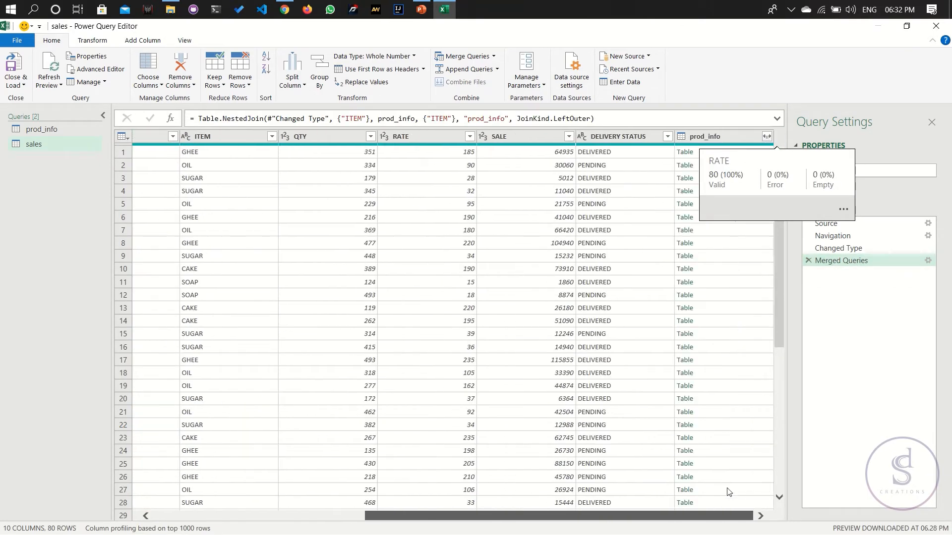
pyautogui.click(766, 137)
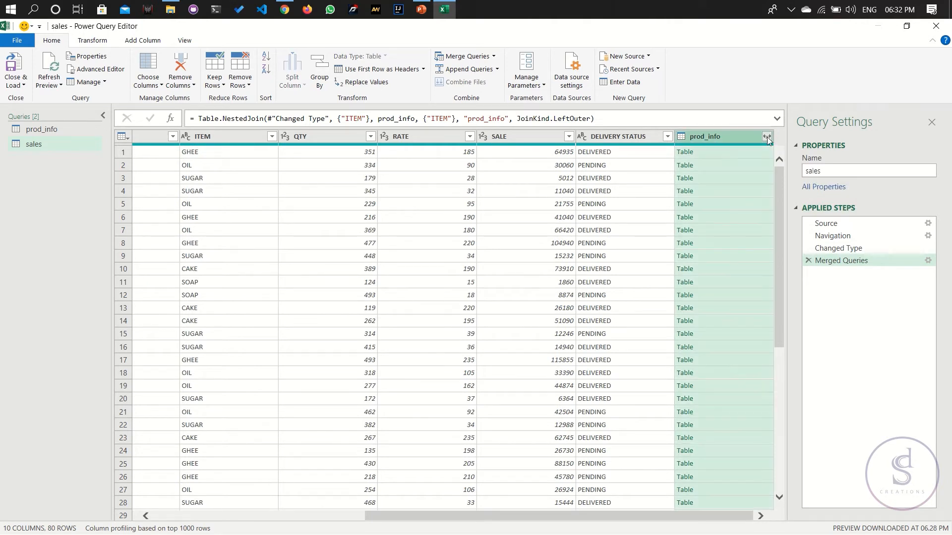
pyautogui.click(586, 198)
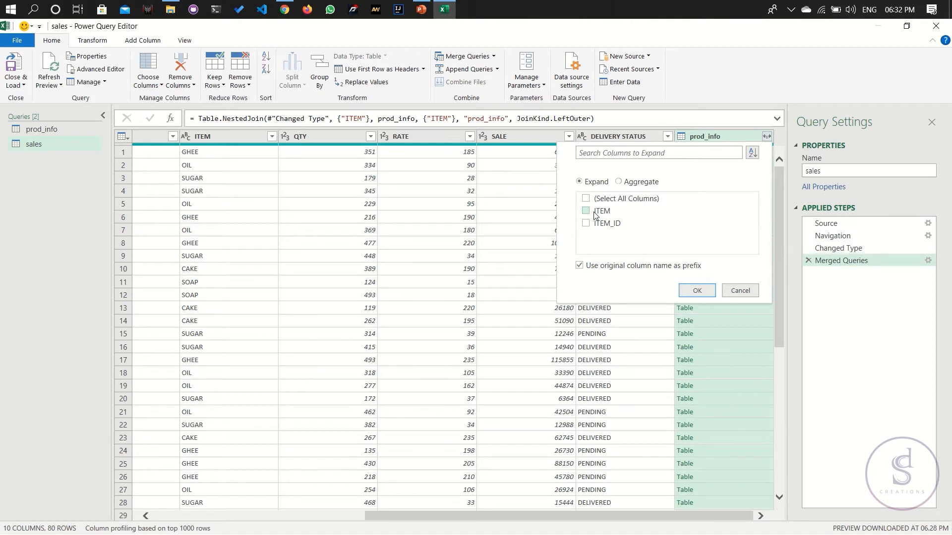
pyautogui.click(586, 224)
pyautogui.click(692, 290)
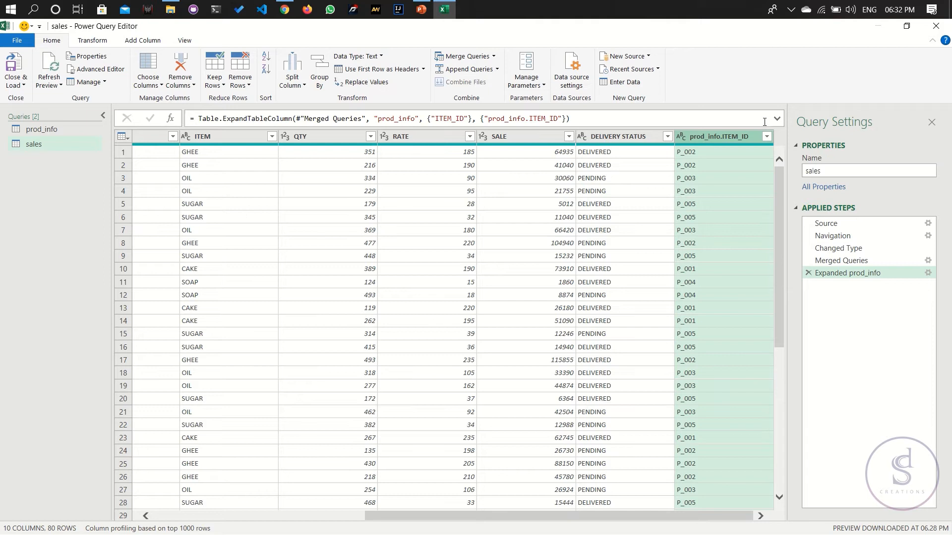
# Step: Rename the expanded prod_info.ITEM_ID column as ITEM_ID
pyautogui.doubleClick(726, 137)
pyautogui.click(722, 137)
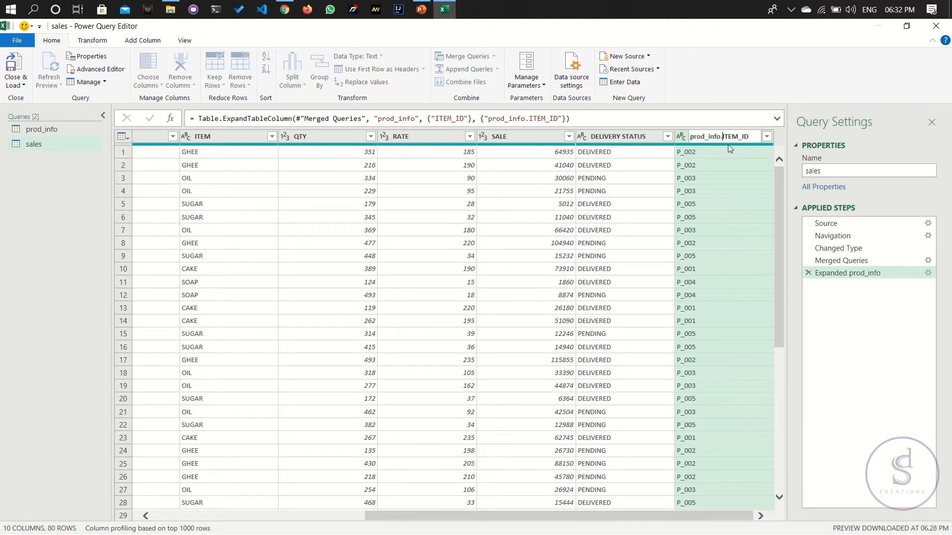
pyautogui.press('BackSpace')
pyautogui.press('BackSpace')
pyautogui.press('BackSpace')
pyautogui.press('BackSpace')
pyautogui.press('BackSpace')
pyautogui.press('BackSpace')
pyautogui.press('BackSpace')
pyautogui.press('BackSpace')
pyautogui.press('BackSpace')
pyautogui.press('Return')
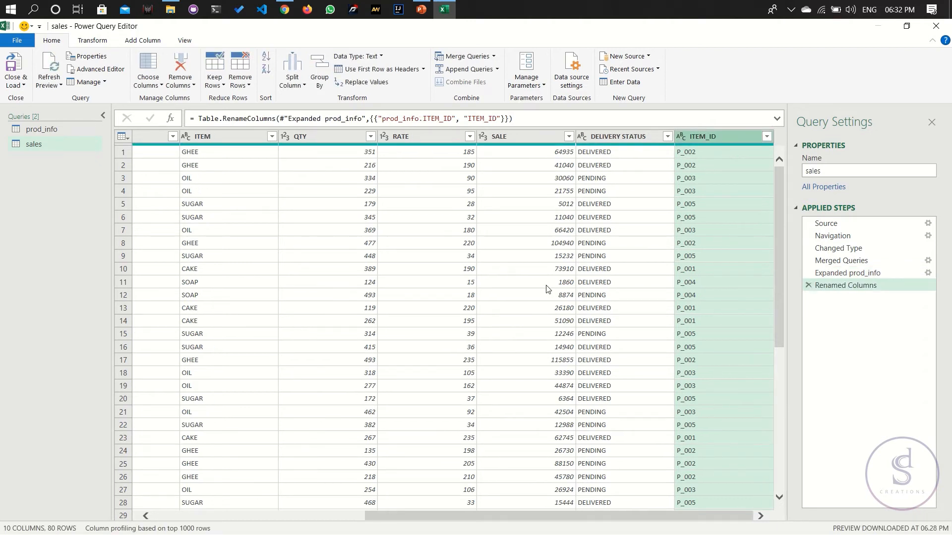
# Step: Load the prod_info and sales queries as connections only and add their data to the Data Model
pyautogui.scroll(-7, 561, 292)
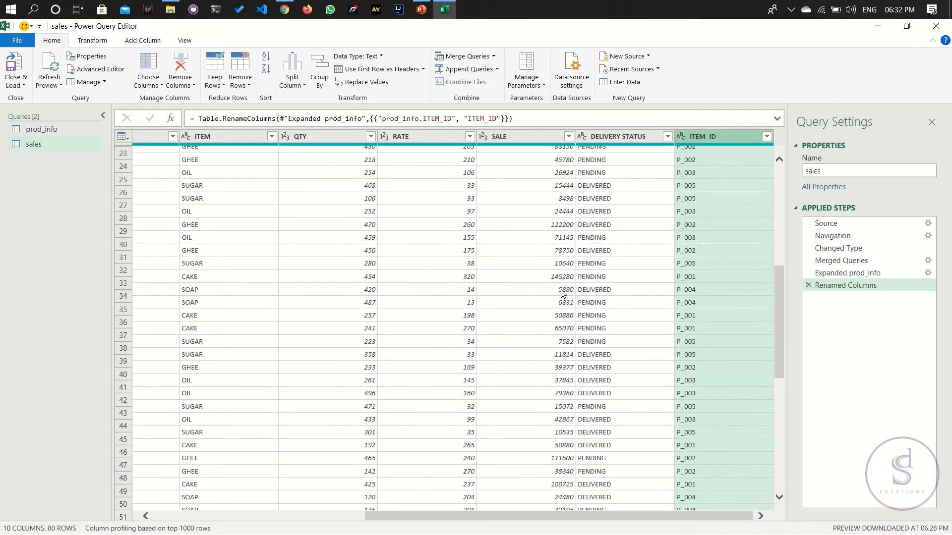
pyautogui.scroll(-10, 562, 292)
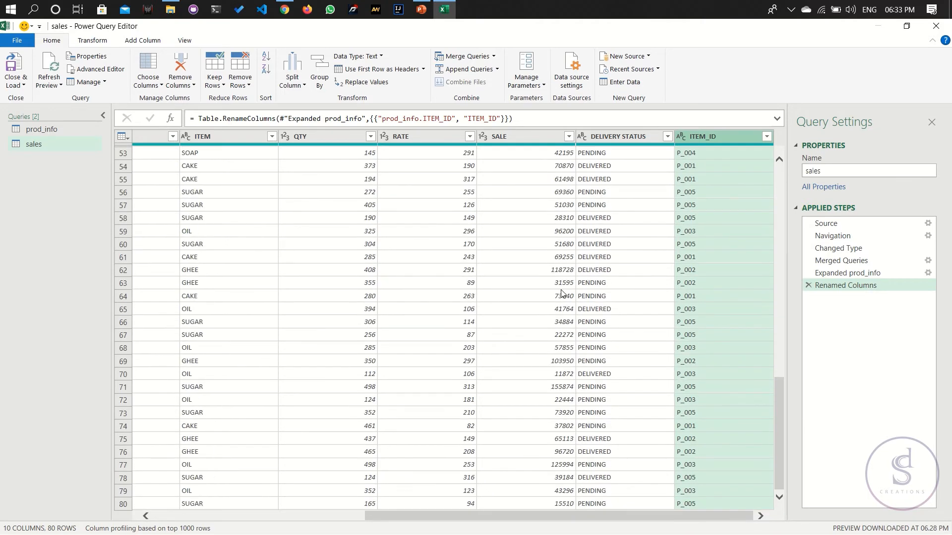
pyautogui.click(12, 85)
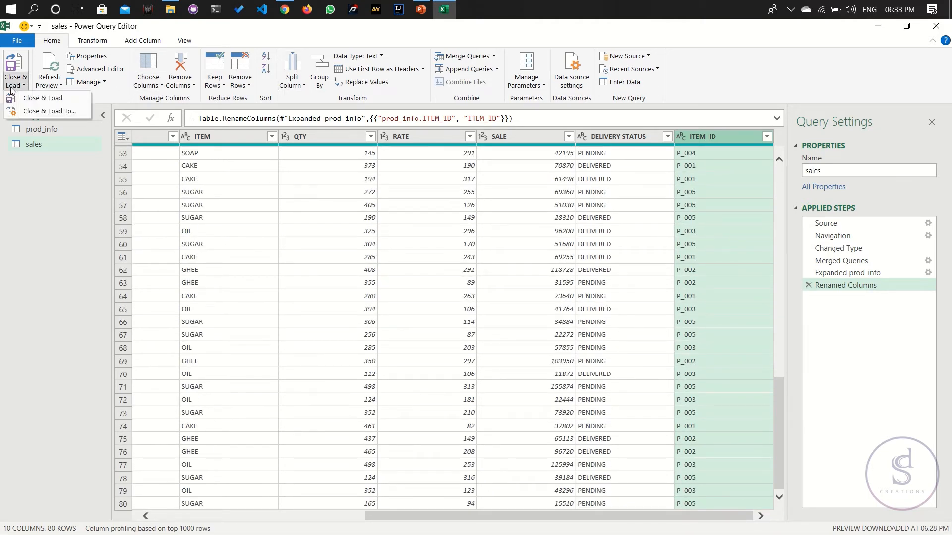
pyautogui.click(48, 111)
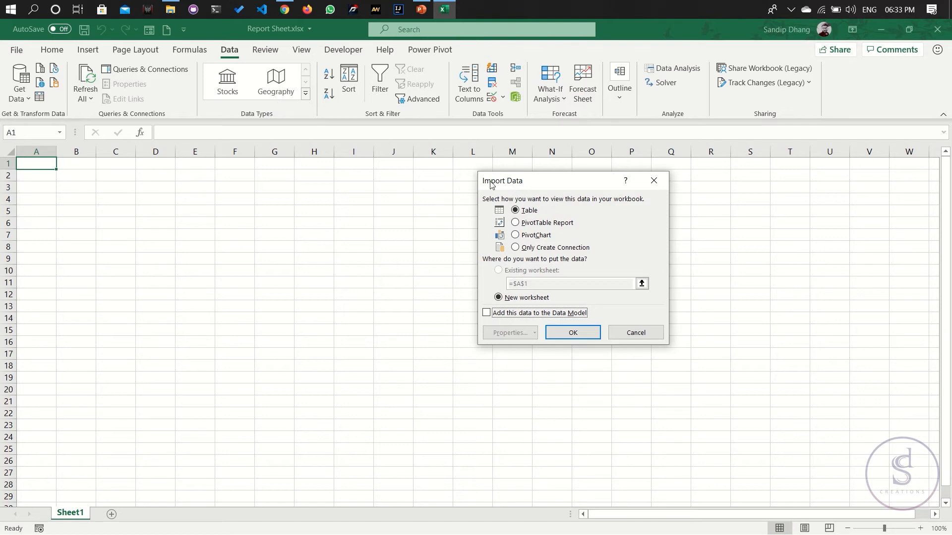
pyautogui.click(515, 248)
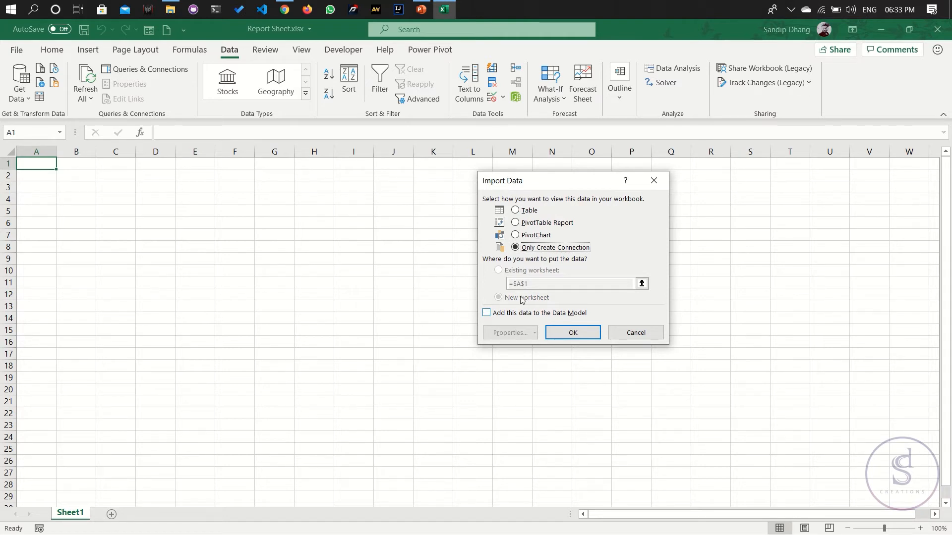
pyautogui.click(526, 314)
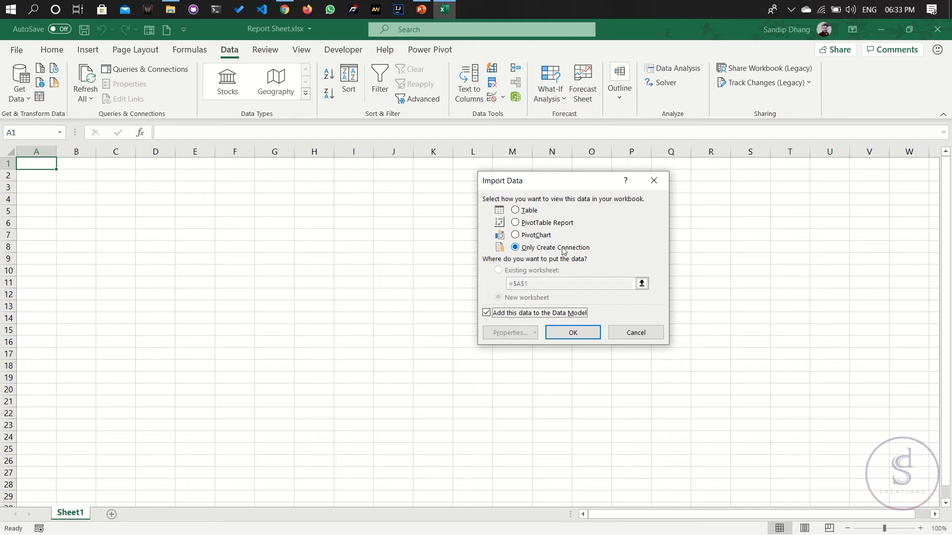
pyautogui.click(281, 9)
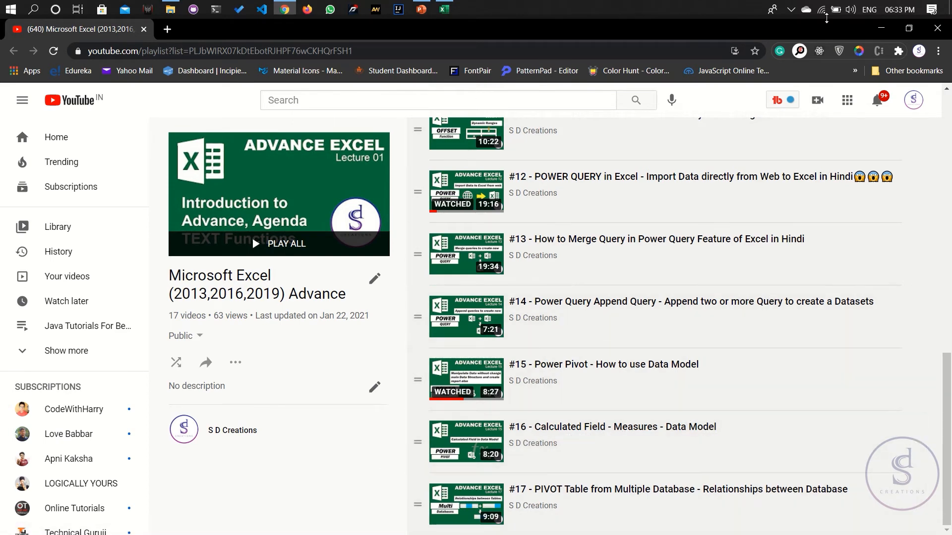
pyautogui.click(876, 29)
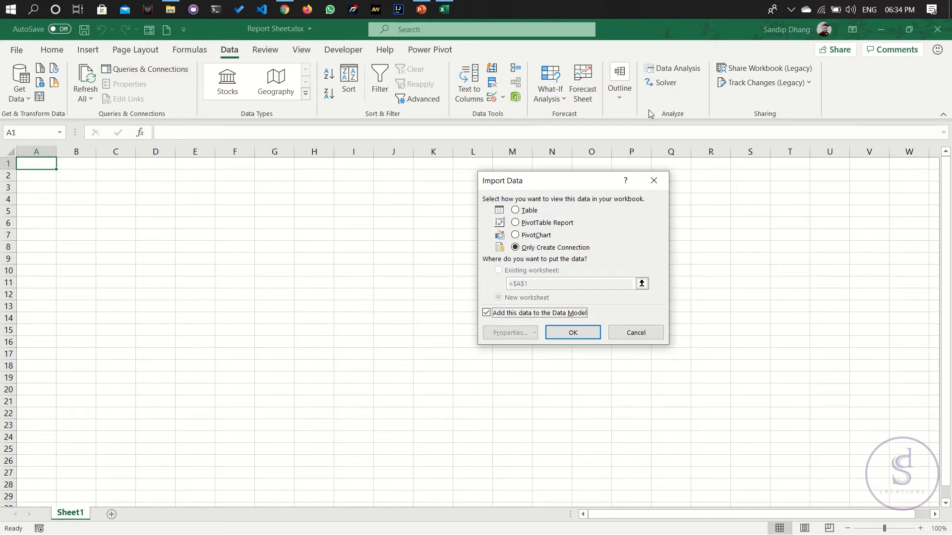
pyautogui.click(570, 333)
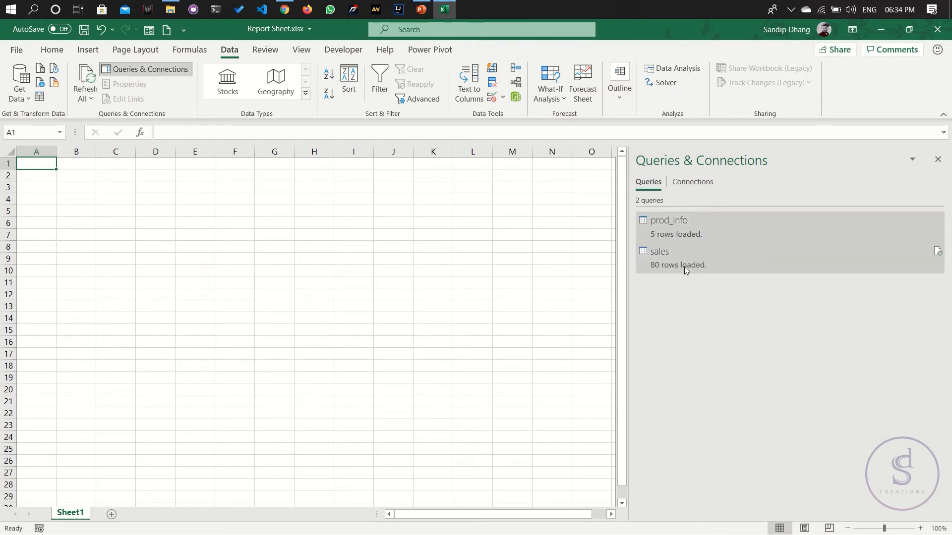
# Step: Open the workbook's Data Model in Power Pivot and show the sales table
pyautogui.moveTo(696, 263)
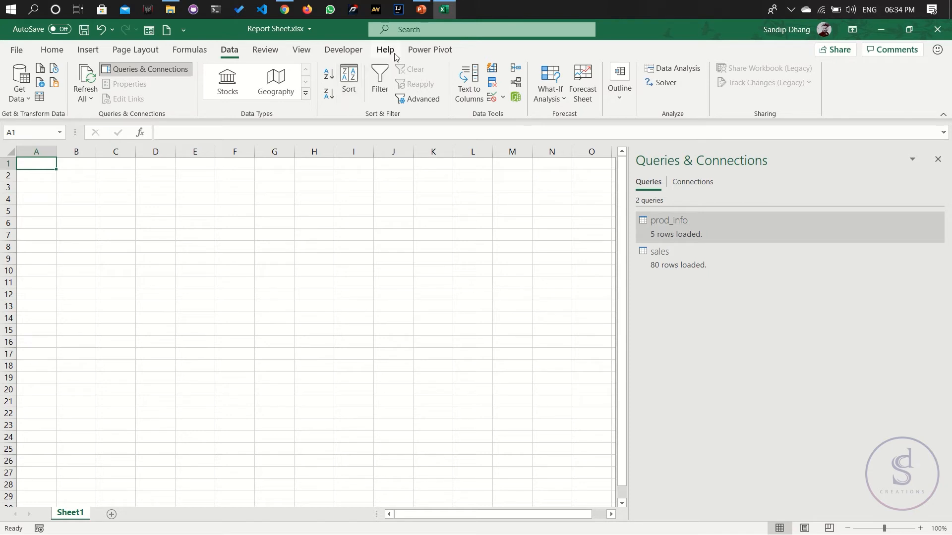
pyautogui.click(431, 50)
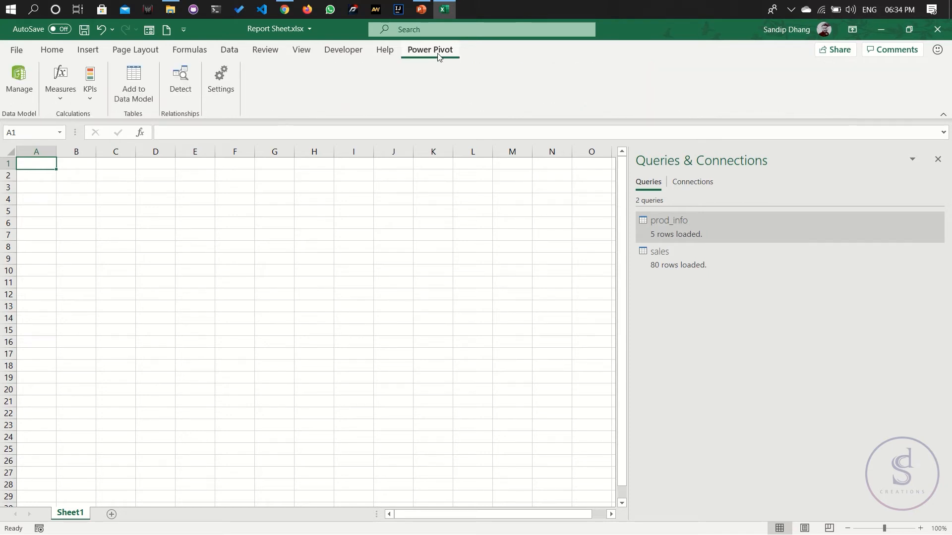
pyautogui.click(19, 84)
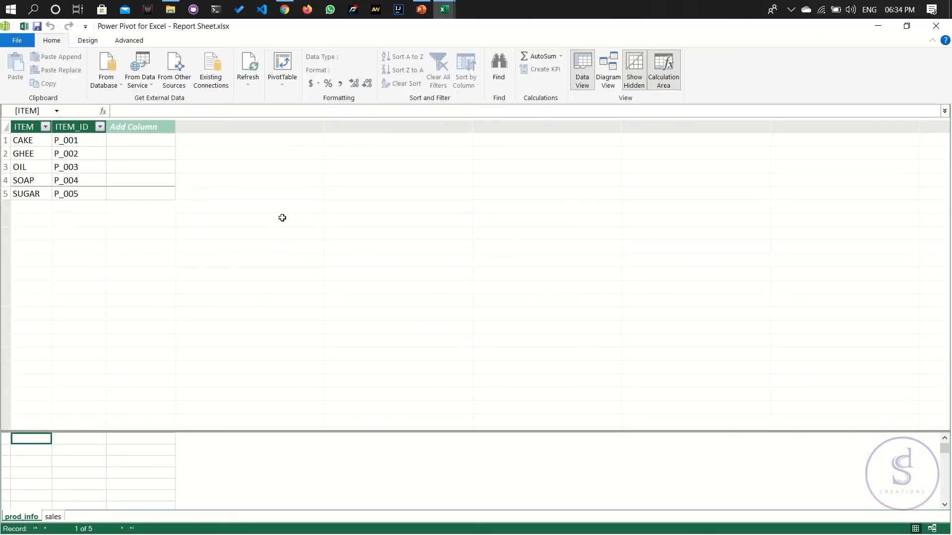
pyautogui.click(53, 516)
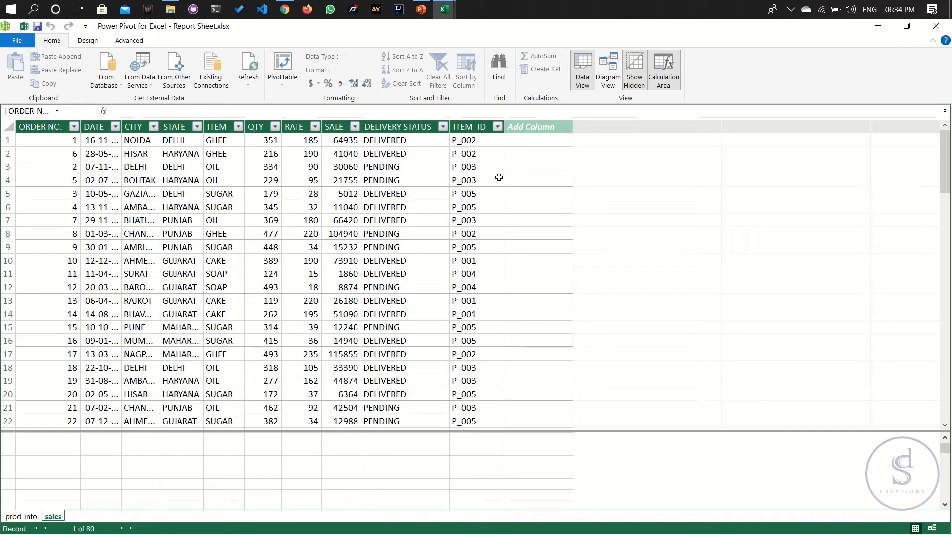
# Step: Add a new column named Commission to the sales table in the Data Model
pyautogui.click(540, 127)
pyautogui.doubleClick(540, 126)
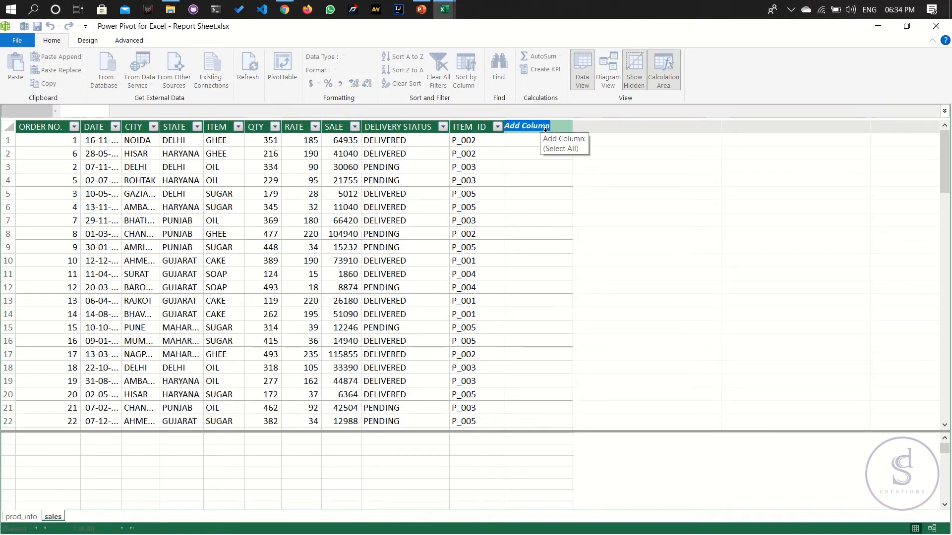
pyautogui.write('Commiss')
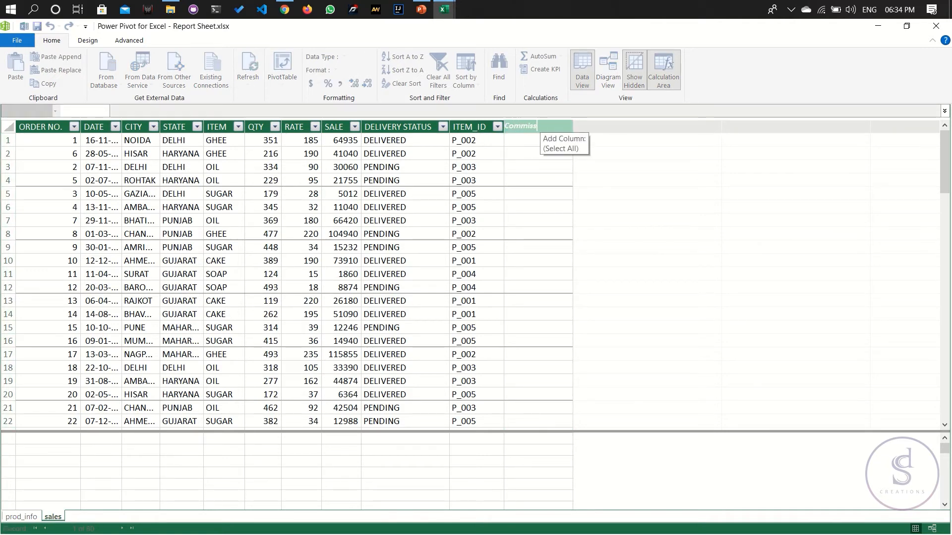
pyautogui.write('ion')
pyautogui.press('Return')
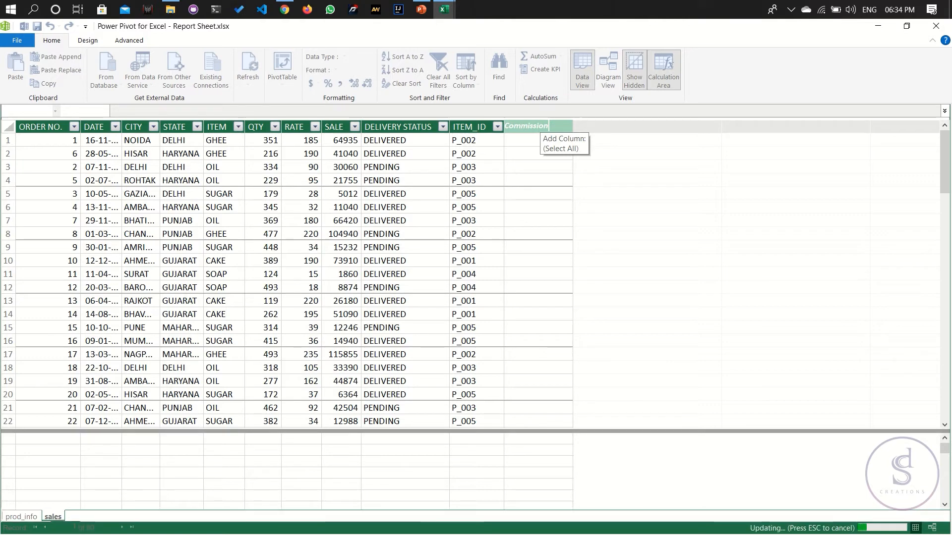
# Step: Calculate the Commission column with the formula =sales[SALE]*.05
pyautogui.click(533, 141)
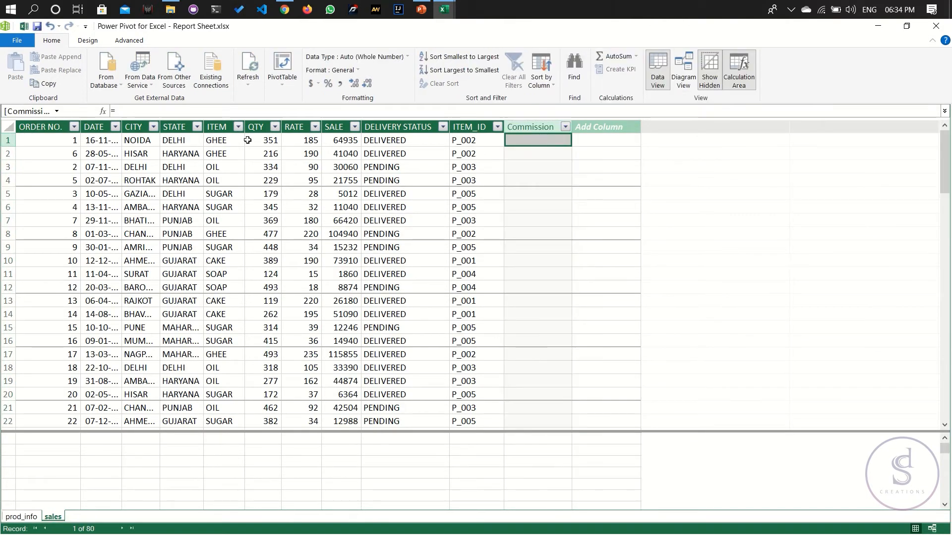
pyautogui.click(142, 110)
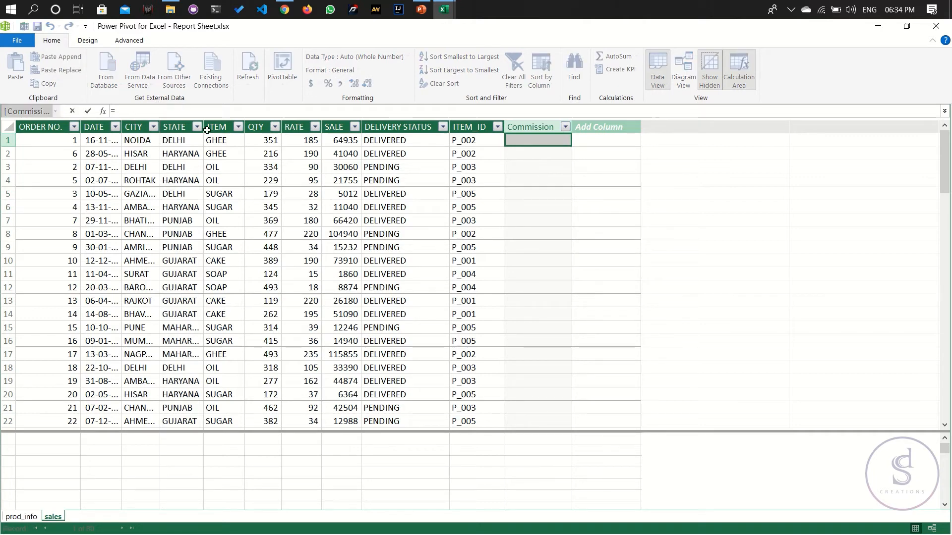
pyautogui.click(351, 143)
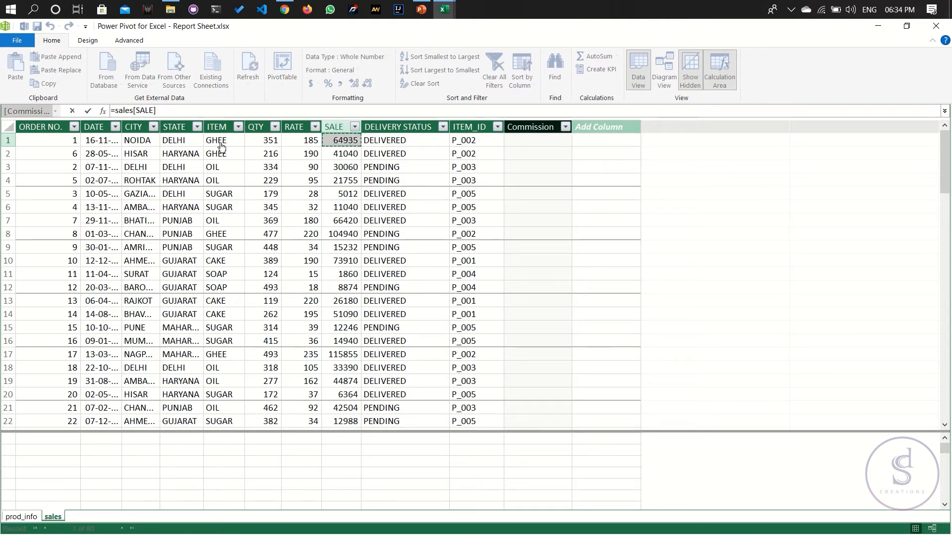
pyautogui.write('*.05')
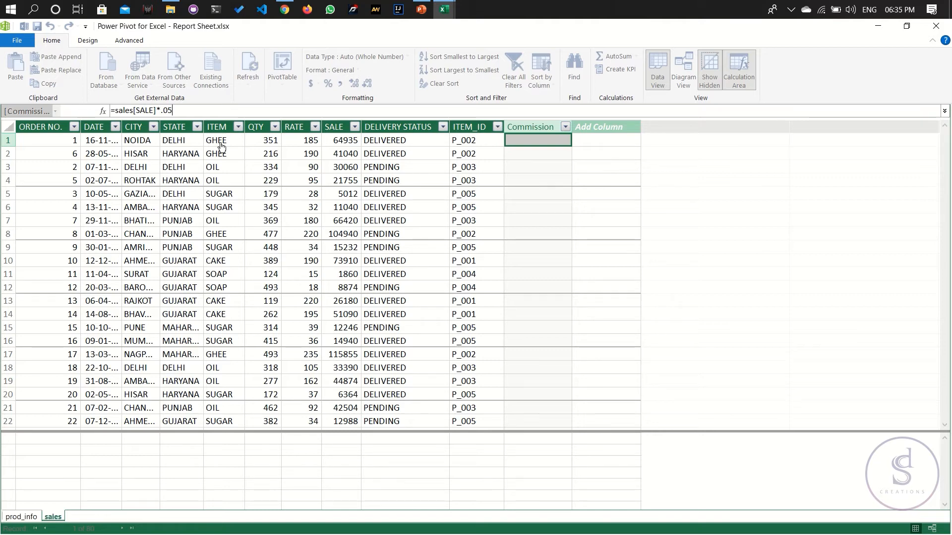
pyautogui.press('Return')
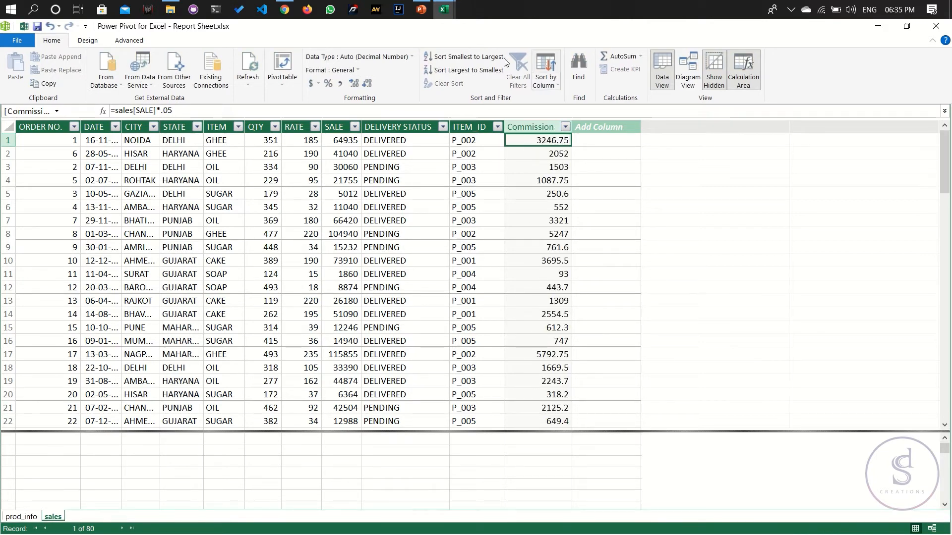
# Step: Close the Power Pivot window and insert a PivotTable from the workbook's Data Model at Sheet1!$A$1
pyautogui.click(939, 28)
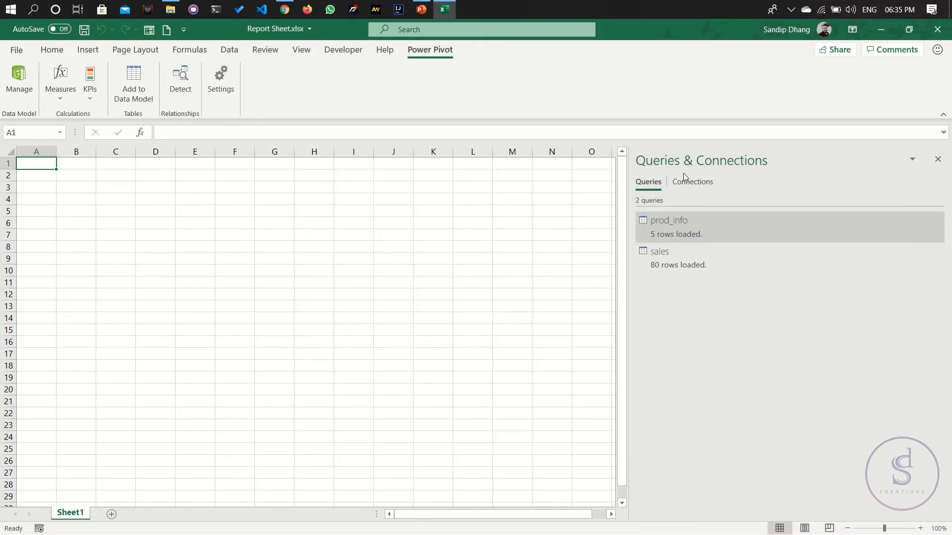
pyautogui.click(84, 51)
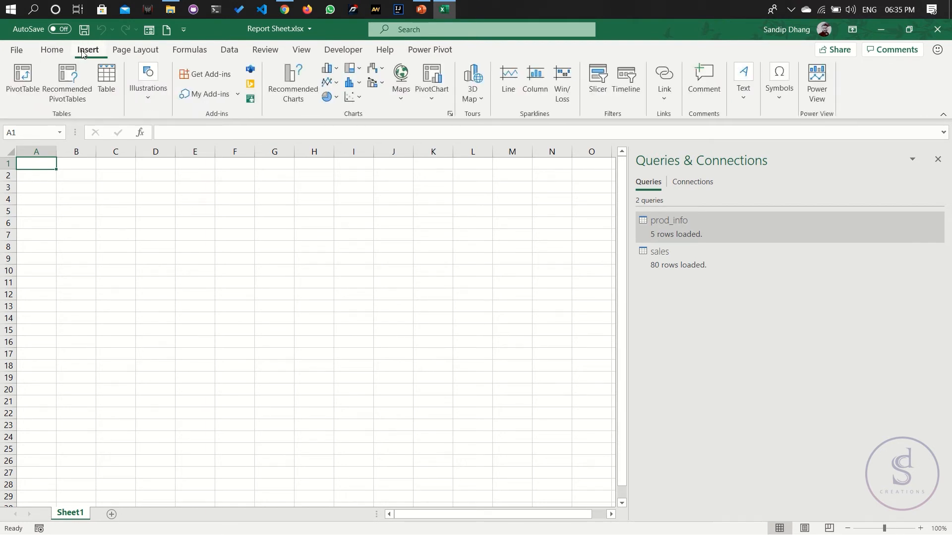
pyautogui.click(17, 79)
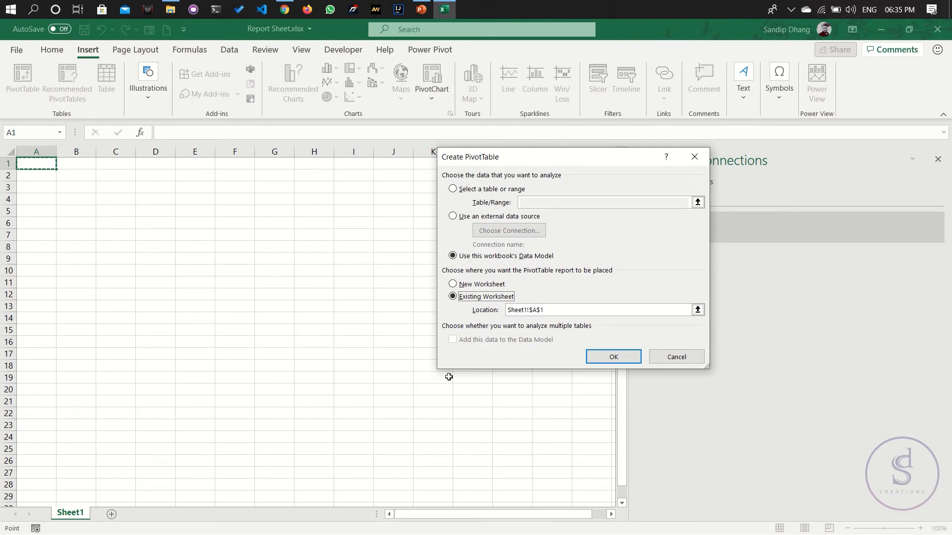
pyautogui.click(614, 356)
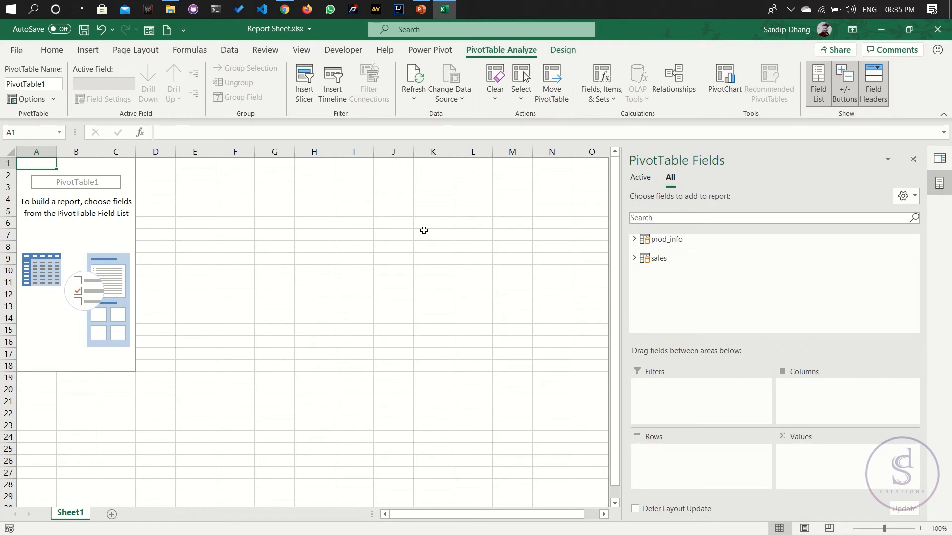
# Step: Build the PivotTable from the sales table with ITEM_ID as rows and Commission and SALE summed as values
pyautogui.click(634, 258)
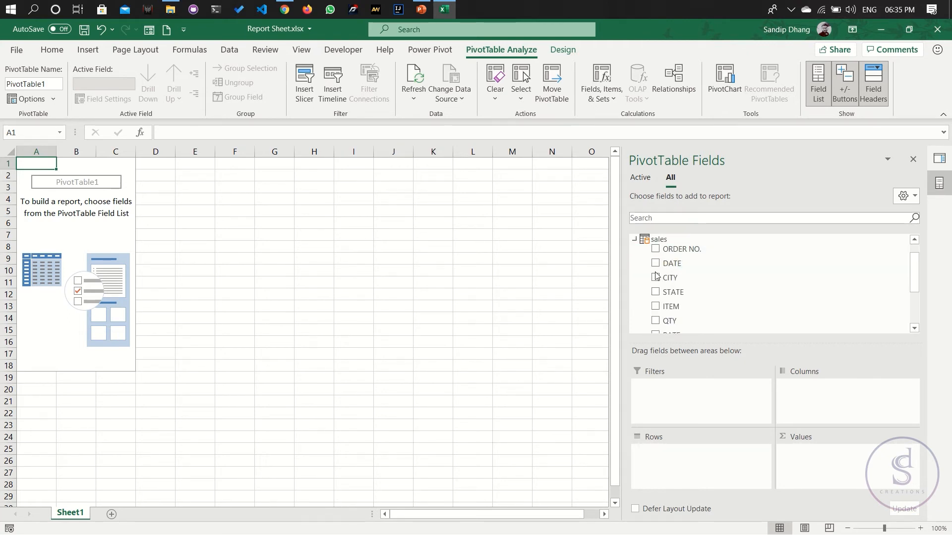
pyautogui.scroll(-2, 659, 275)
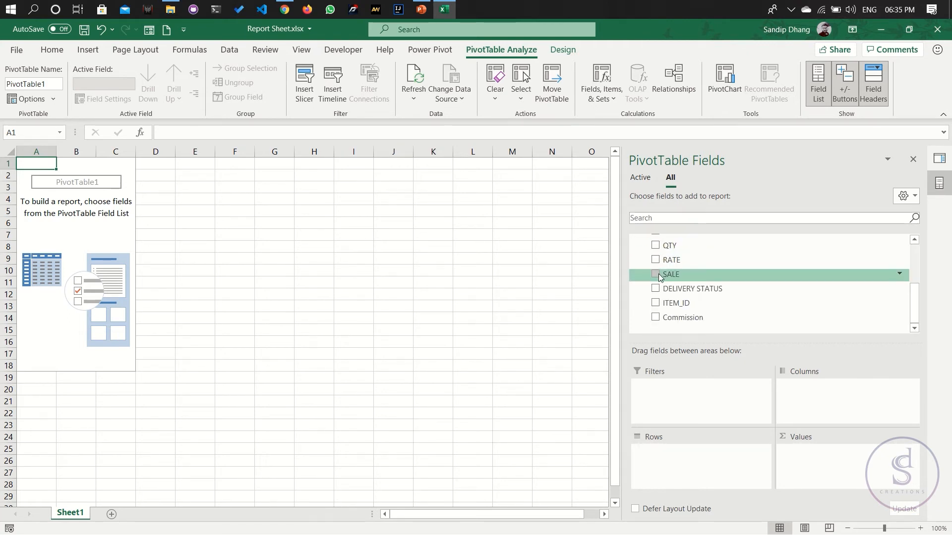
pyautogui.click(656, 303)
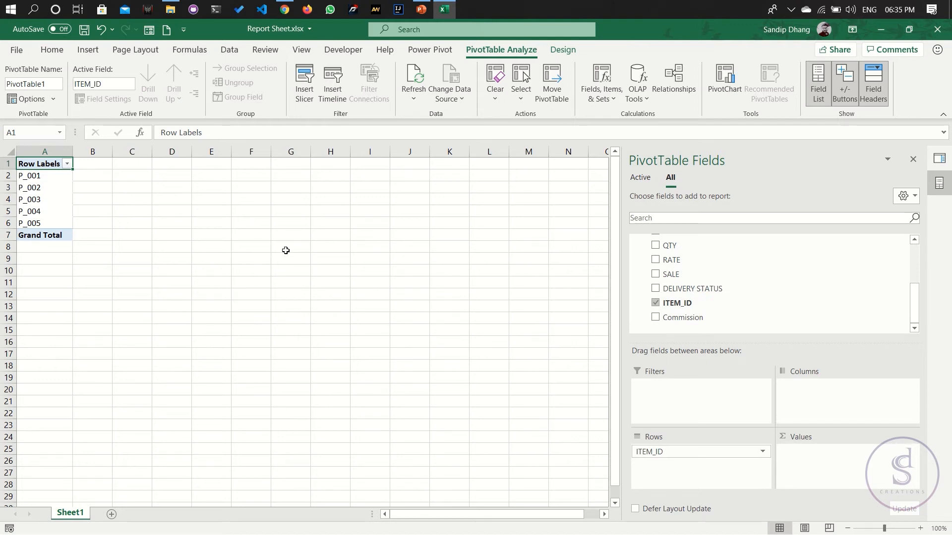
pyautogui.click(656, 318)
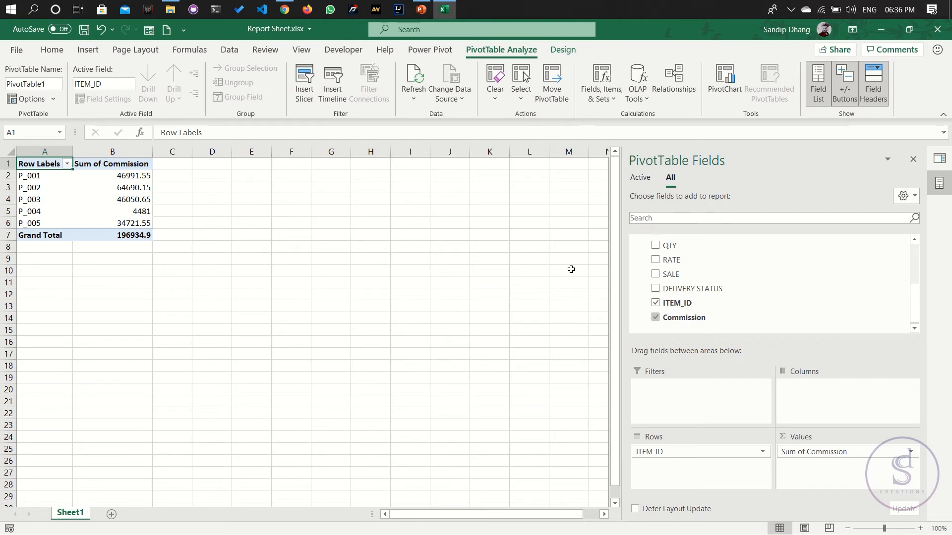
pyautogui.click(655, 274)
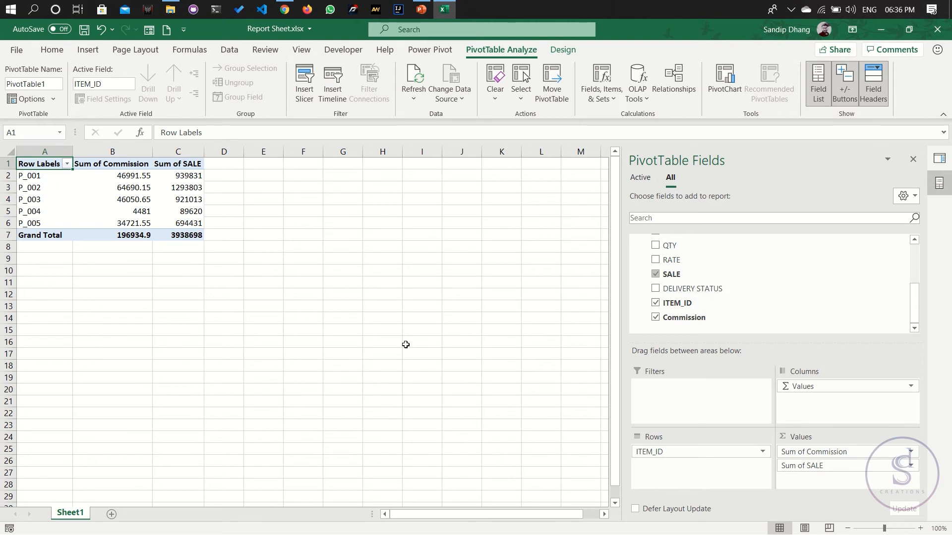
# Step: Examine the Commission and SALE sums for each item in the PivotTable
pyautogui.moveTo(99, 164); pyautogui.dragTo(119, 223)
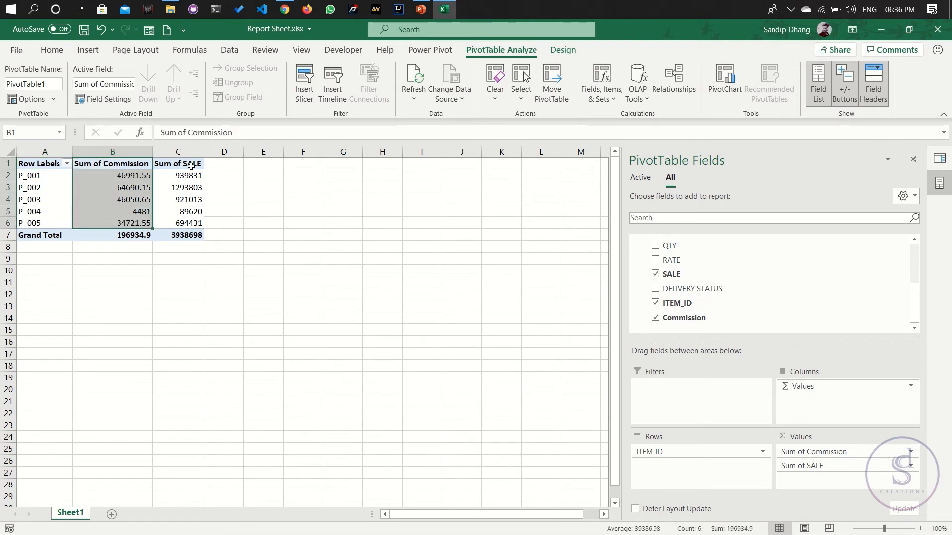
pyautogui.click(187, 164)
pyautogui.moveTo(138, 165); pyautogui.dragTo(173, 229)
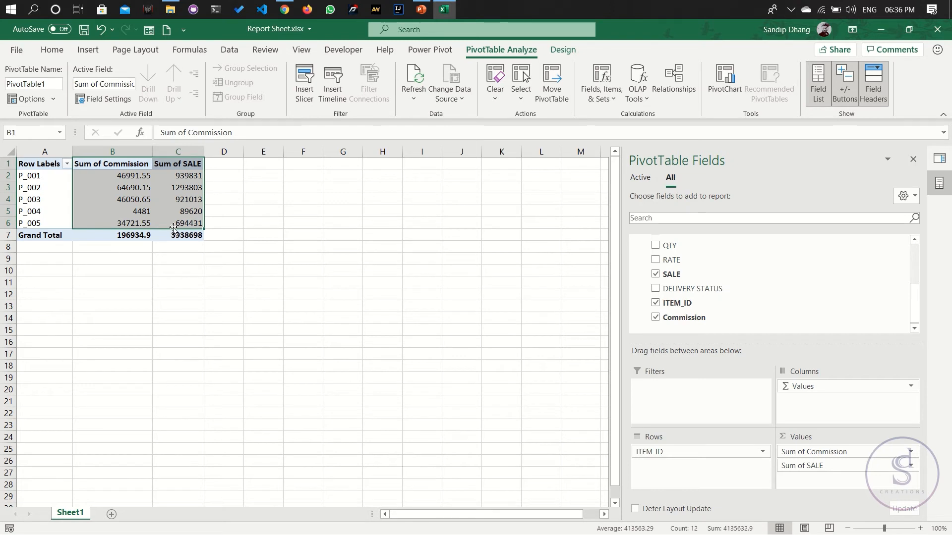
pyautogui.click(148, 188)
# Step: Save and close the report workbook and select PQPP_DS.xlsx in the Power Query and Power Pivot folder in File Explorer
pyautogui.hotkey('ctrl', 's')
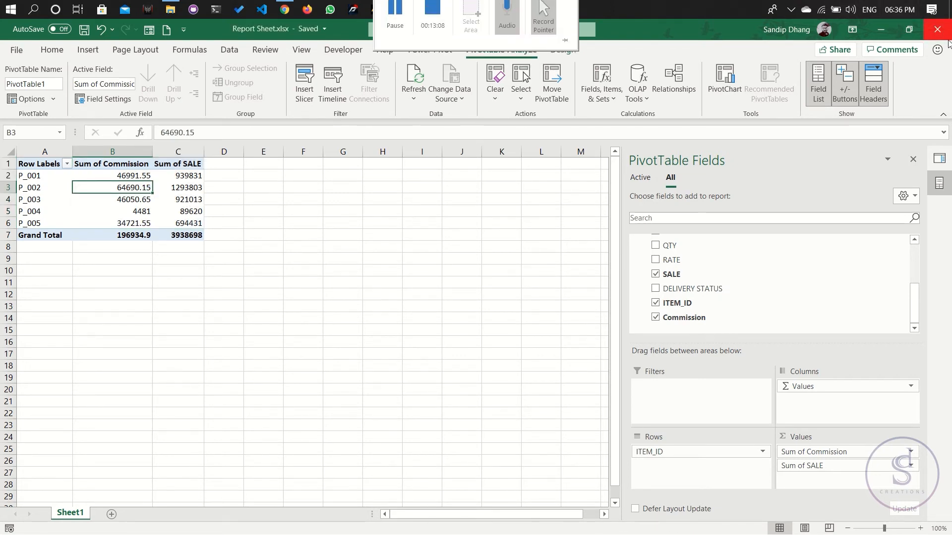
pyautogui.press('super+e')
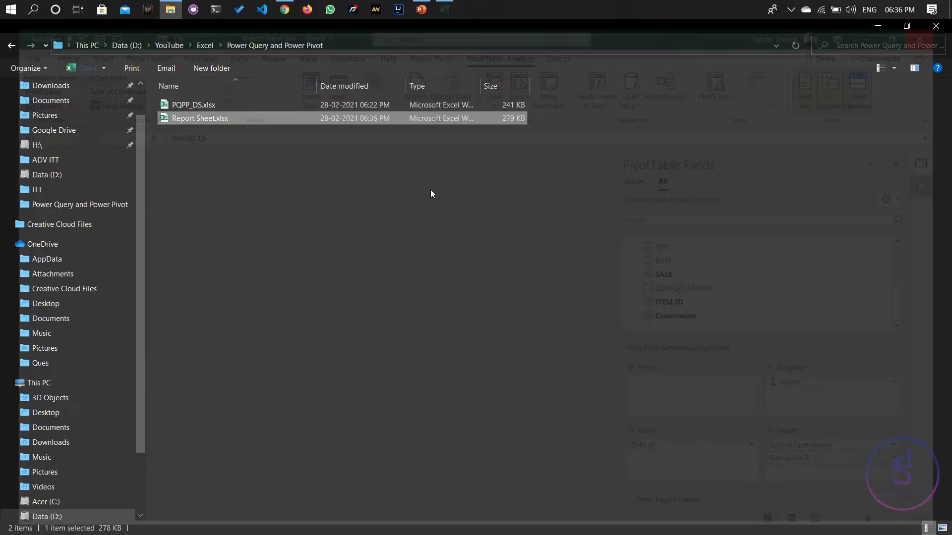
pyautogui.click(247, 105)
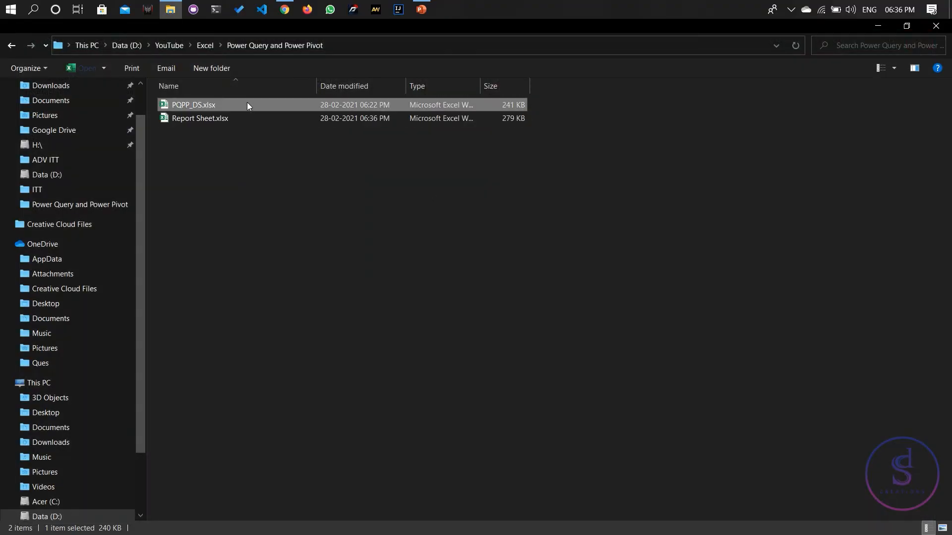
# Step: Open the PQPP_DS.xlsx workbook from the Power Query and Power Pivot folder
pyautogui.click(235, 117)
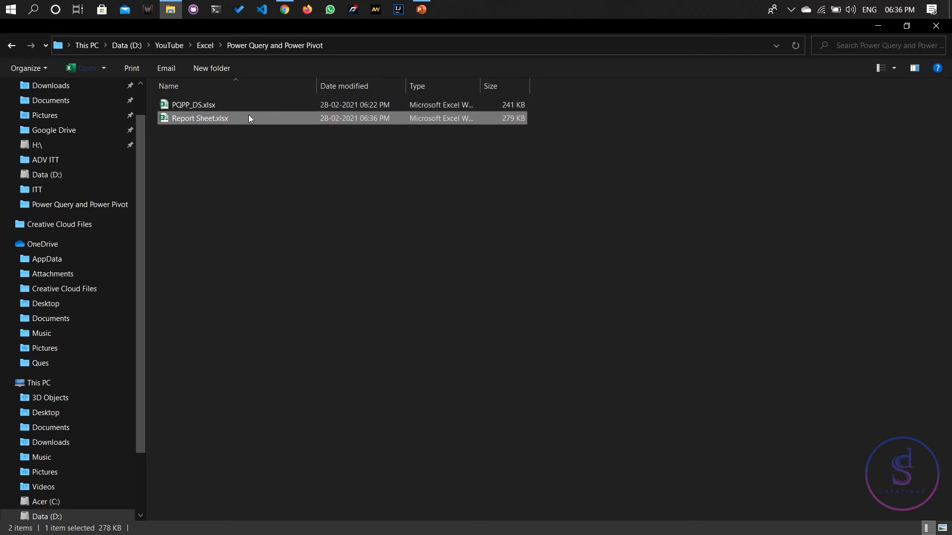
pyautogui.click(255, 105)
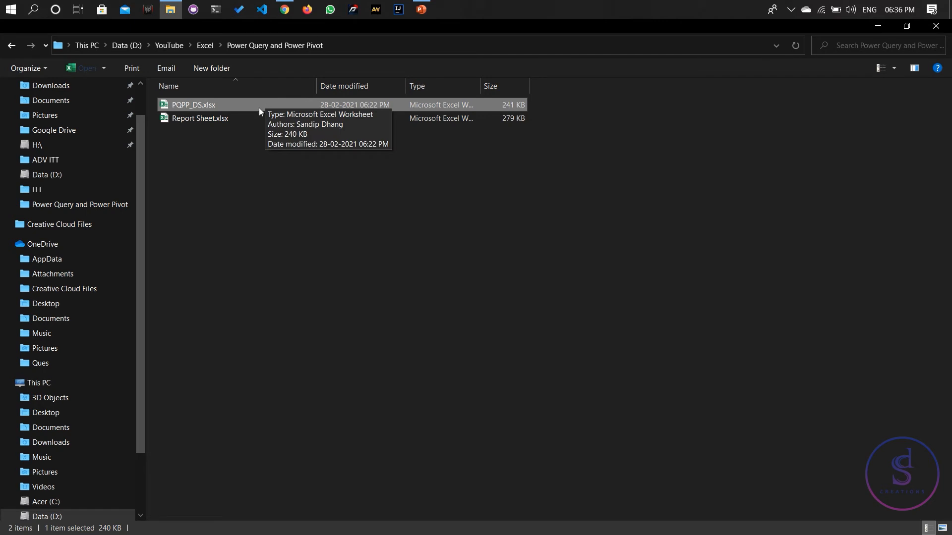
pyautogui.doubleClick(259, 106)
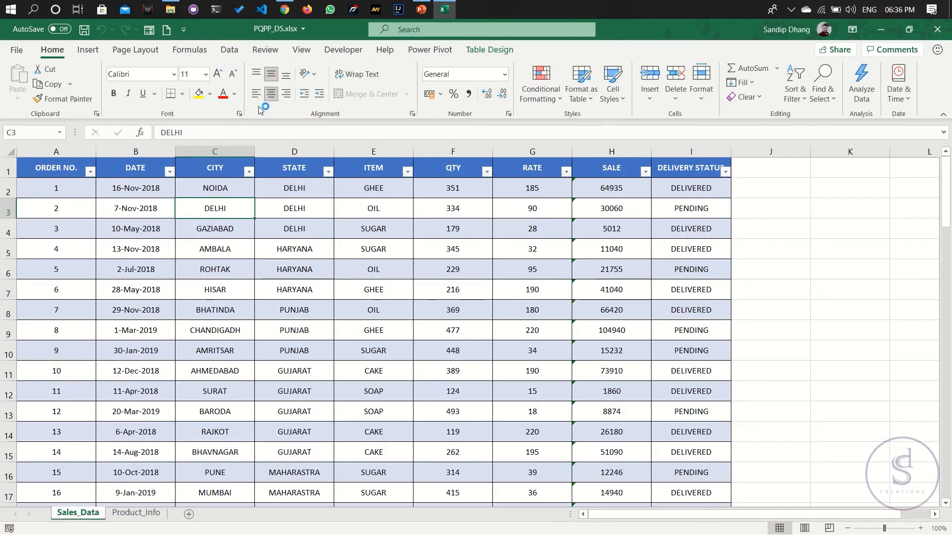
# Step: Extend the Sales_Data table by filling its last row, A81:I81, down through row 83
pyautogui.scroll(-10, 265, 241)
pyautogui.scroll(-15, 265, 242)
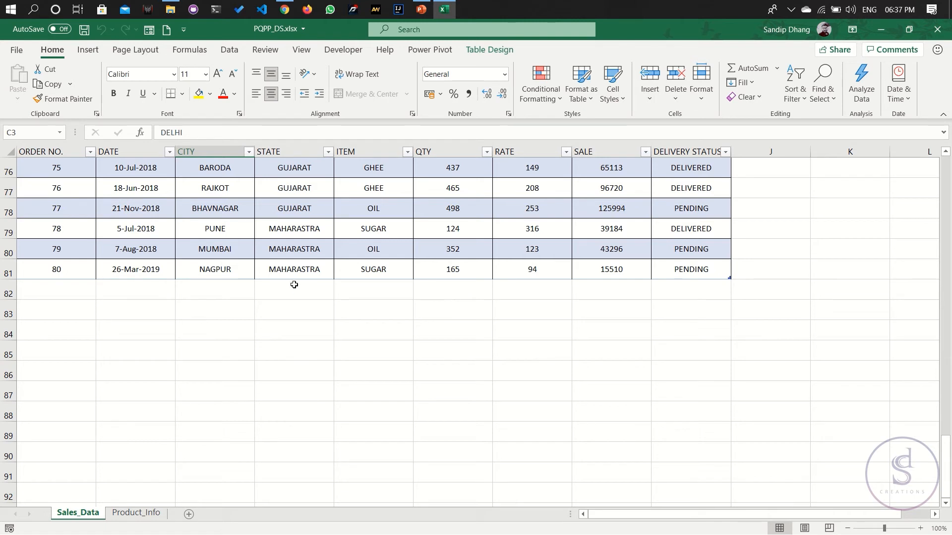
pyautogui.click(367, 271)
pyautogui.moveTo(378, 230); pyautogui.dragTo(376, 271)
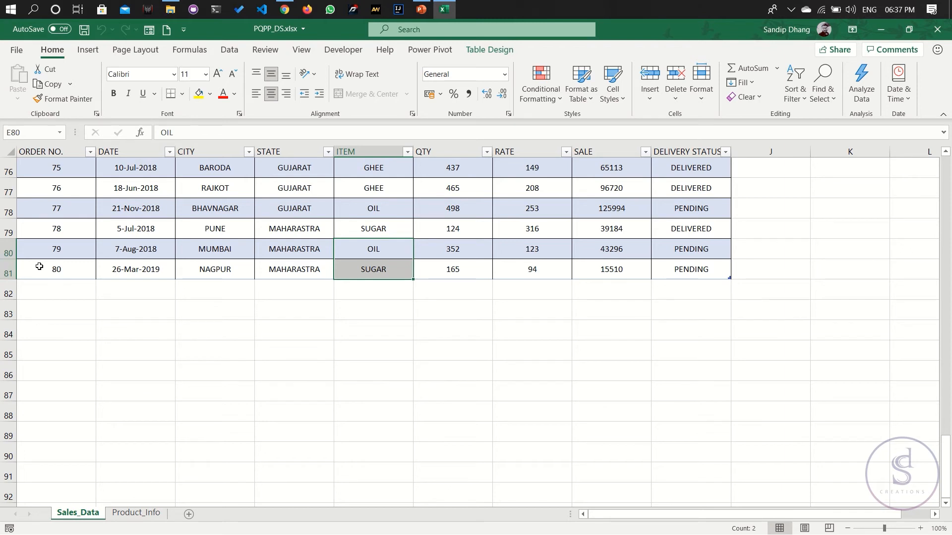
pyautogui.moveTo(60, 263); pyautogui.dragTo(725, 318)
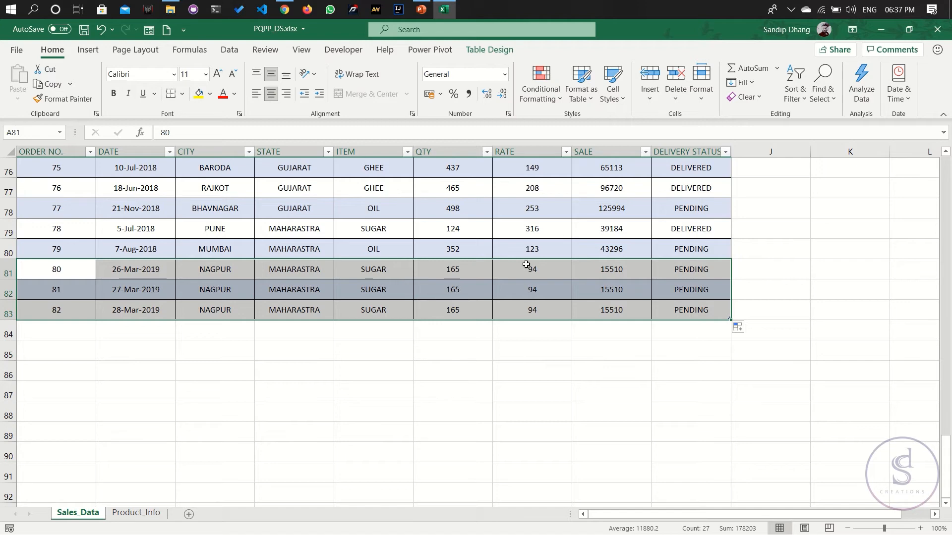
# Step: Set the ITEM of the two added Sales_Data rows to NEW ITEM in E82 and NEW ITEM 2 in E83, and save the workbook
pyautogui.click(386, 291)
pyautogui.press('capslock')
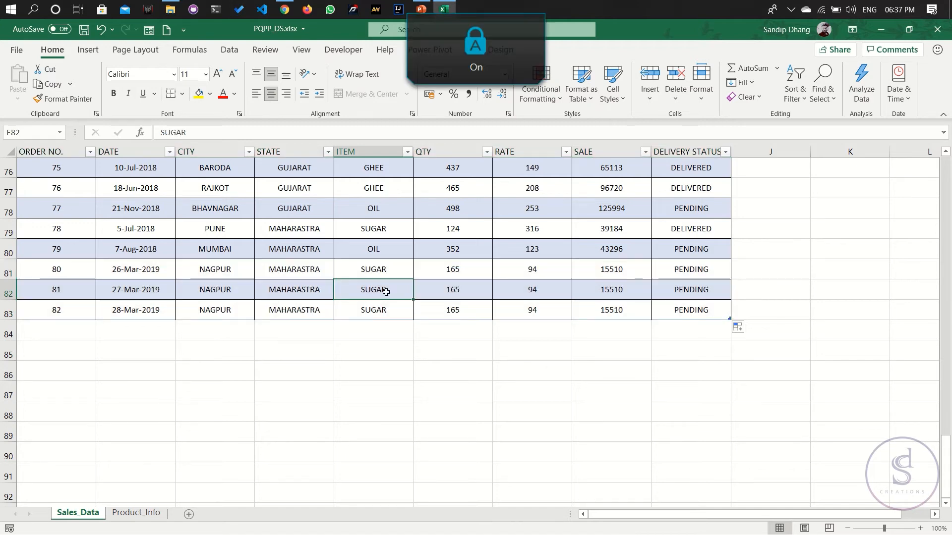
pyautogui.write('NEW')
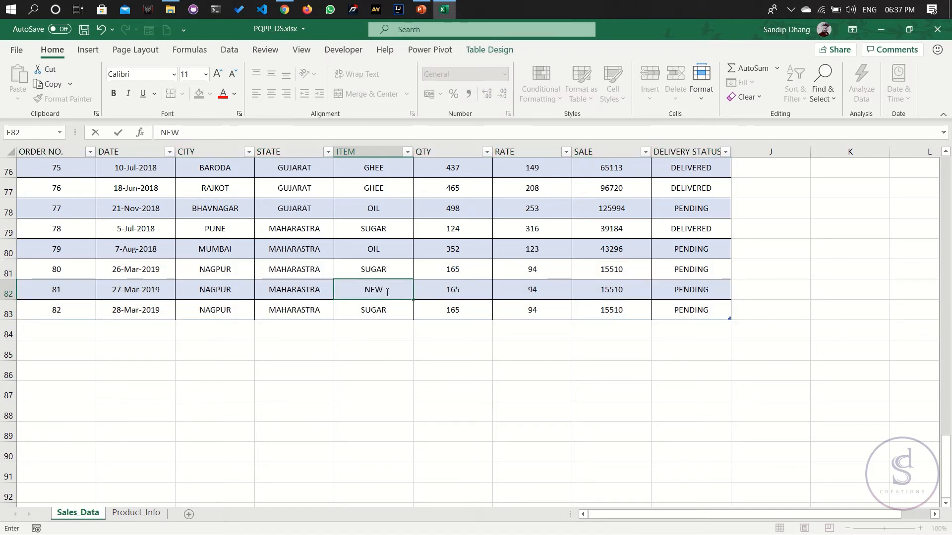
pyautogui.write(' ITEM')
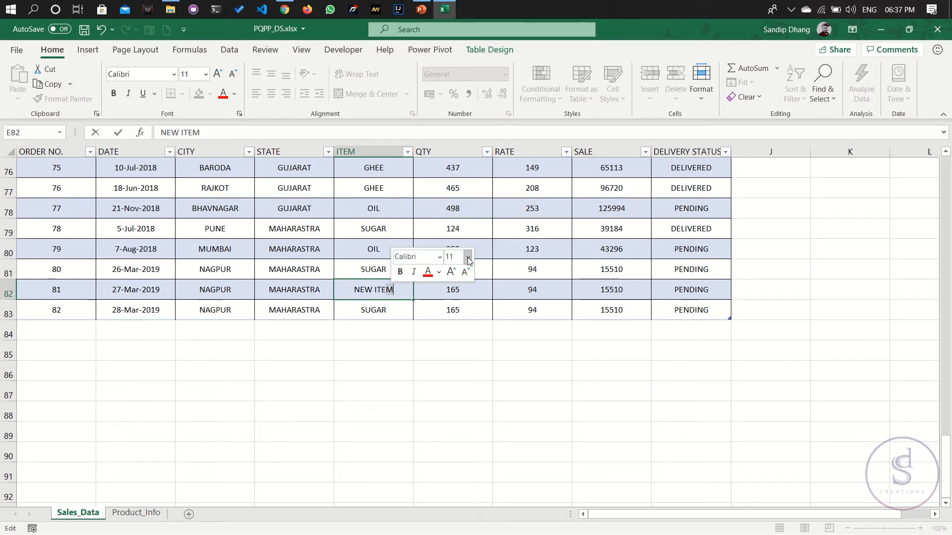
pyautogui.click(405, 306)
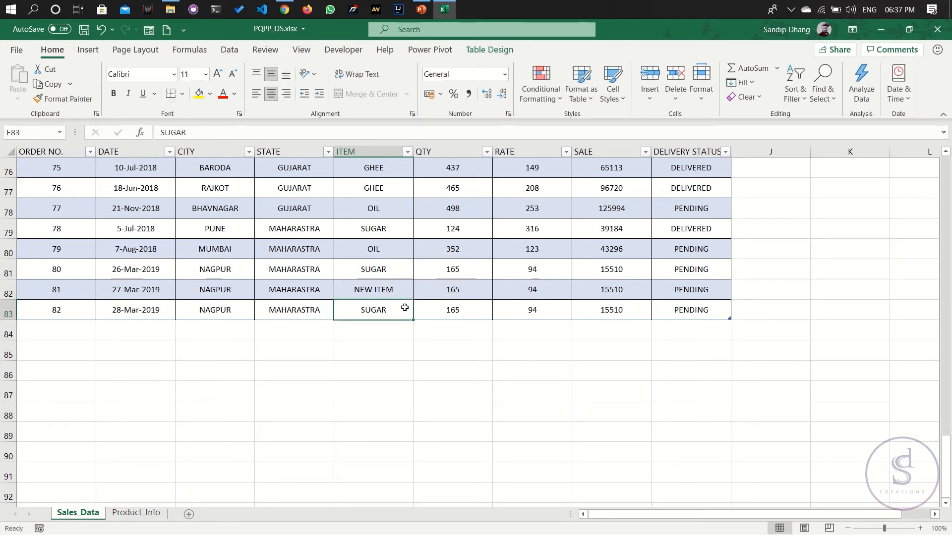
pyautogui.write('NEW ITEM 2')
pyautogui.press('Return')
pyautogui.hotkey('ctrl', 's')
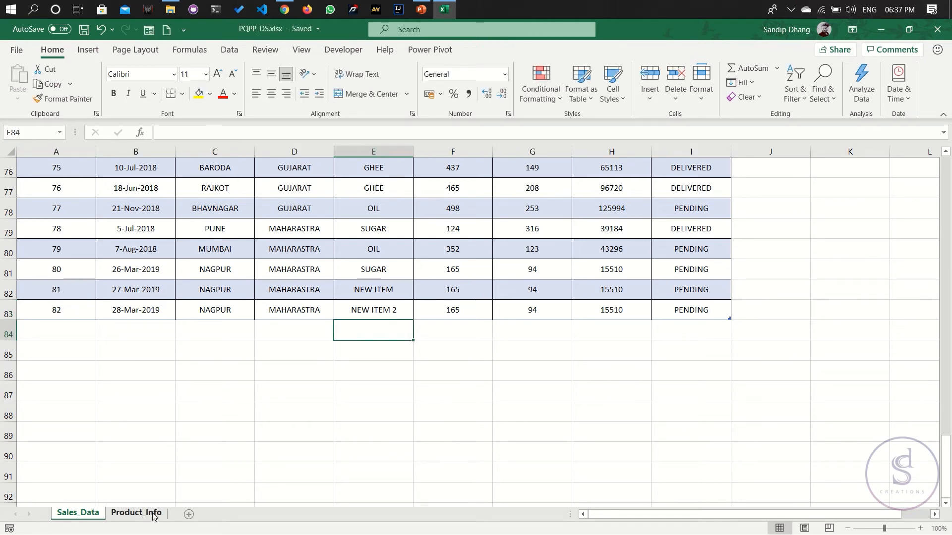
# Step: Add New Item and New Item 2 below Sugar in the ITEM column of the Product_Info table
pyautogui.click(159, 515)
pyautogui.click(213, 353)
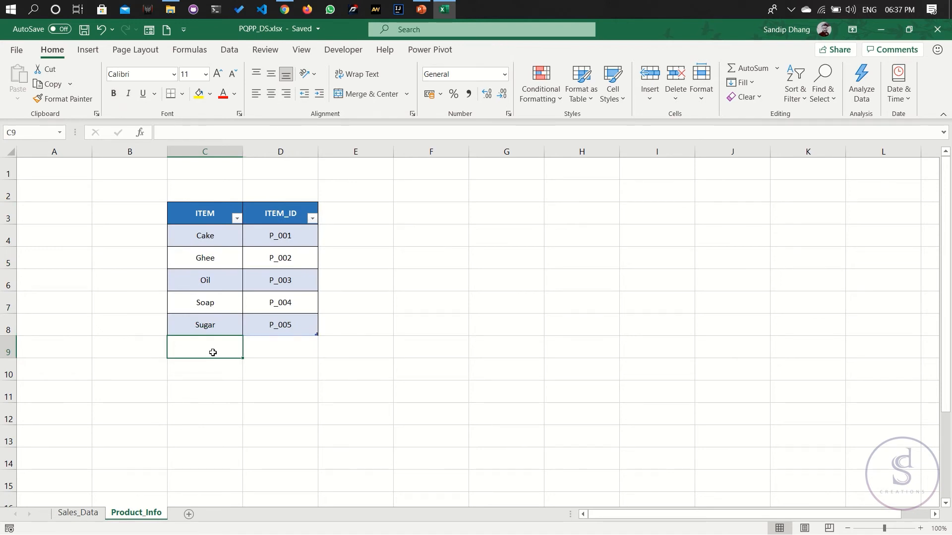
pyautogui.write('New ')
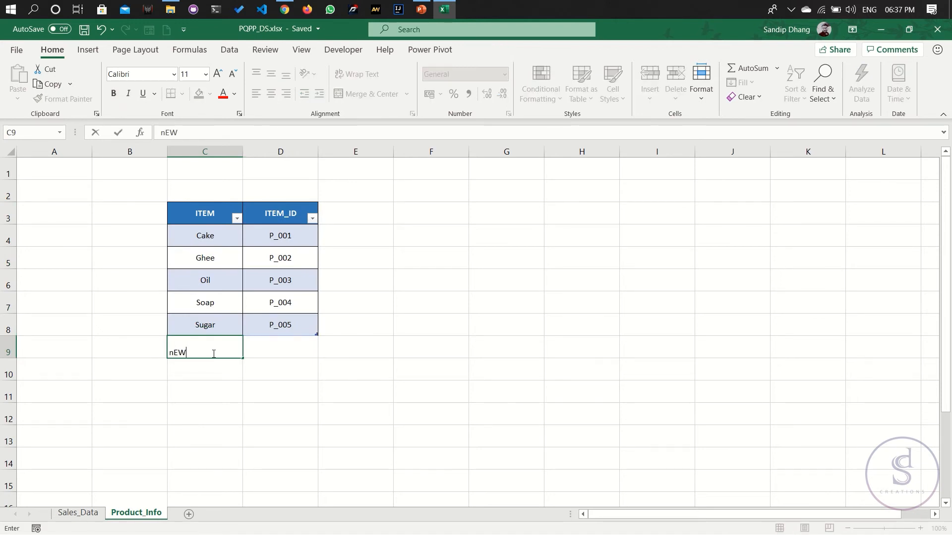
pyautogui.write('Item')
pyautogui.press('Return')
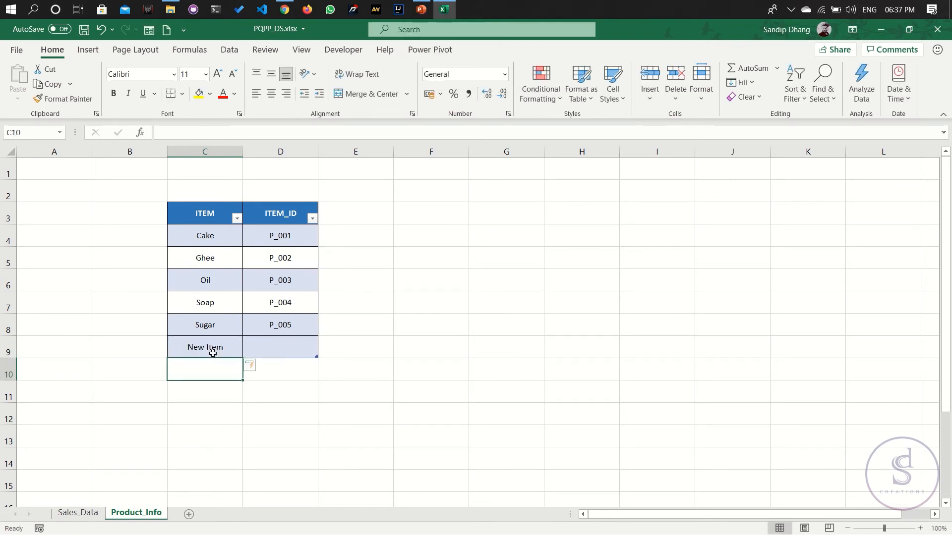
pyautogui.write('N')
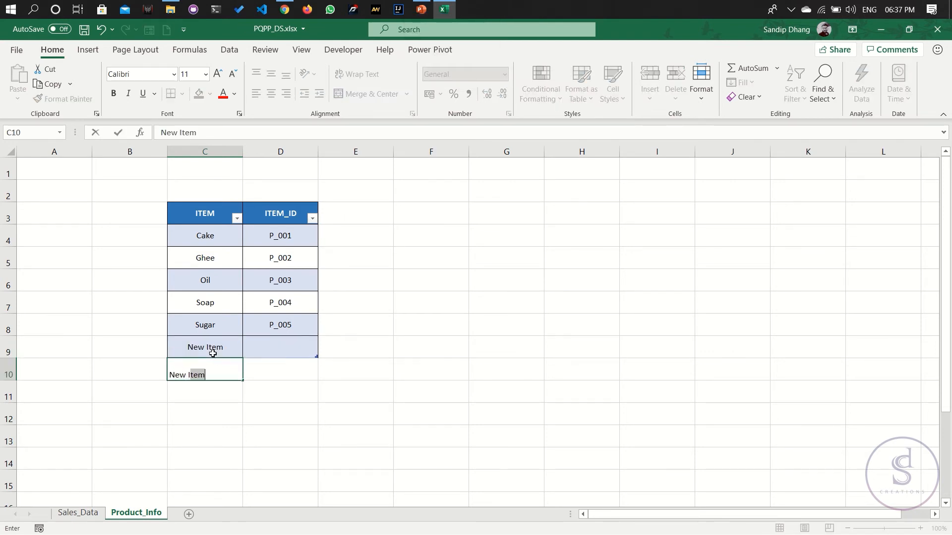
pyautogui.write('ew Item 2')
pyautogui.press('Return')
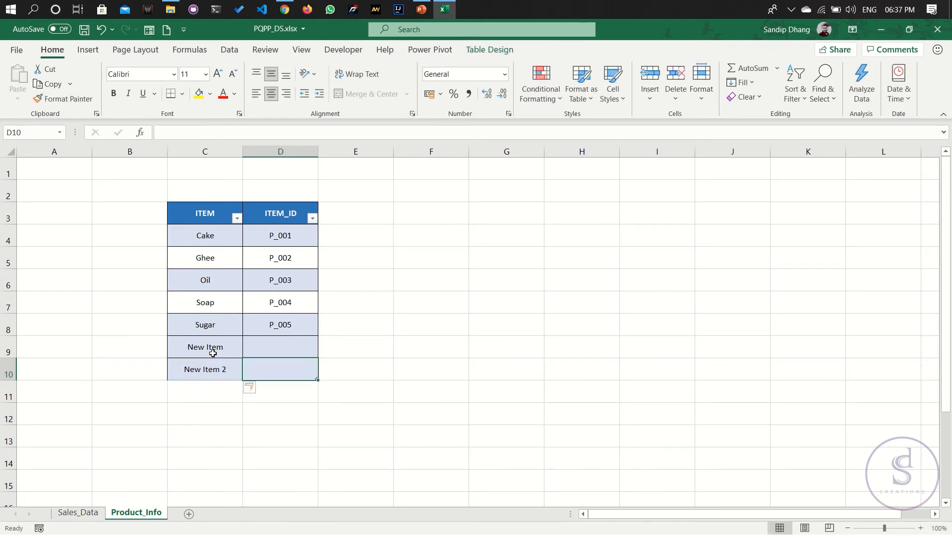
# Step: Enter the ITEM_ID values P_006 for New Item and P_007 for New Item 2 in the Product_Info table
pyautogui.click(272, 346)
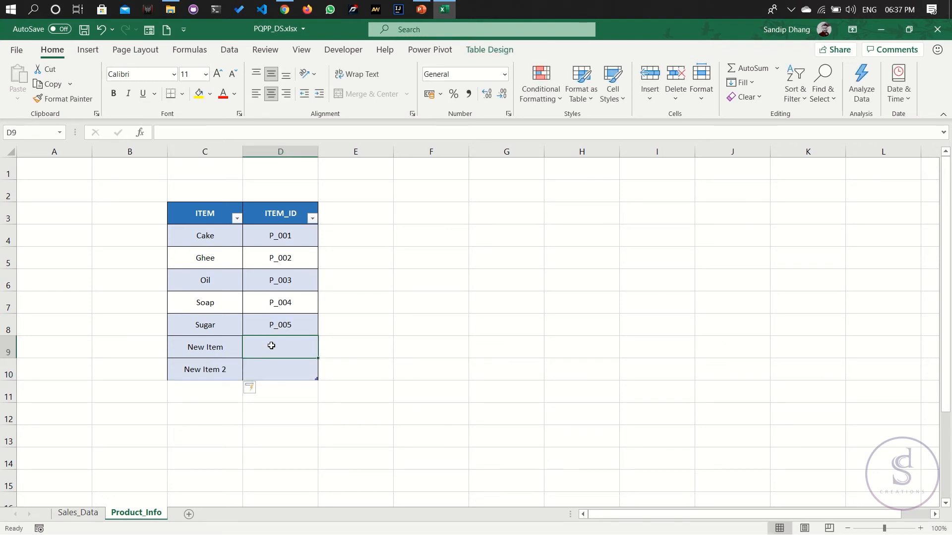
pyautogui.write('P_006')
pyautogui.press('Return')
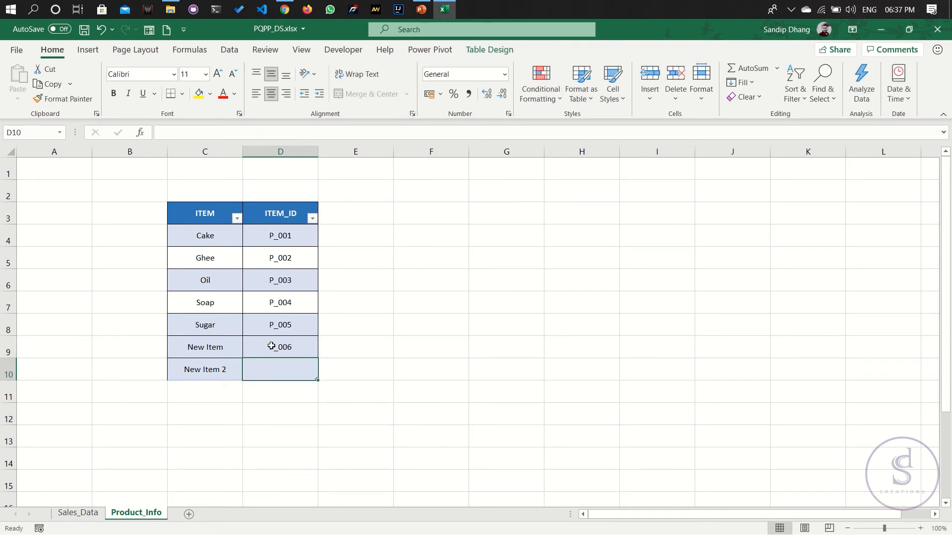
pyautogui.write('P006')
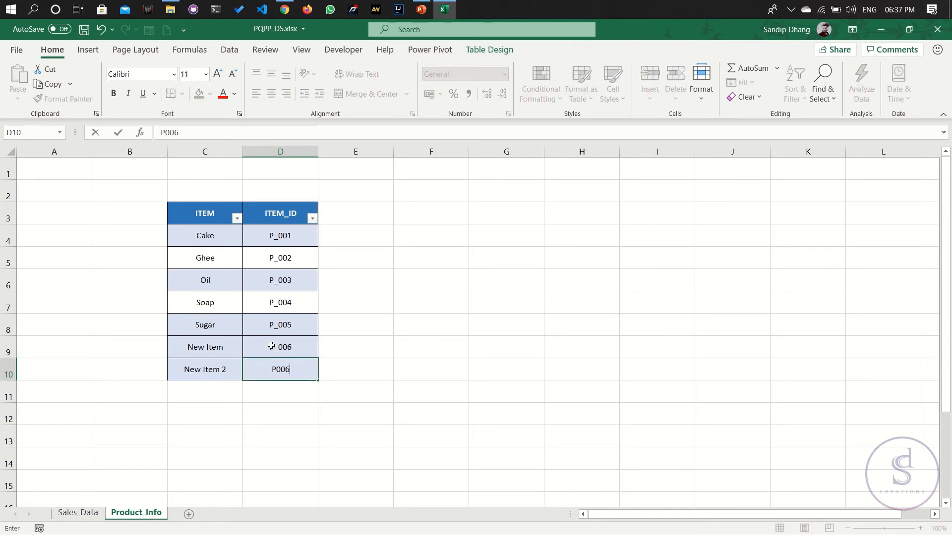
pyautogui.press('BackSpace')
pyautogui.press('BackSpace')
pyautogui.press('BackSpace')
pyautogui.write('_007')
pyautogui.press('Return')
# Step: Check the new item names against the Sales_Data rows, then save and close PQPP_DS.xlsx
pyautogui.moveTo(219, 338); pyautogui.dragTo(193, 368)
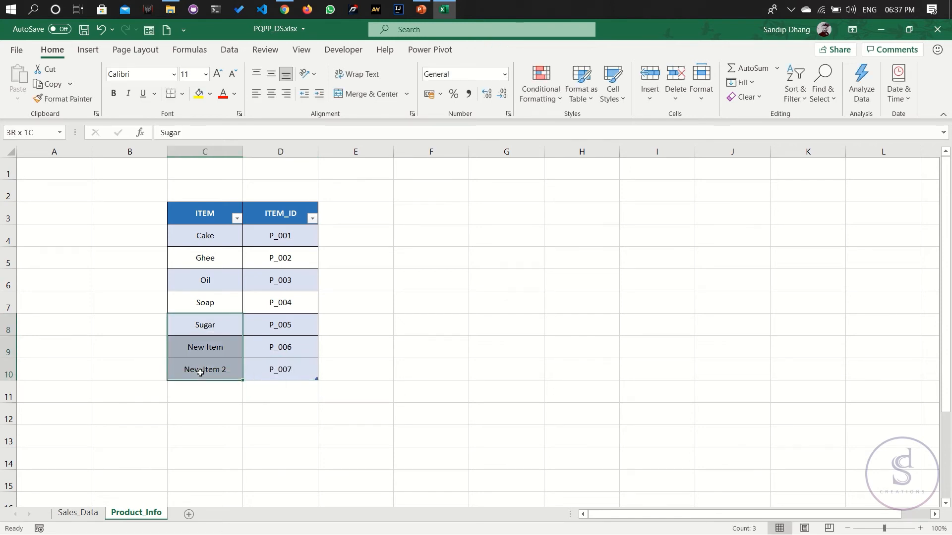
pyautogui.click(78, 513)
pyautogui.moveTo(381, 269); pyautogui.dragTo(383, 316)
pyautogui.click(423, 181)
pyautogui.hotkey('ctrl', 's')
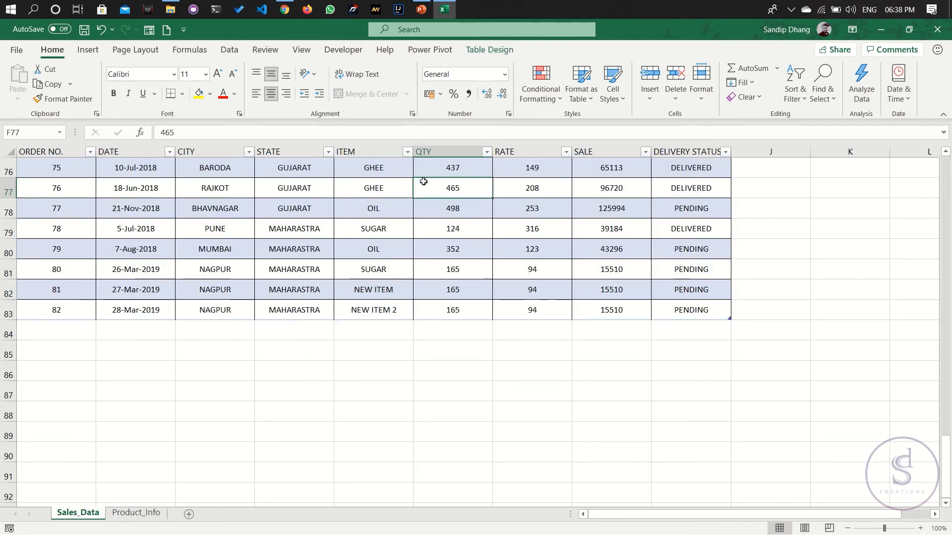
pyautogui.click(937, 29)
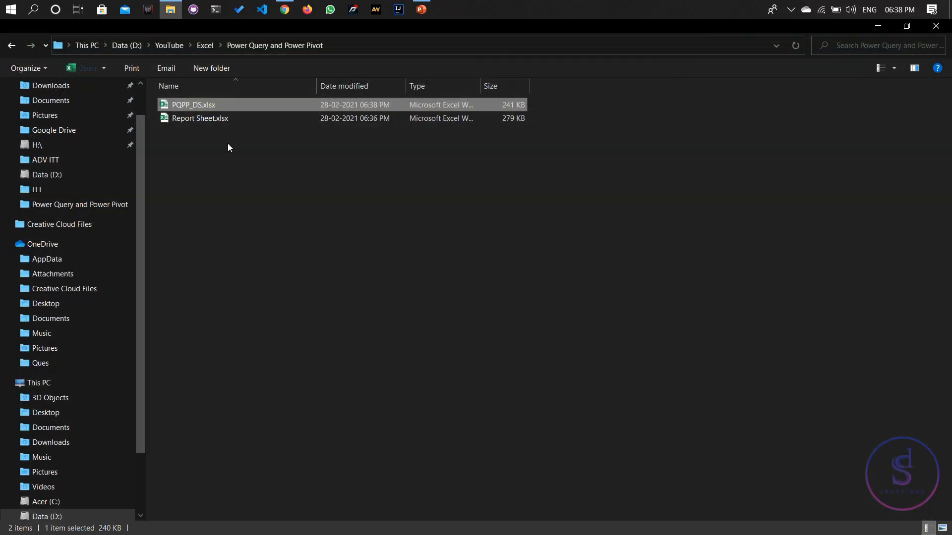
# Step: Open Report Sheet.xlsx and refresh the PivotTable on Sheet1
pyautogui.doubleClick(234, 119)
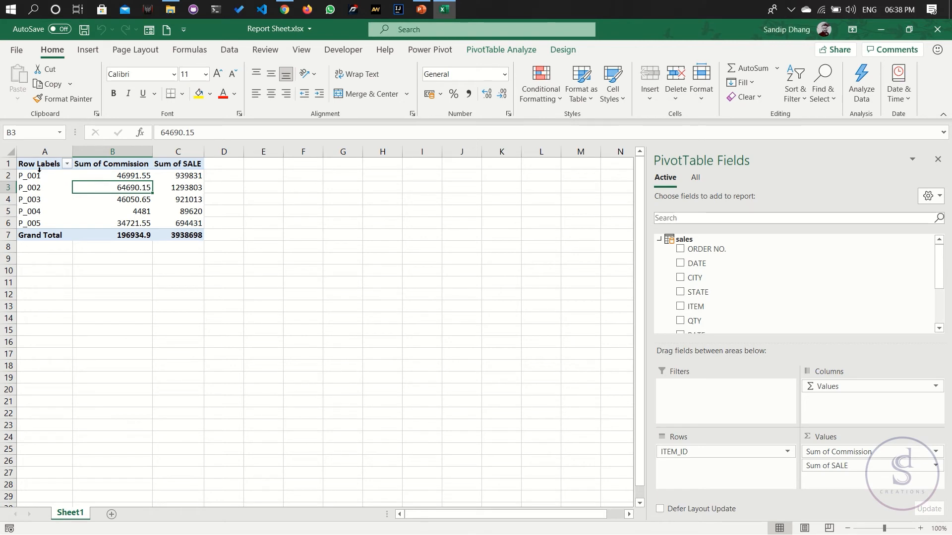
pyautogui.moveTo(37, 176); pyautogui.dragTo(27, 224)
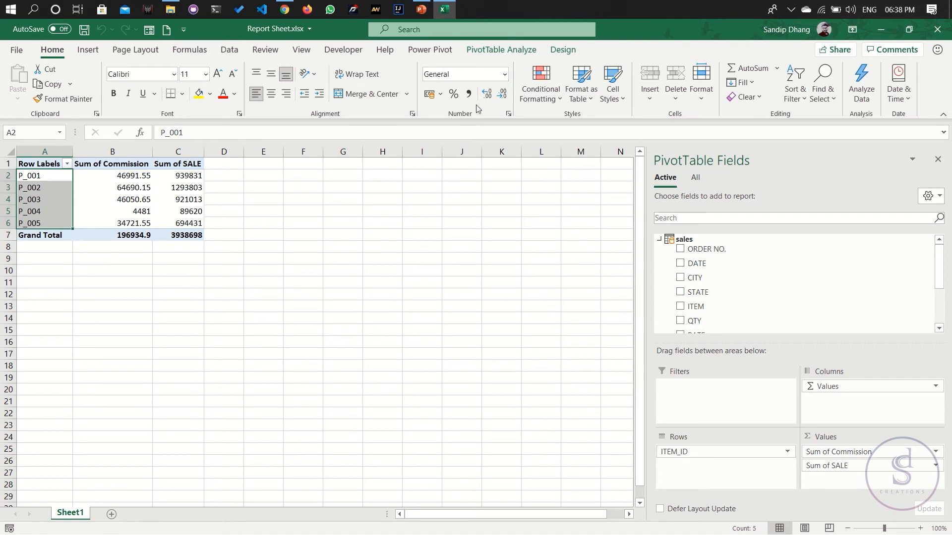
pyautogui.click(500, 50)
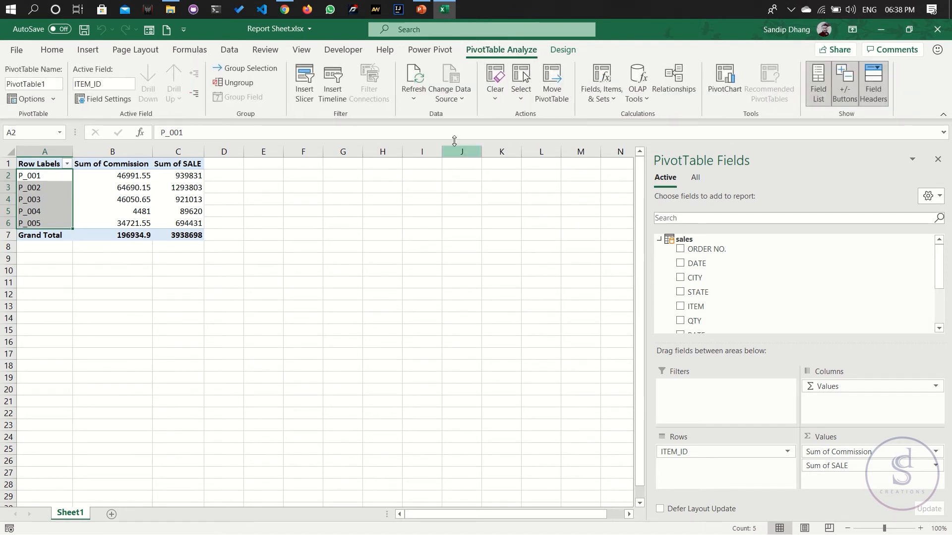
pyautogui.click(419, 79)
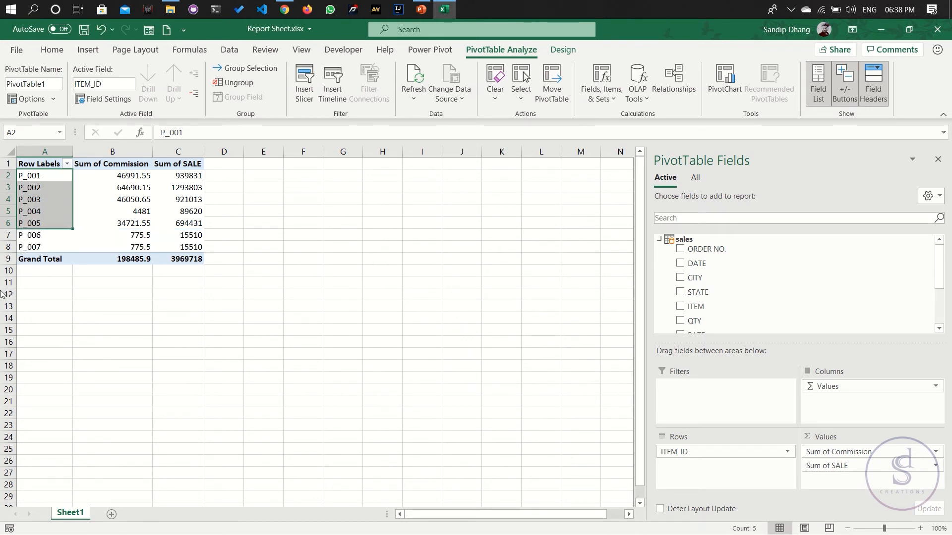
# Step: Examine the Commission and SALE sums of items P_006 and P_007 in the refreshed PivotTable
pyautogui.moveTo(23, 234); pyautogui.dragTo(16, 243)
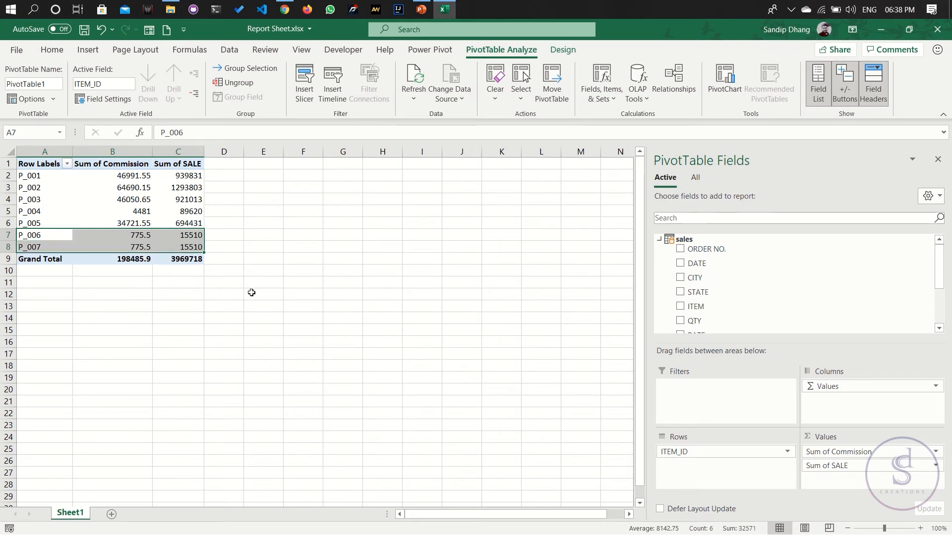
pyautogui.moveTo(138, 235); pyautogui.dragTo(139, 248)
pyautogui.moveTo(139, 250)
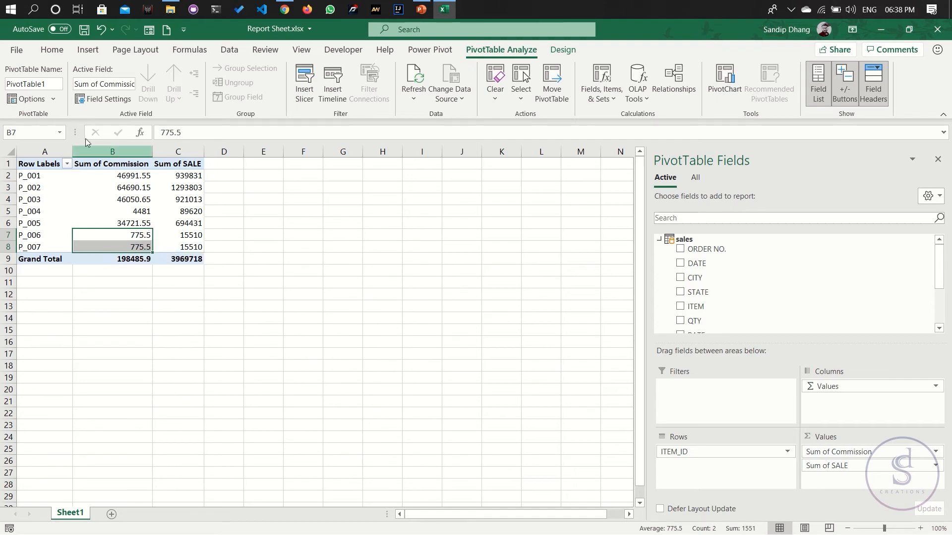
# Step: Reopen PQPP_DS.xlsx to review the two added Sales_Data rows in A82:I83, and close it again
pyautogui.click(15, 48)
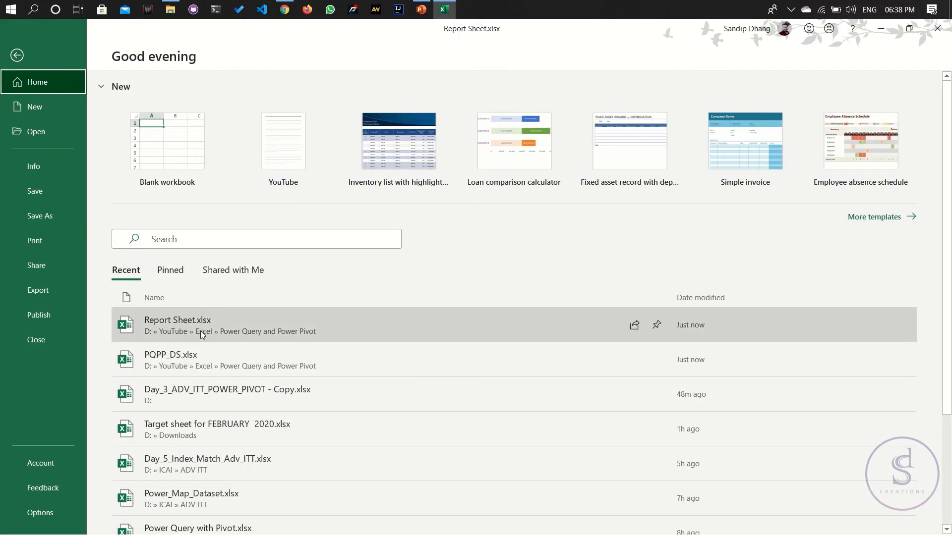
pyautogui.click(212, 356)
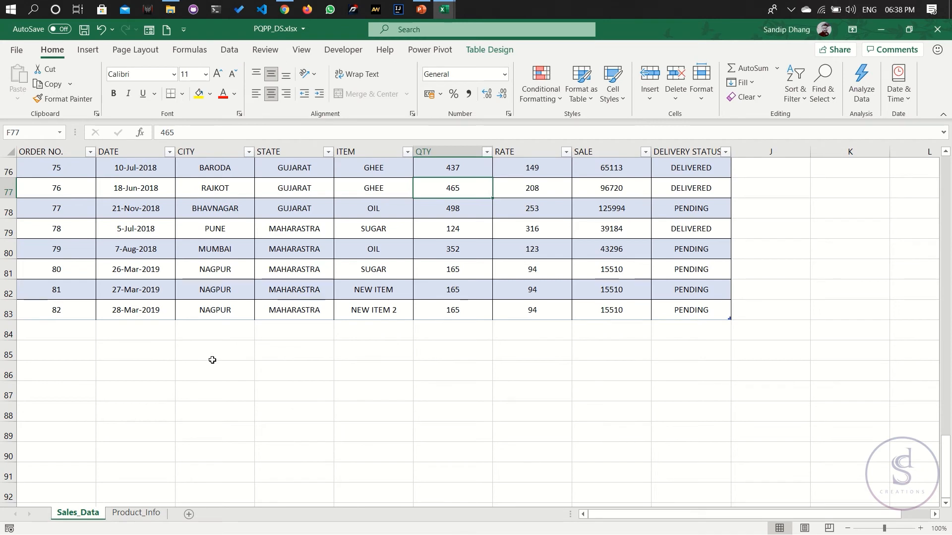
pyautogui.moveTo(78, 296); pyautogui.dragTo(687, 303)
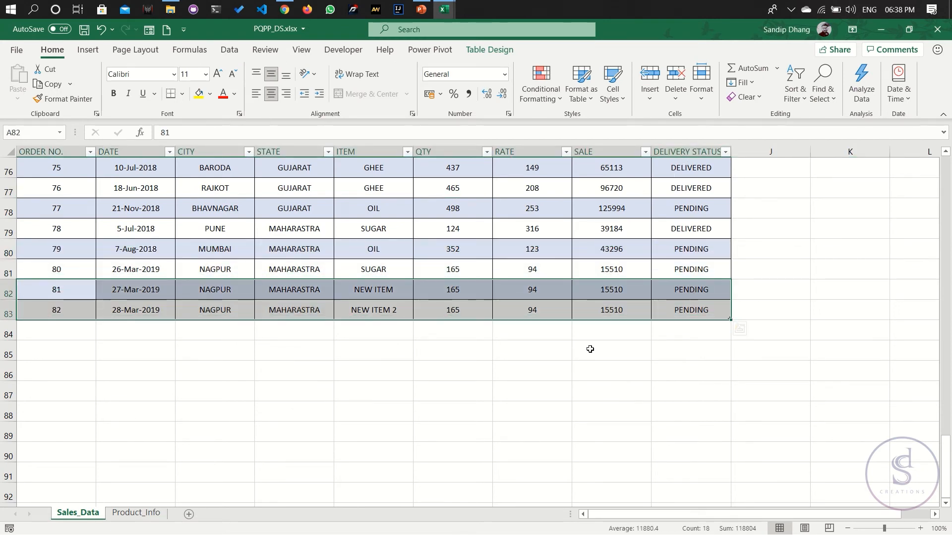
pyautogui.click(932, 30)
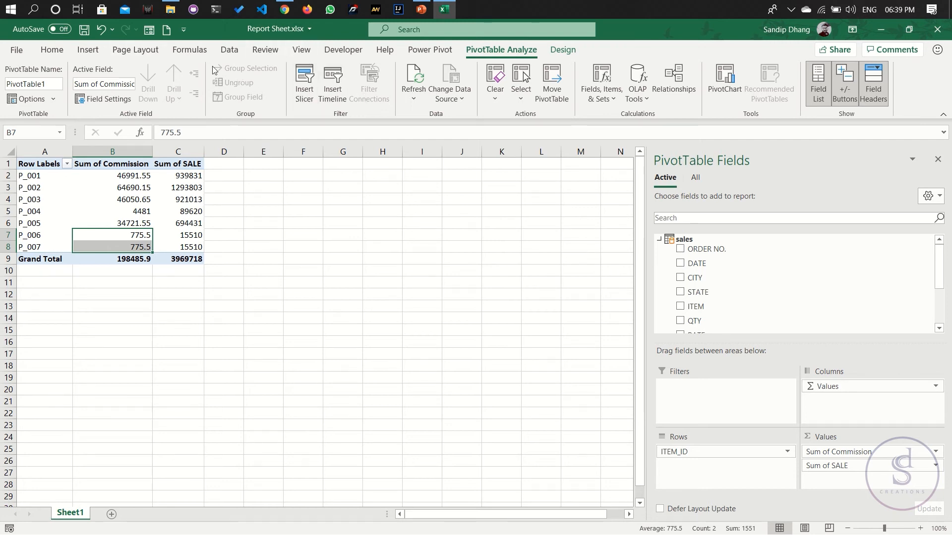
# Step: Show the report workbook's queries and connections and open the sales query for editing in the Power Query Editor
pyautogui.click(229, 49)
pyautogui.click(159, 70)
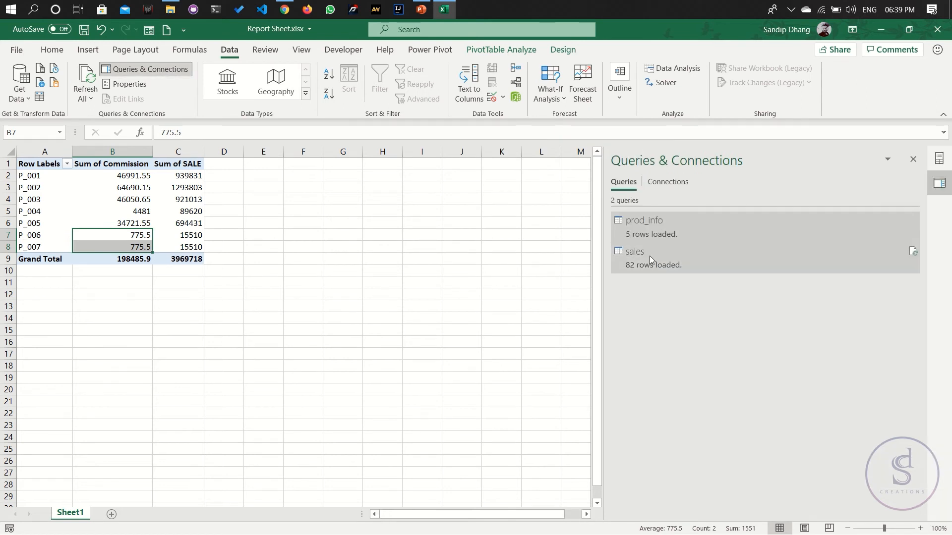
pyautogui.moveTo(627, 270)
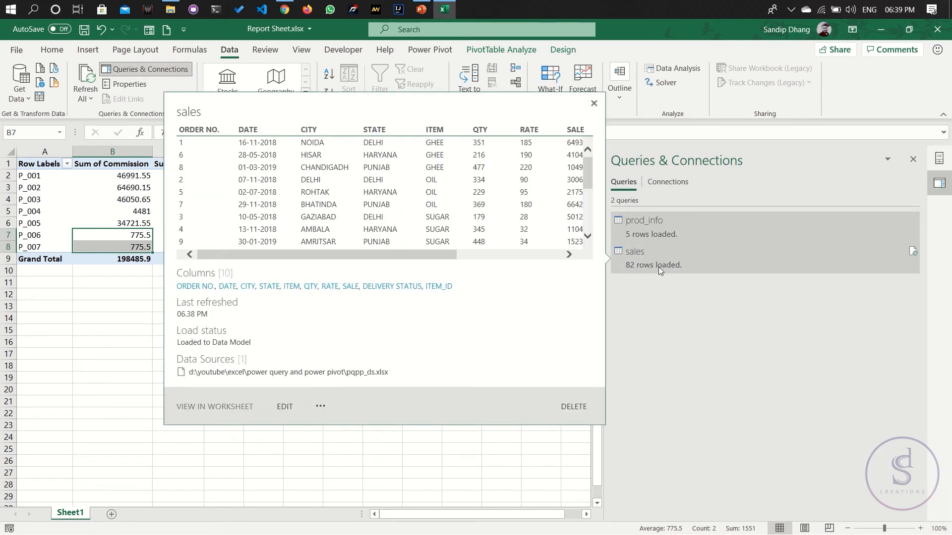
pyautogui.click(288, 408)
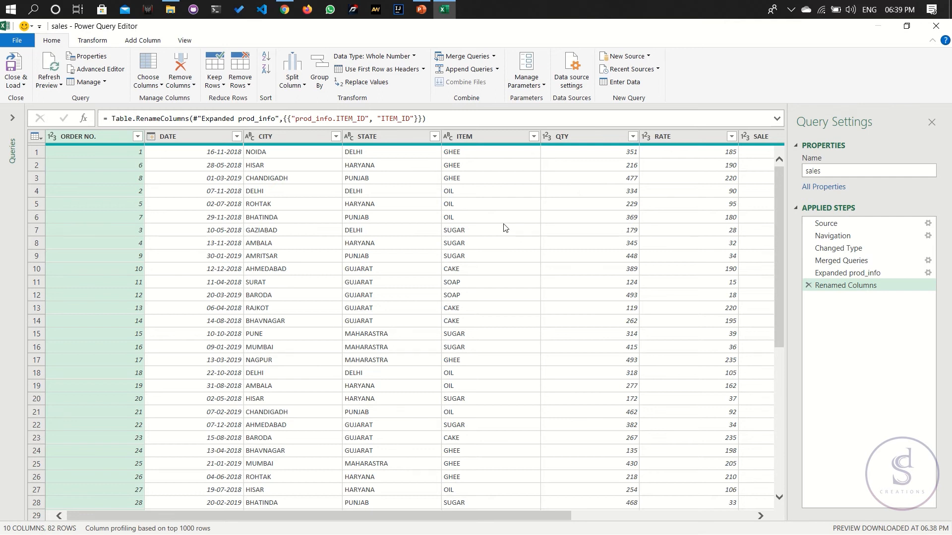
# Step: Close the Power Query Editor and examine the Commission of orders 81 and 82 in the Power Pivot data model's sales table
pyautogui.click(935, 26)
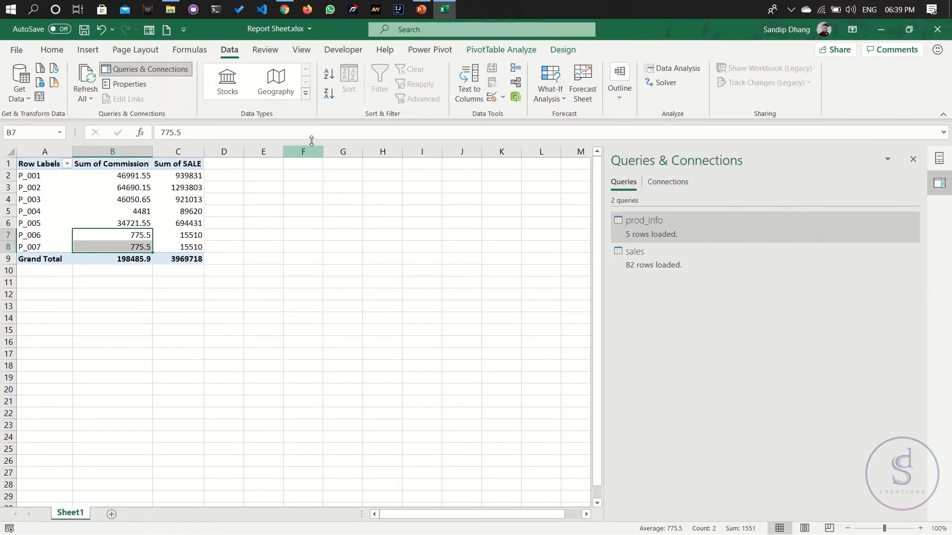
pyautogui.click(516, 97)
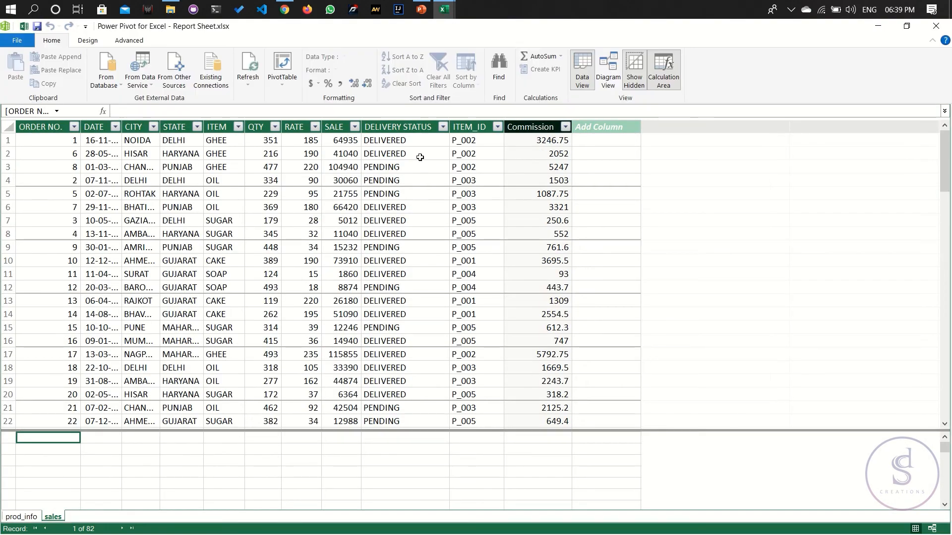
pyautogui.scroll(-3, 400, 193)
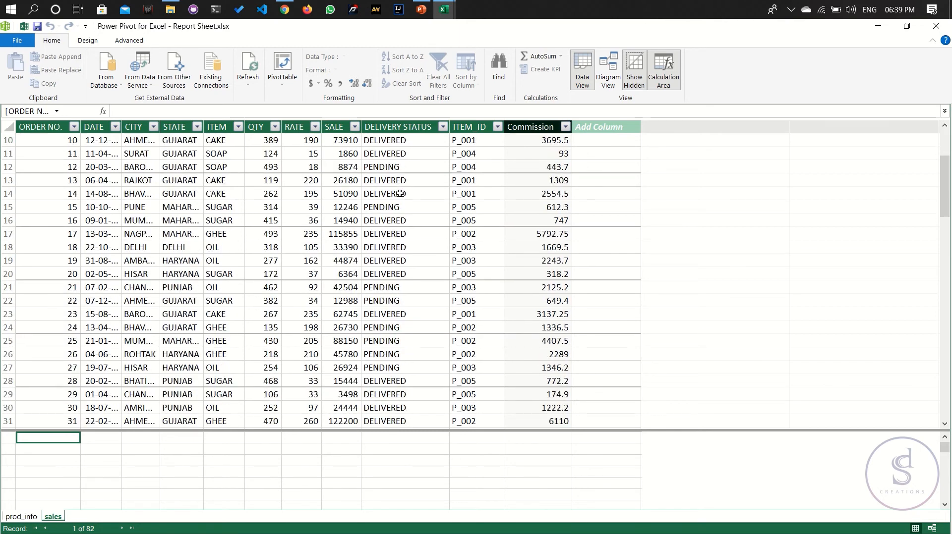
pyautogui.scroll(-4, 400, 193)
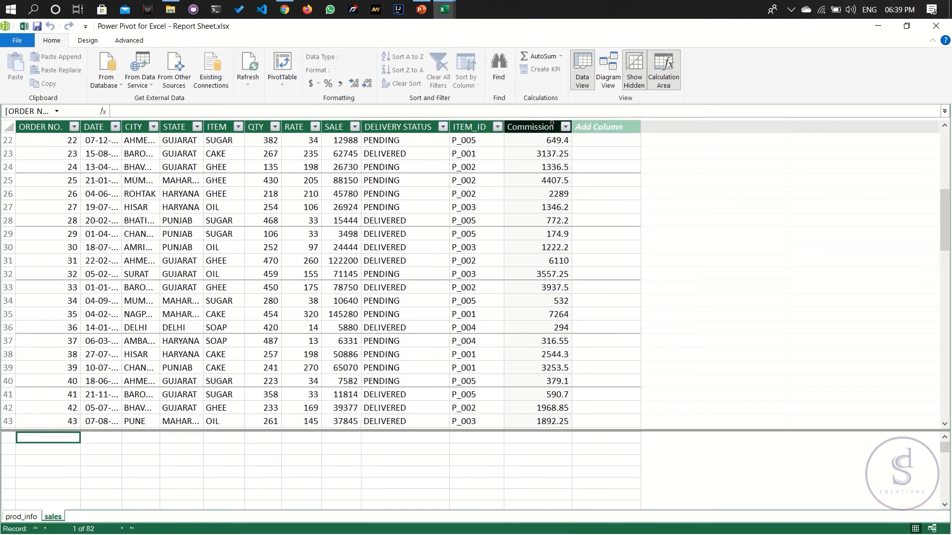
pyautogui.scroll(-12, 504, 177)
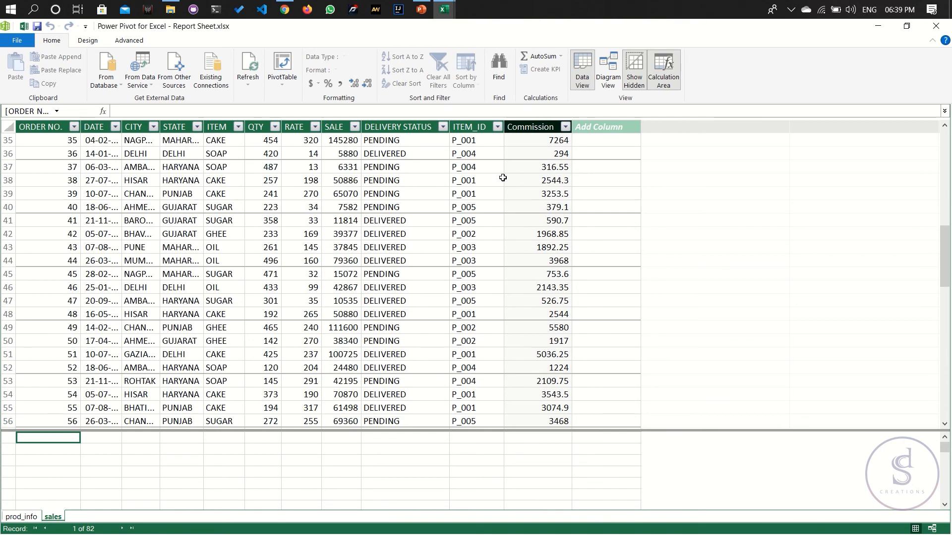
pyautogui.scroll(-4, 230, 276)
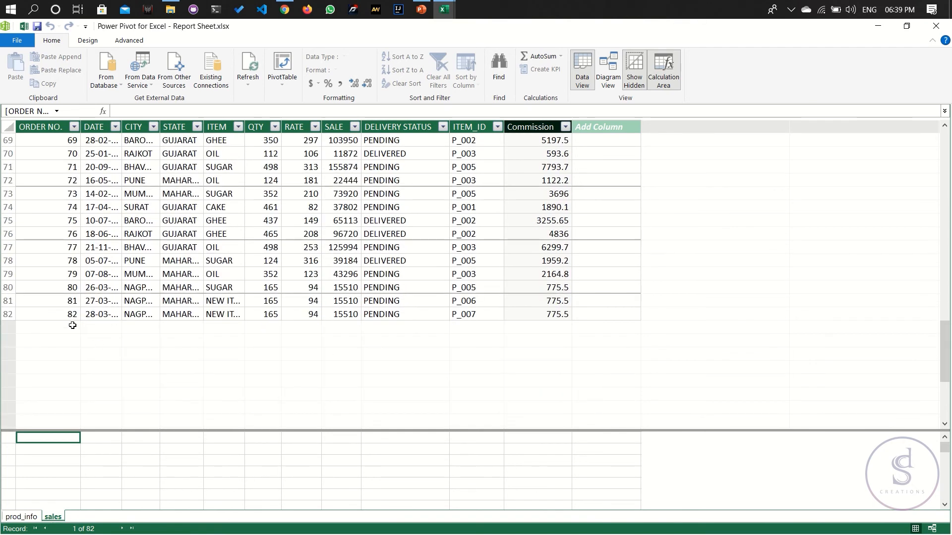
pyautogui.moveTo(70, 302); pyautogui.dragTo(526, 313)
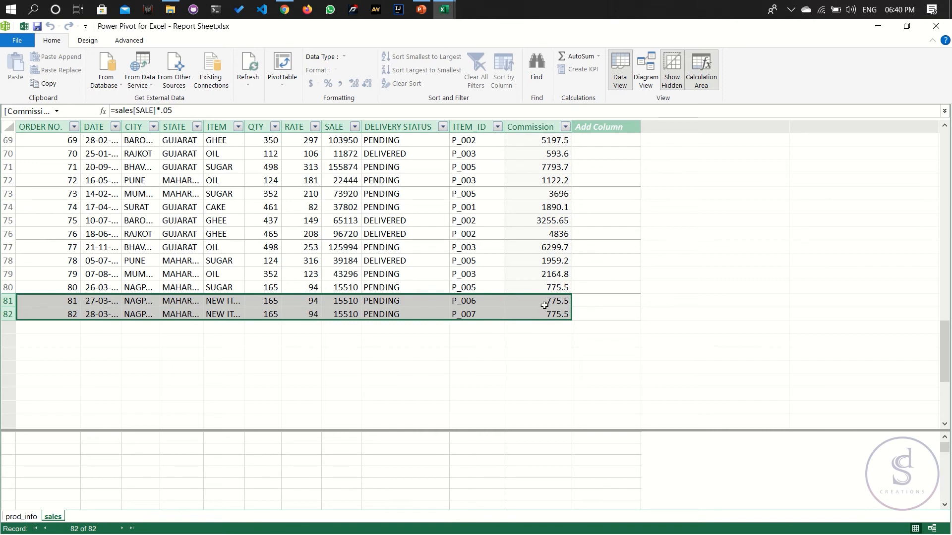
pyautogui.click(548, 302)
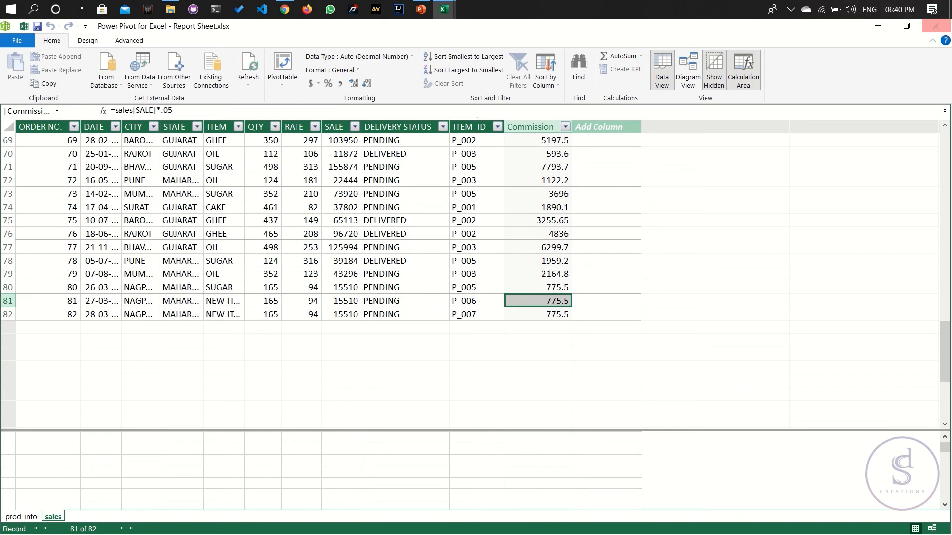
pyautogui.click(941, 28)
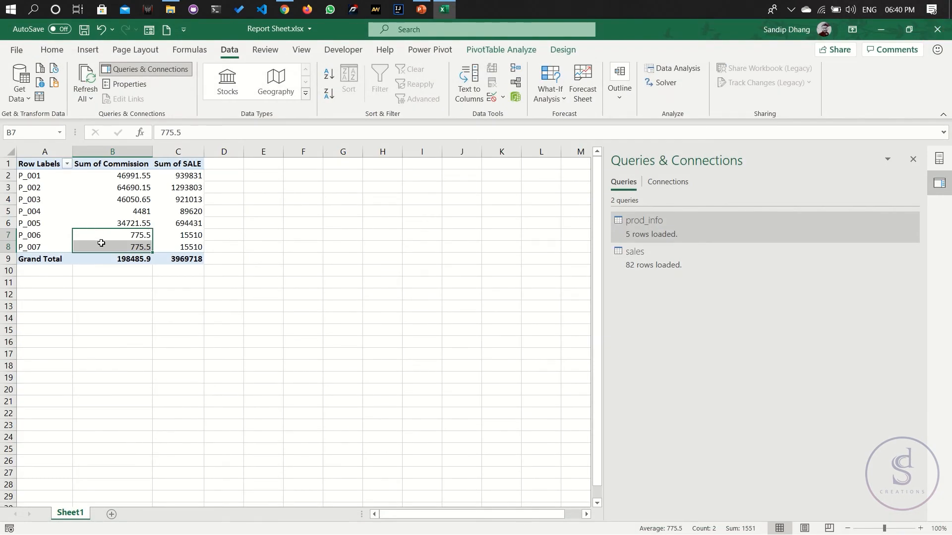
# Step: Select the P_006 and P_007 rows of the PivotTable and close Report Sheet.xlsx, saving its changes
pyautogui.moveTo(25, 233); pyautogui.dragTo(91, 249)
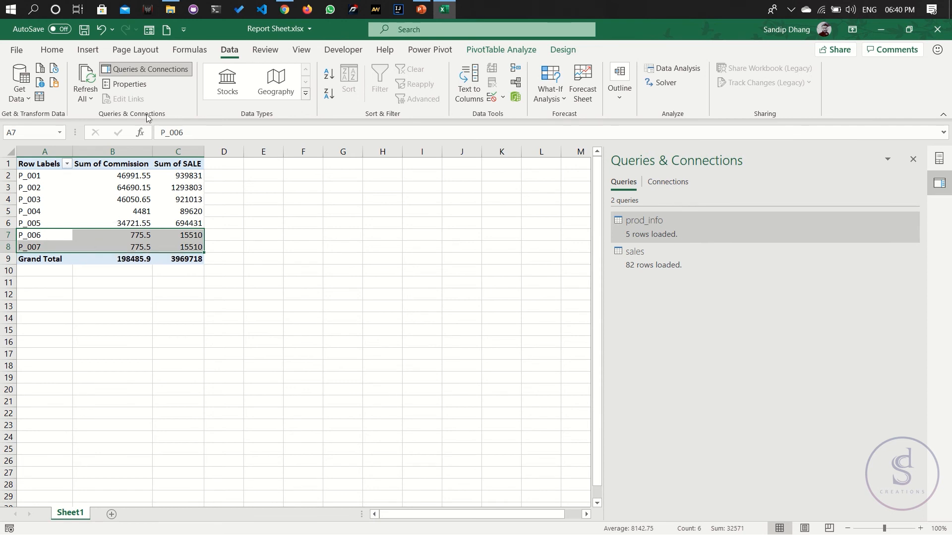
pyautogui.click(937, 29)
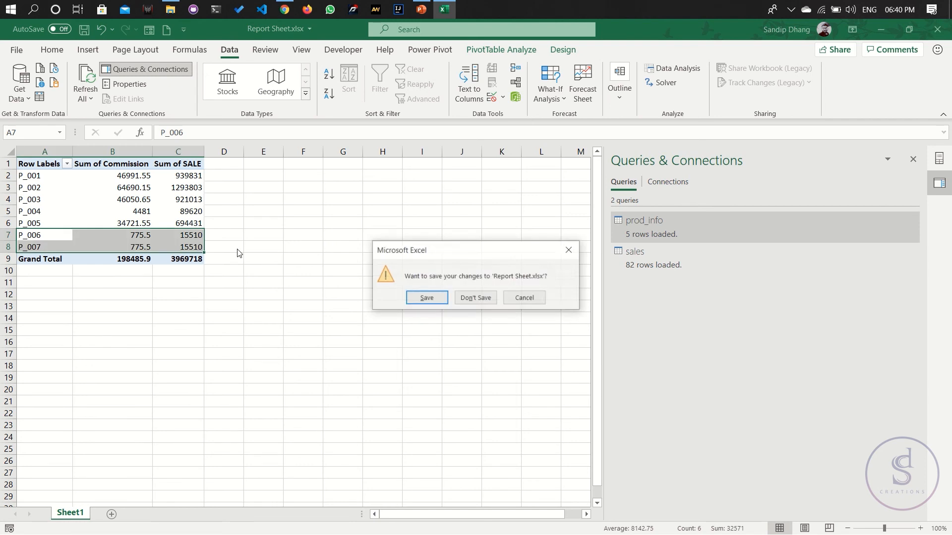
pyautogui.click(426, 296)
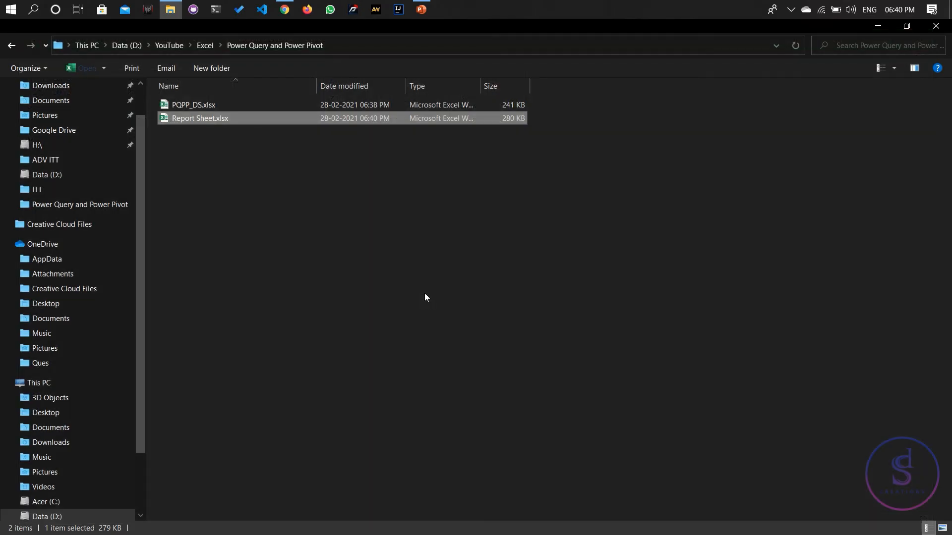
# Step: Open PQPP_DS.xlsx and delete rows 82 and 83, holding orders 81 and 82, from the Sales_Data sheet
pyautogui.doubleClick(230, 106)
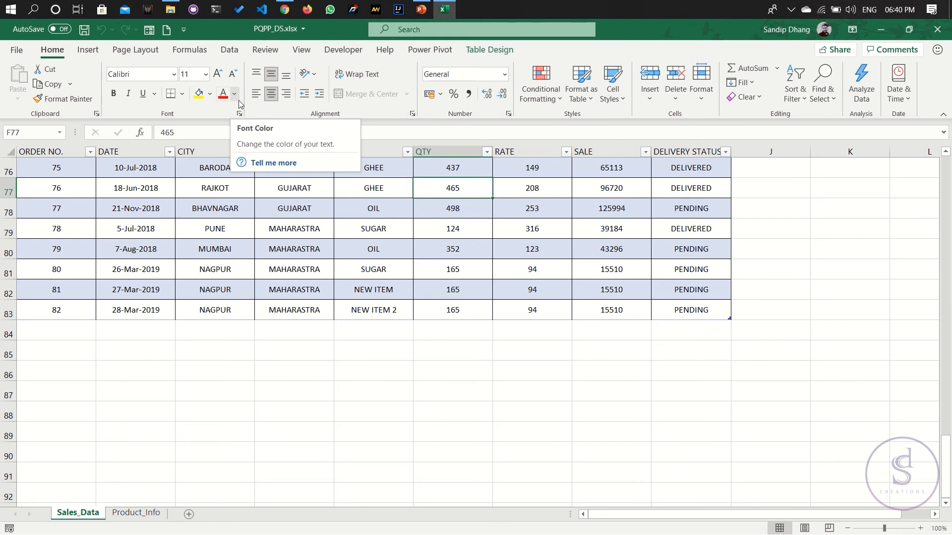
pyautogui.moveTo(3, 292); pyautogui.dragTo(6, 313)
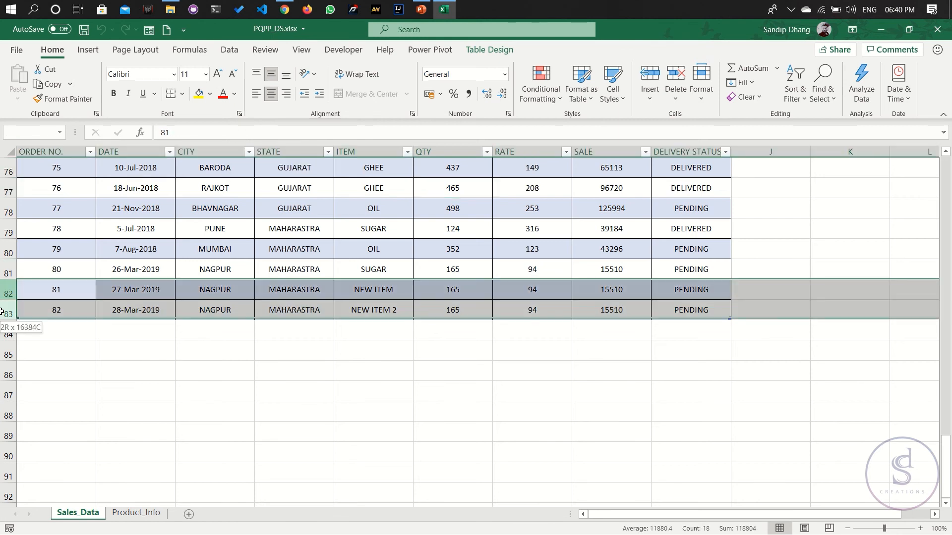
pyautogui.hotkey('ctrl', '-')
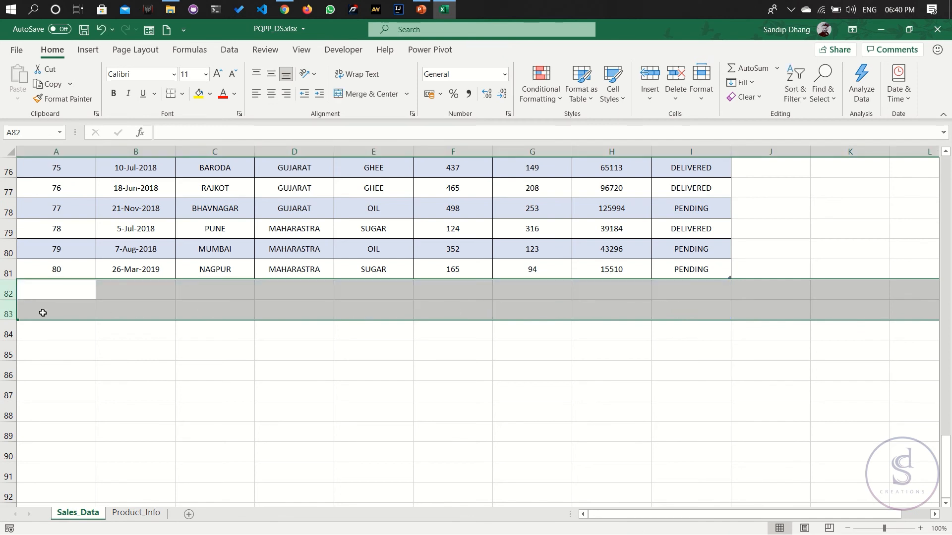
# Step: Delete the New Item and New Item 2 rows from the Product_Info sheet, and save and close PQPP_DS.xlsx
pyautogui.click(133, 513)
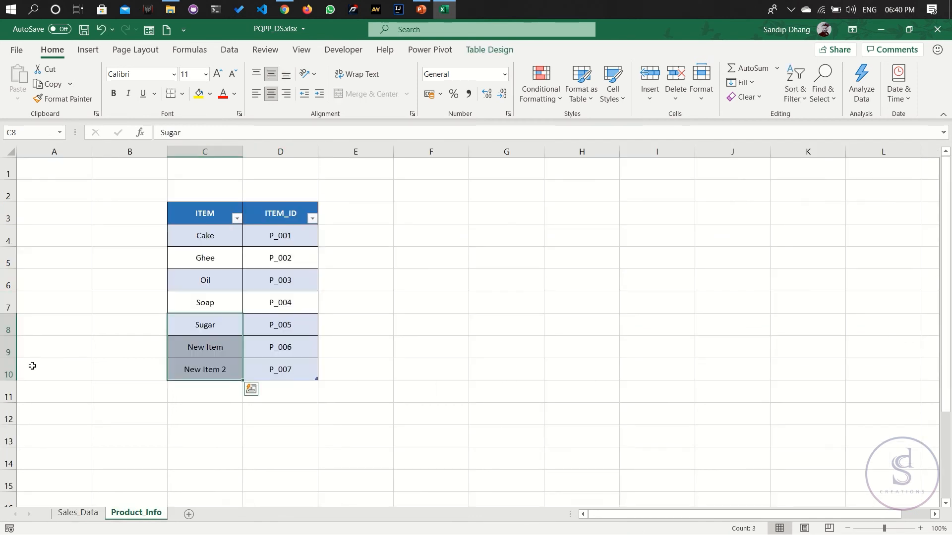
pyautogui.moveTo(9, 349); pyautogui.dragTo(8, 373)
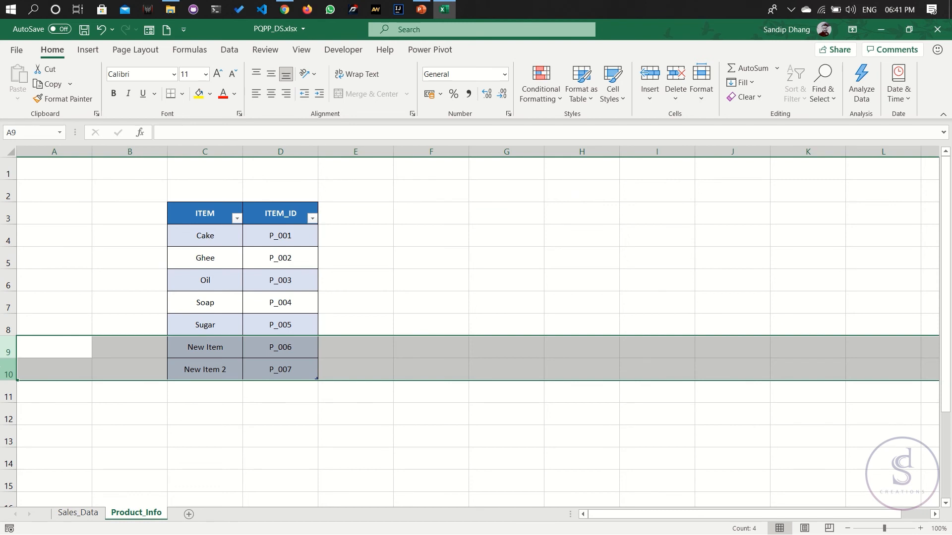
pyautogui.hotkey('ctrl', '-')
pyautogui.hotkey('ctrl', 's')
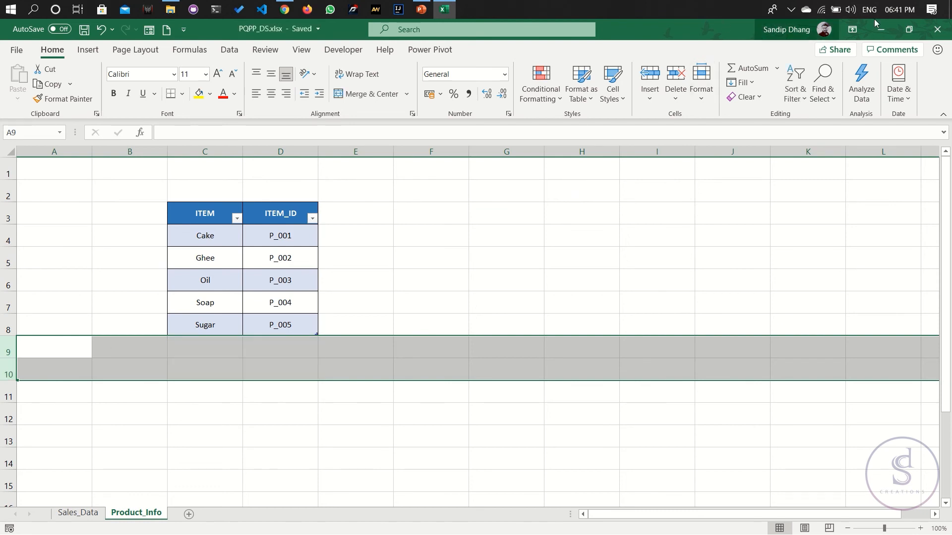
pyautogui.click(937, 29)
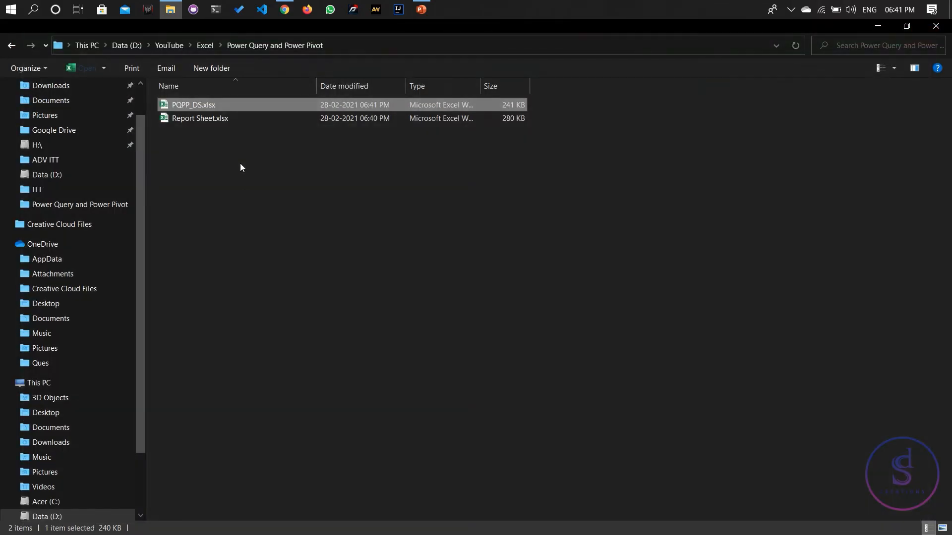
# Step: Reopen Report Sheet.xlsx and refresh the PivotTable on Sheet1 from the reduced source data
pyautogui.doubleClick(245, 117)
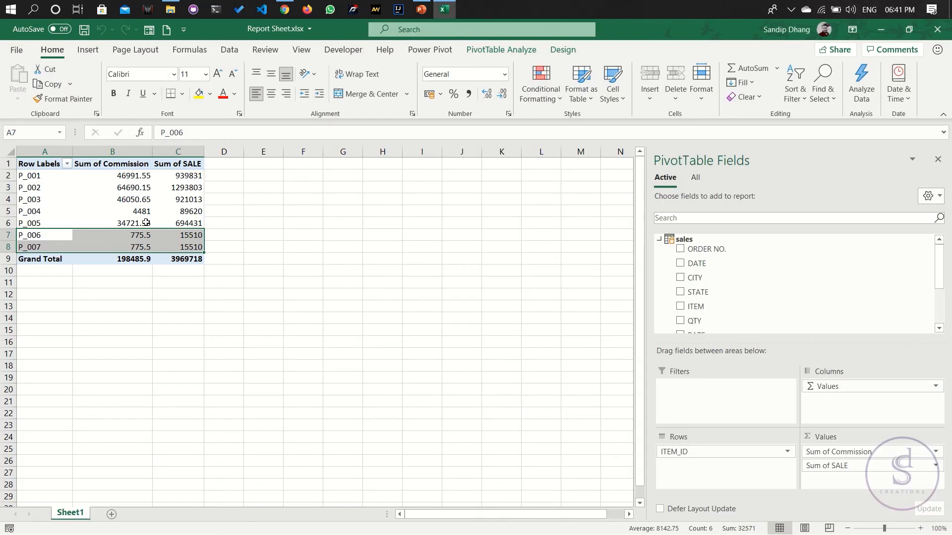
pyautogui.click(154, 209)
pyautogui.click(488, 52)
pyautogui.click(415, 76)
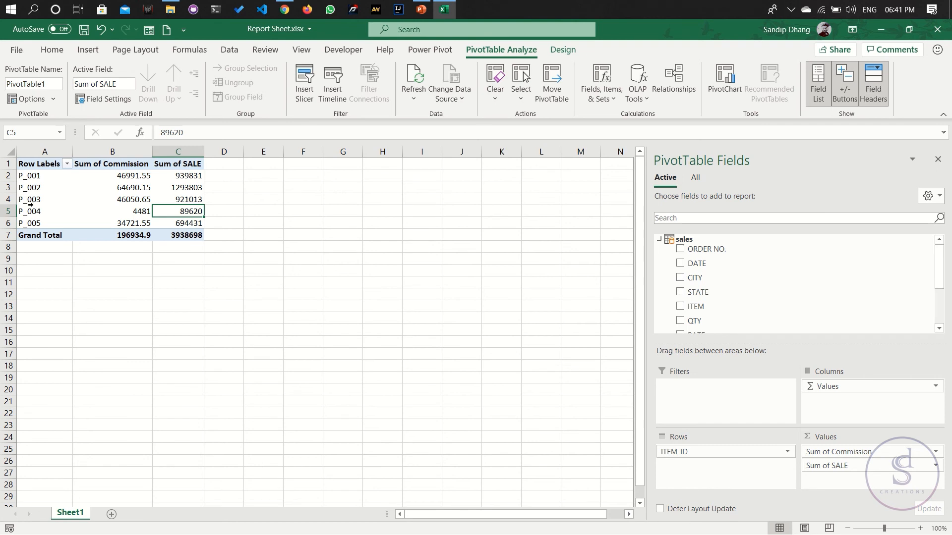
# Step: Examine the last item rows, P_004 and P_005, of the refreshed PivotTable
pyautogui.click(5, 213)
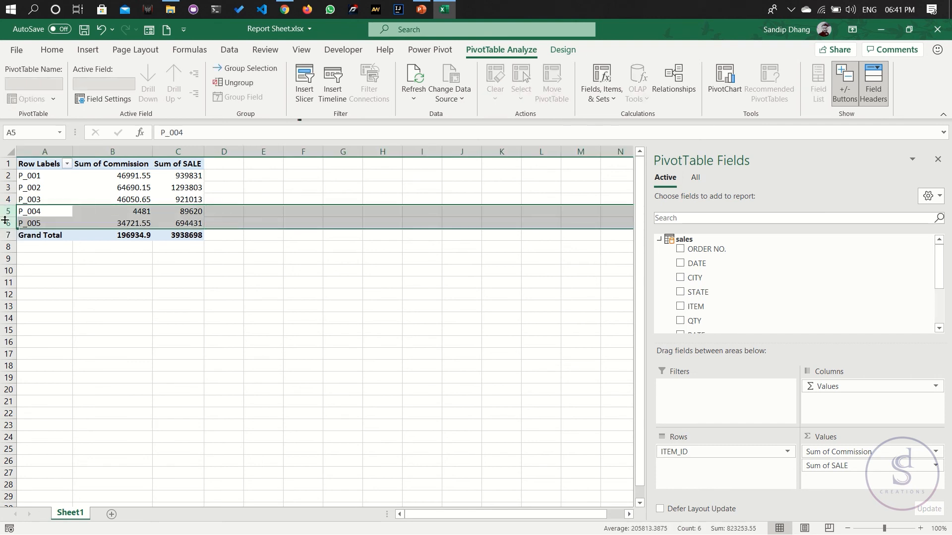
pyautogui.moveTo(40, 212); pyautogui.dragTo(176, 223)
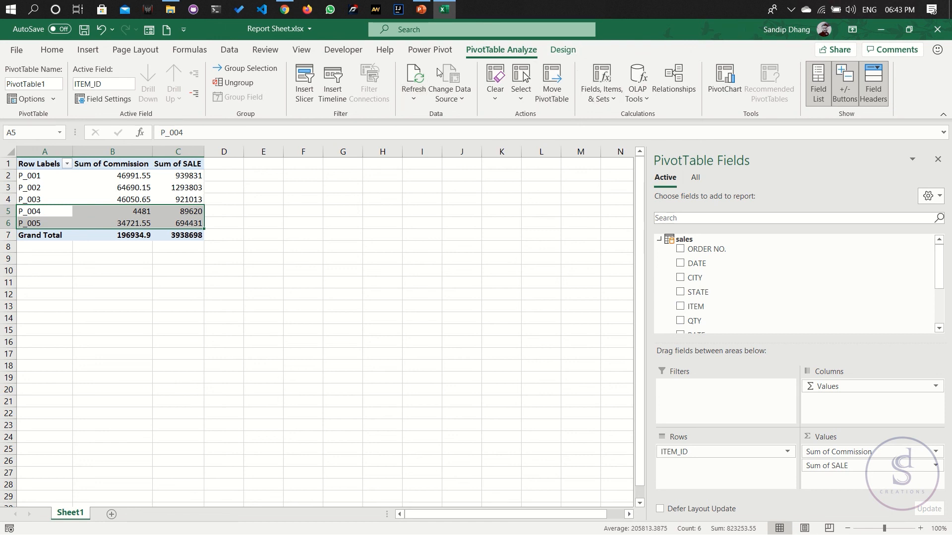
pyautogui.moveTo(444, 4)
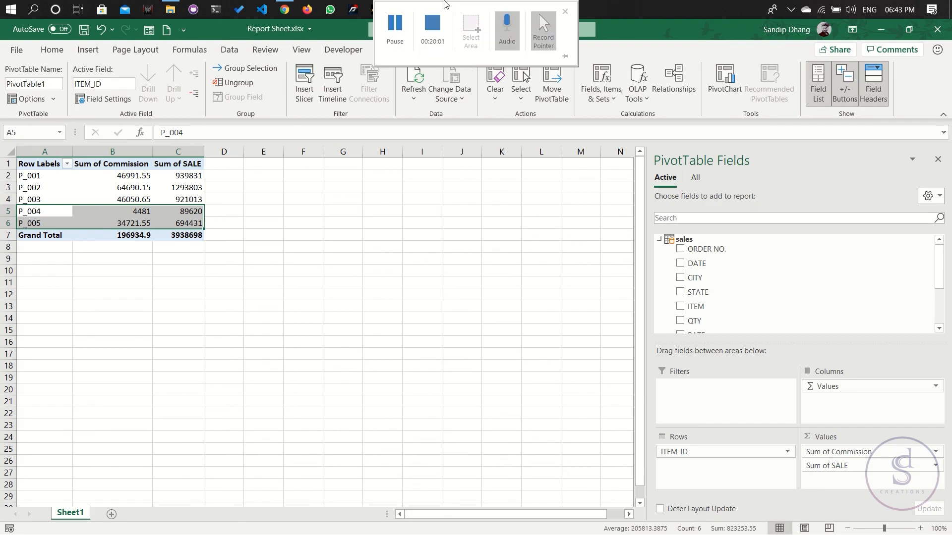